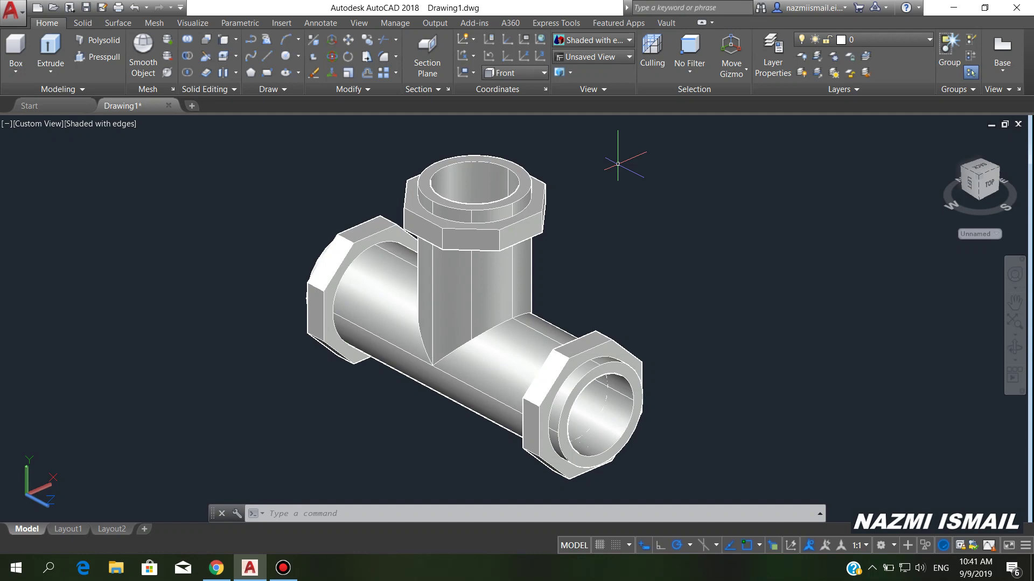
Orbit the finished tee to show it off, then start the new blank drawing Drawing5
mouse_move(631, 279)
middle_mouse_down("shift")
mouse_move(624, 216)
mouse_move(599, 260)
mouse_move(619, 257)
mouse_move(641, 293)
middle_mouse_up("shift")
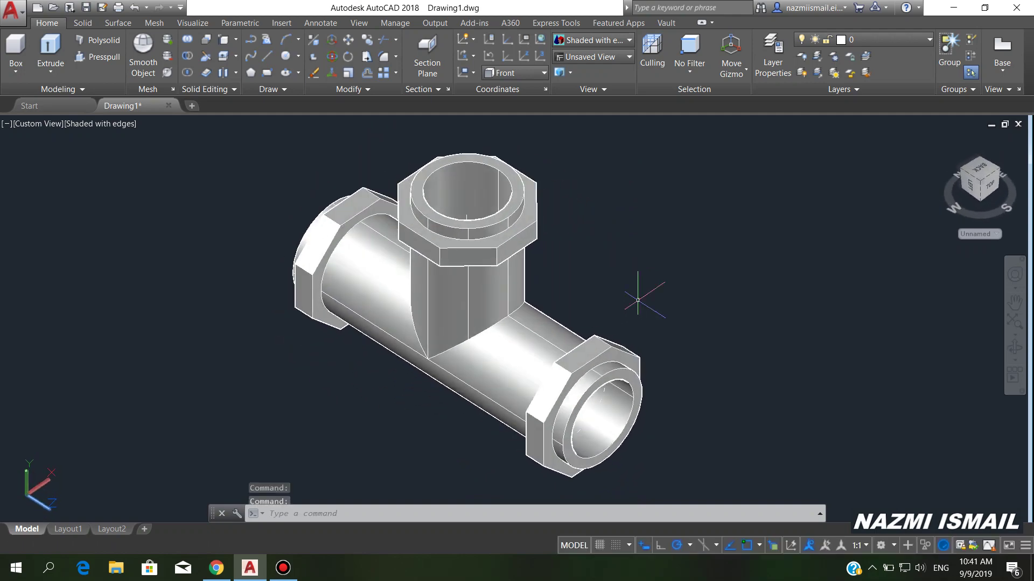
left_click(192, 106)
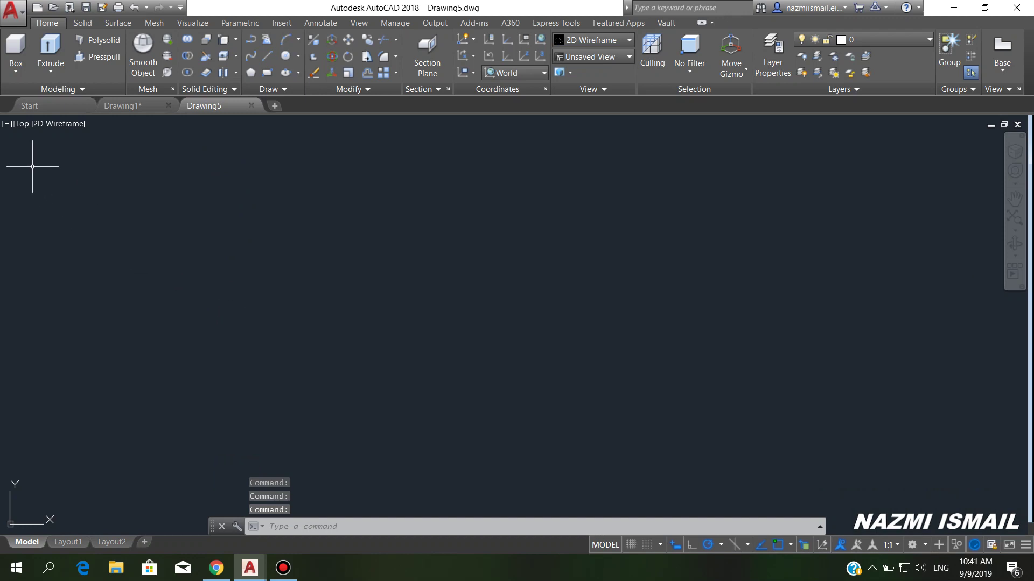
Switch to the Right view and draw a 100-unit horizontal line
left_click(19, 126)
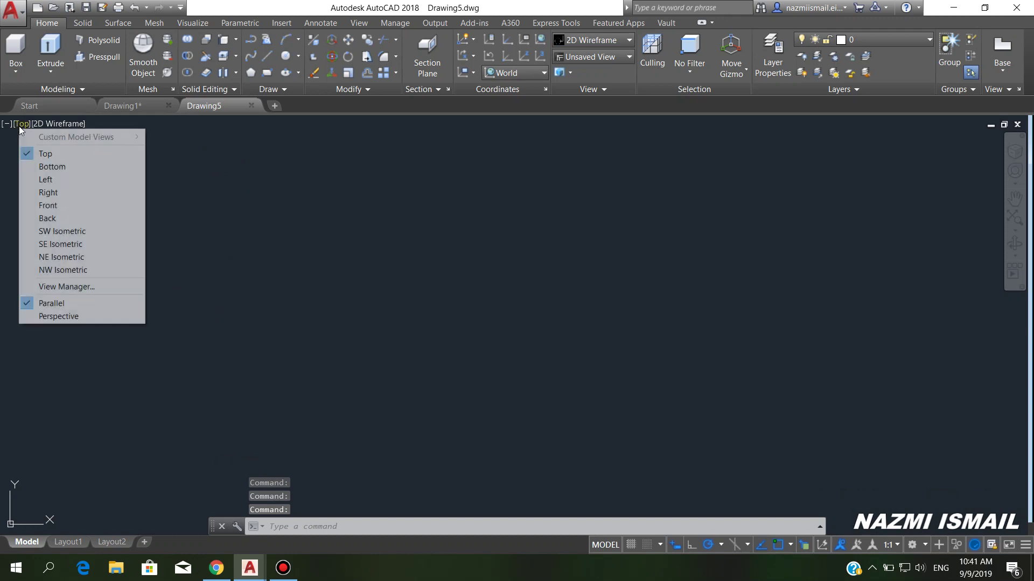
left_click(44, 192)
type("l")
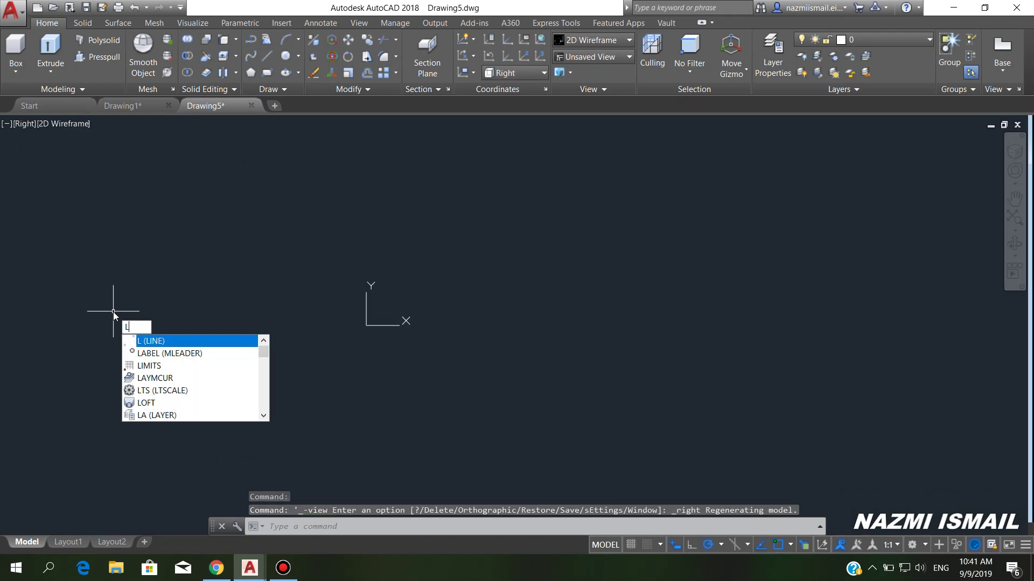
key("Return")
left_click(398, 370)
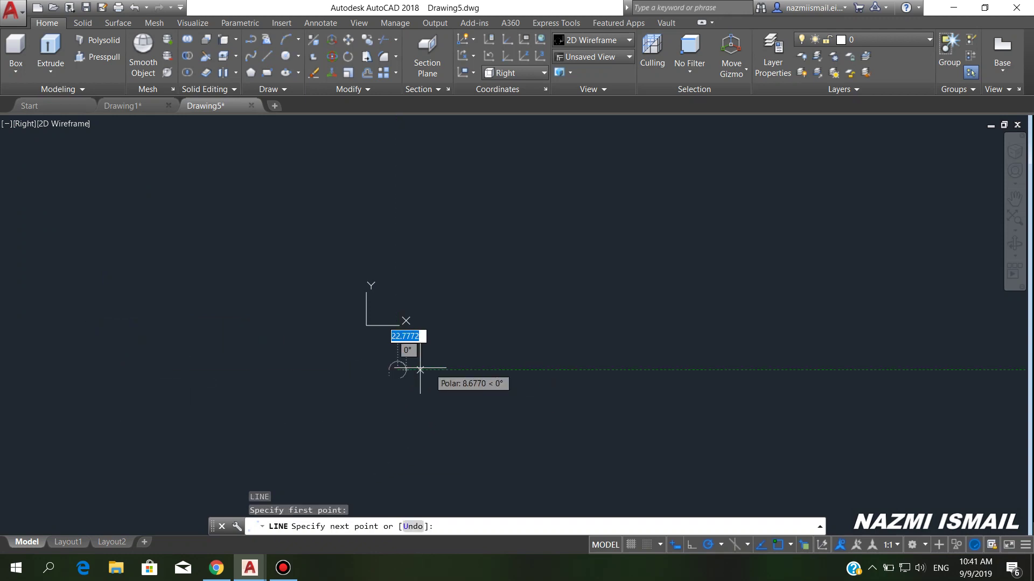
type("100")
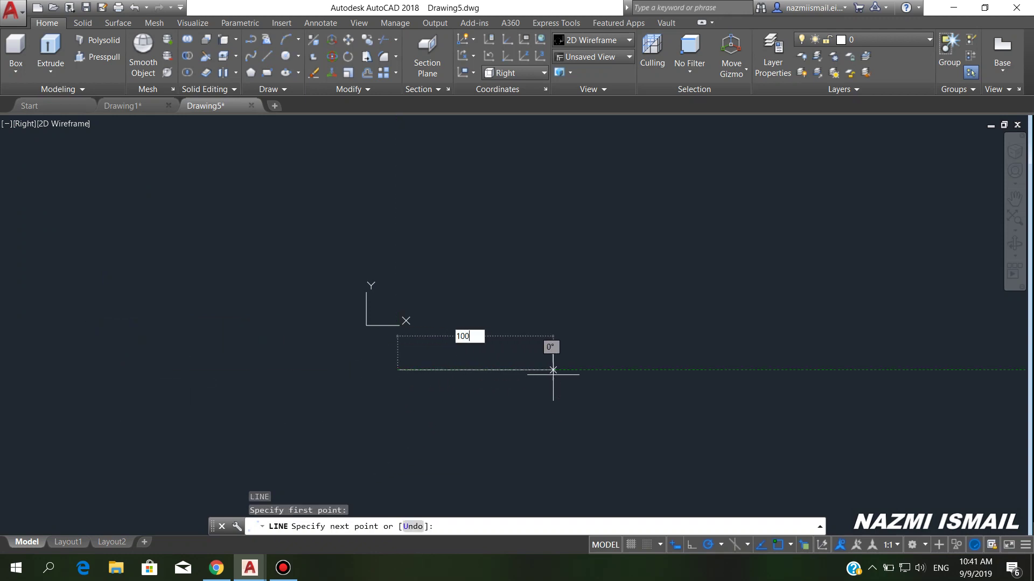
key("Return")
key("Return")
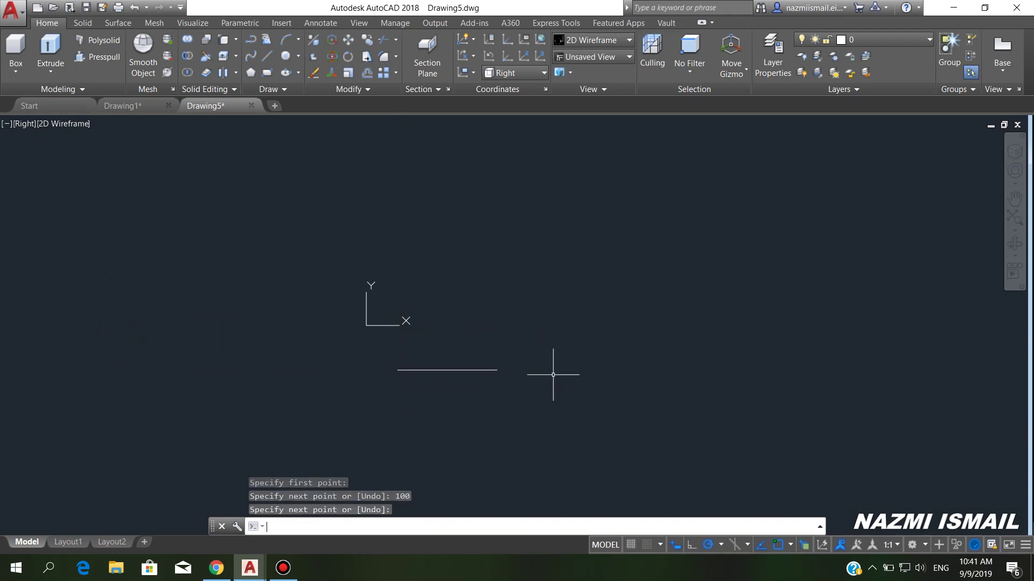
scroll(480, 369, "up", 6)
middle_click_drag(438, 364, 502, 410)
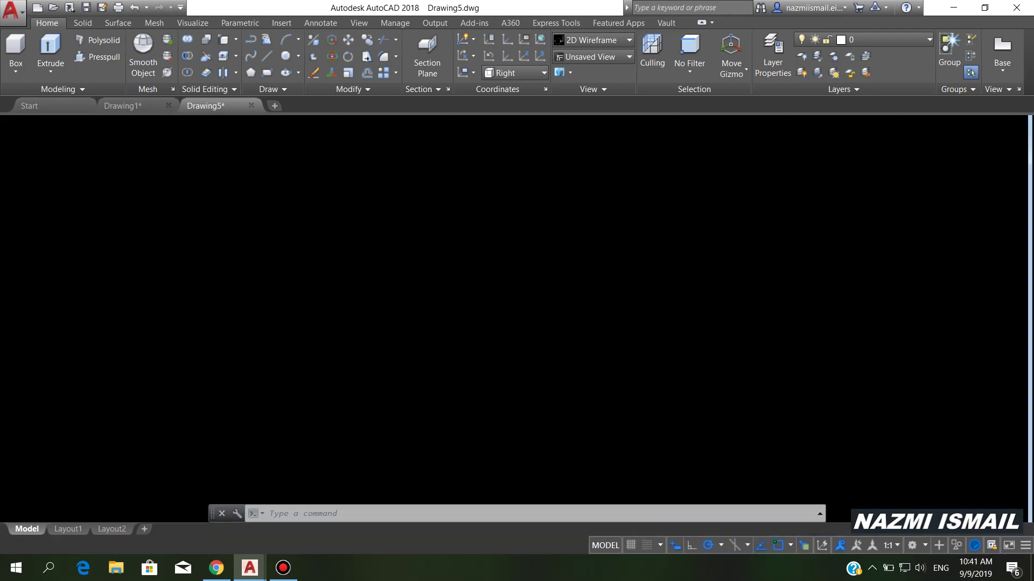
Draw a 50-unit vertical line rising from the first line's midpoint
type("l")
key("Return")
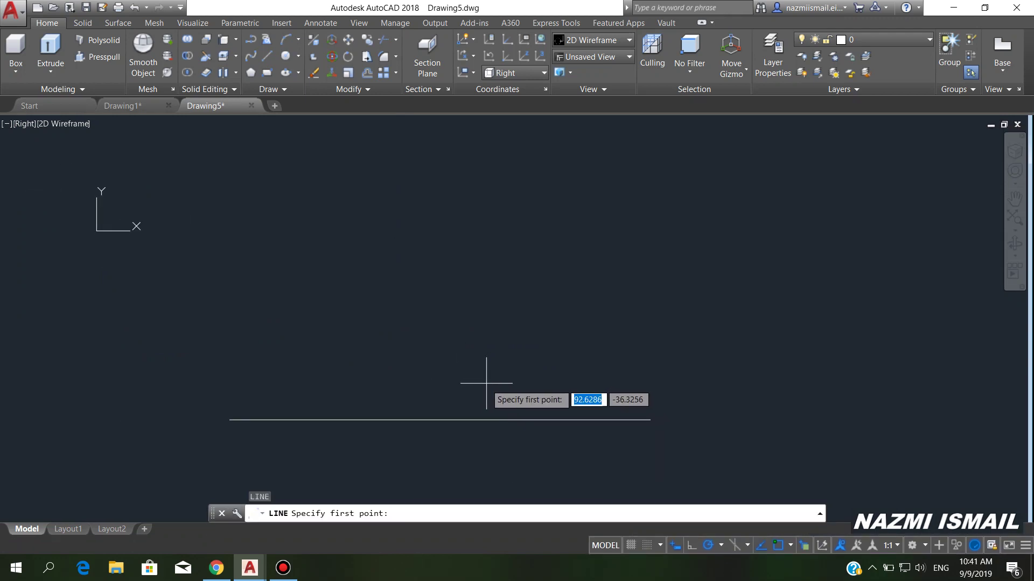
left_click(440, 420)
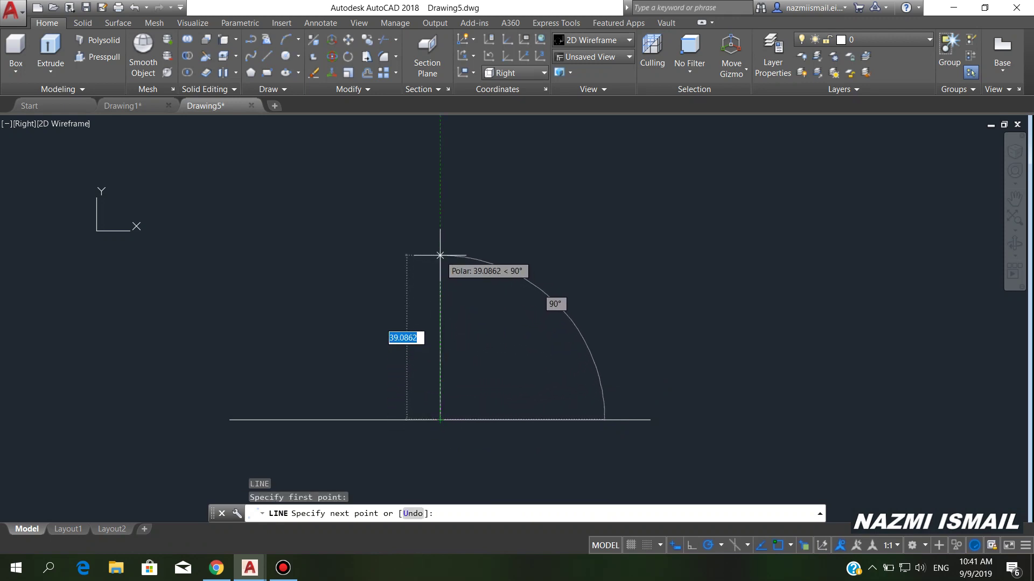
type("50")
key("Return")
key("Return")
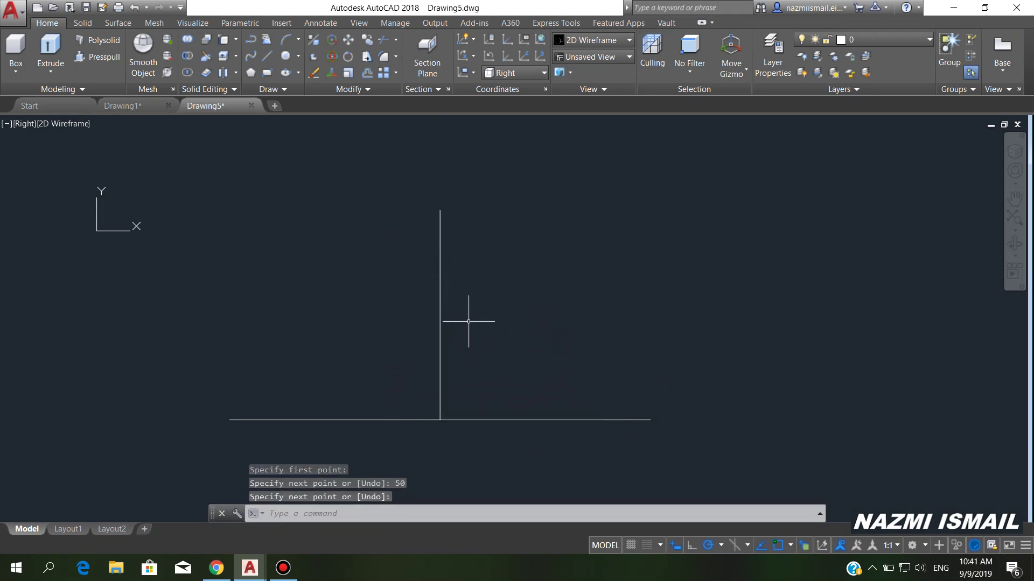
middle_click_drag(467, 323, 473, 303)
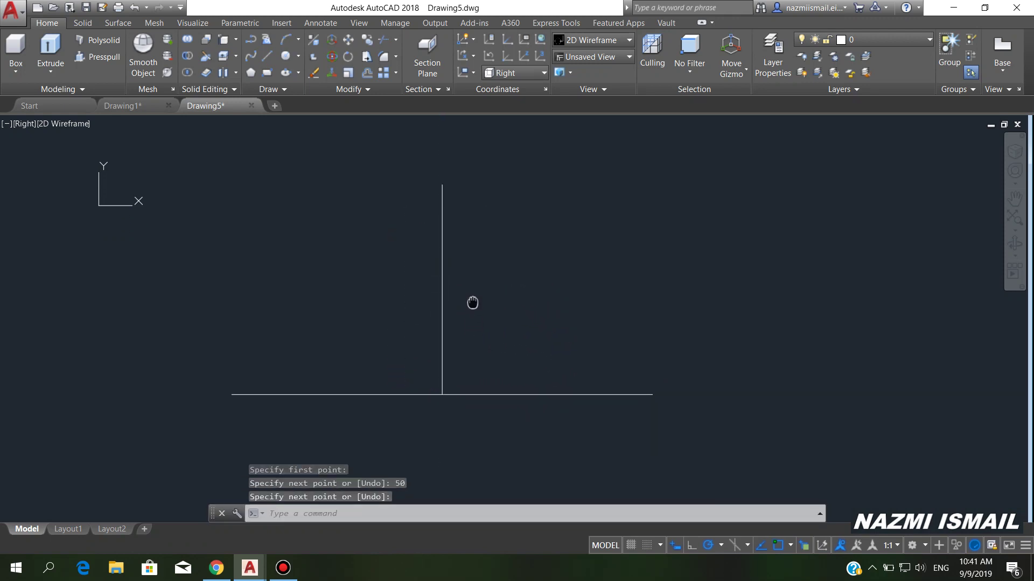
left_click(22, 124)
Switch to SW Isometric view and align the UCS to Front
left_click(62, 231)
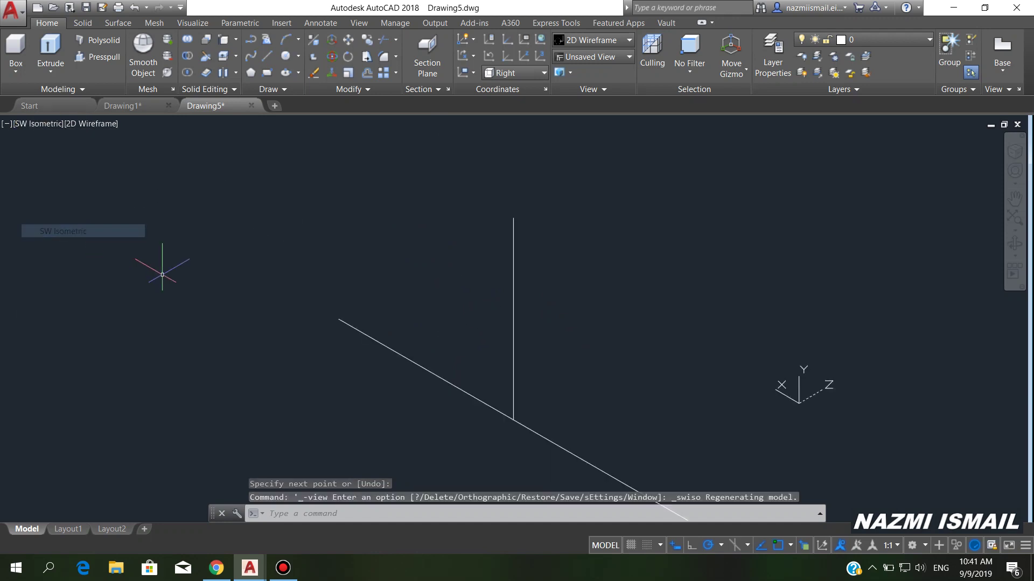
middle_click_drag(544, 373, 450, 318)
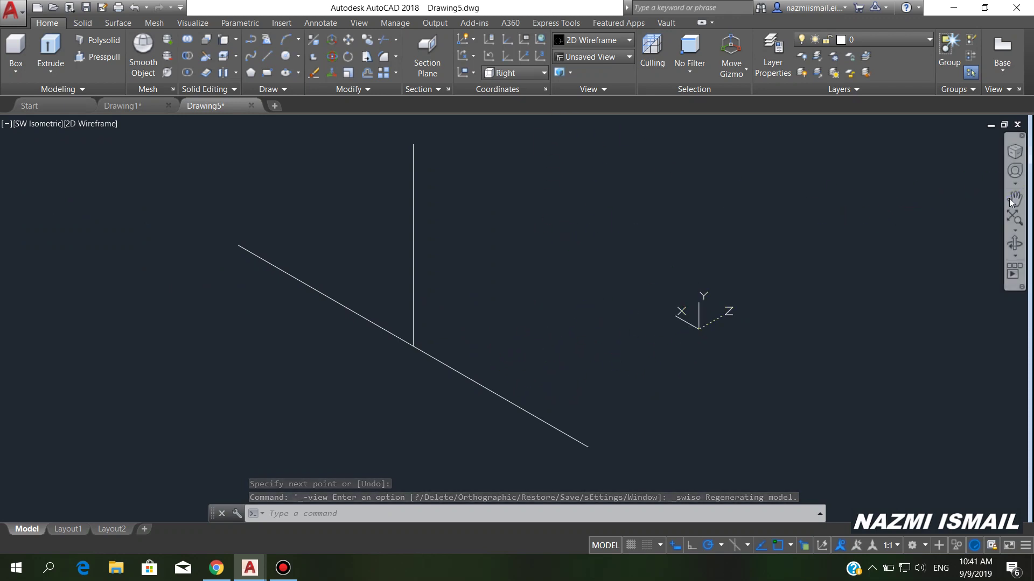
left_click(1015, 153)
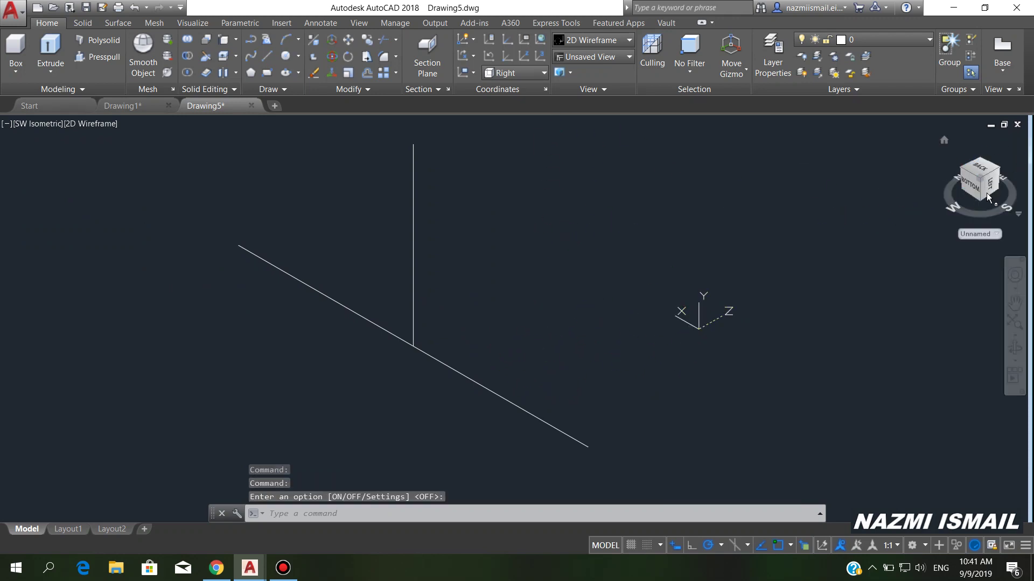
left_click(520, 73)
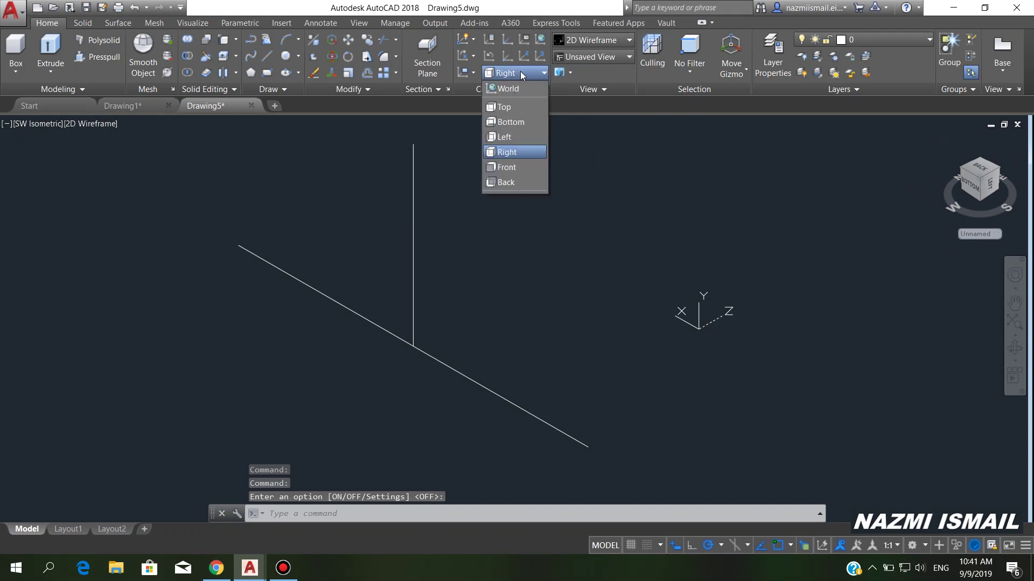
left_click(508, 168)
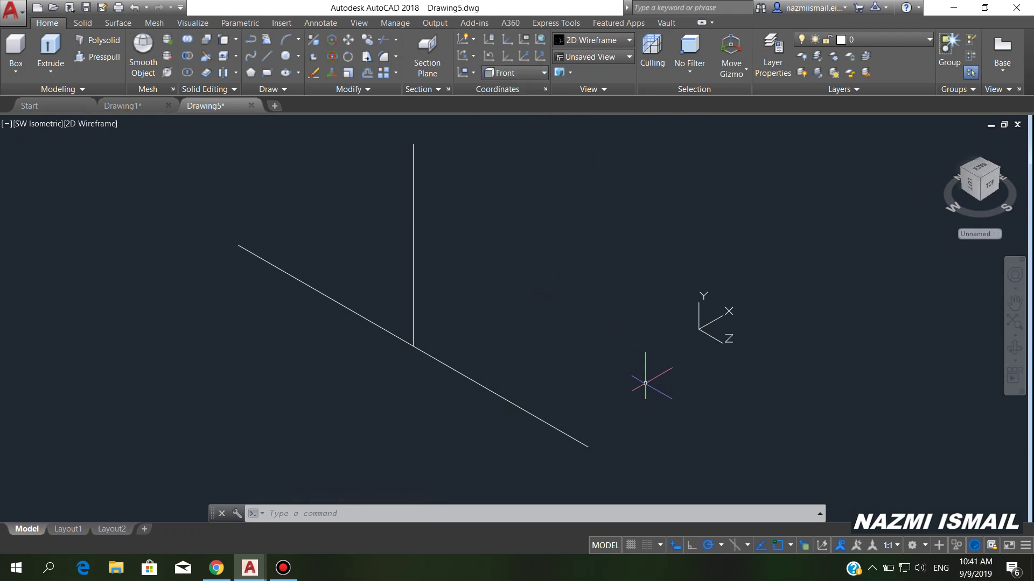
Draw an inscribed 8-sided polygon of radius 25 centred on the long line's end
type("pol")
key("Return")
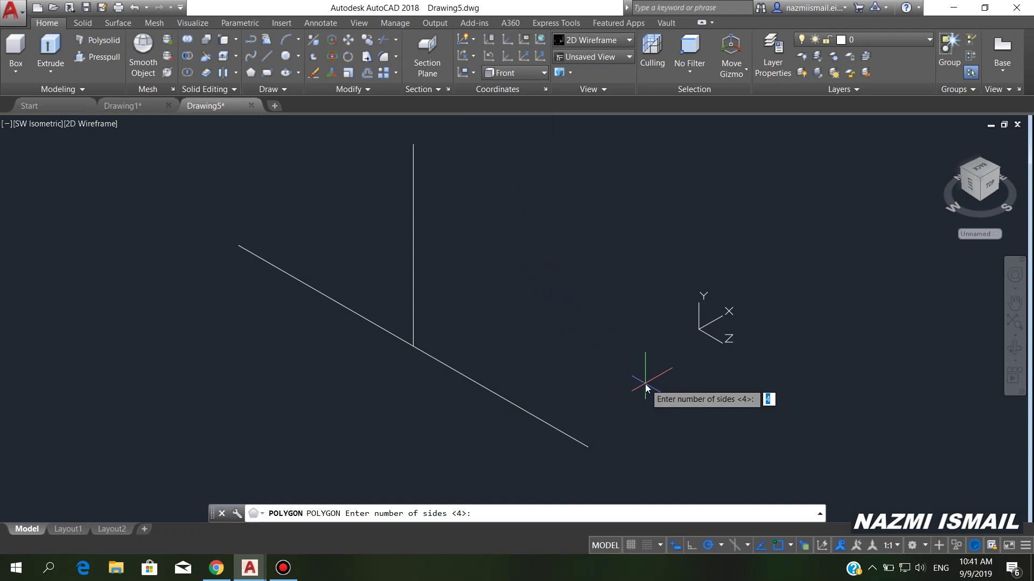
type("8")
key("Return")
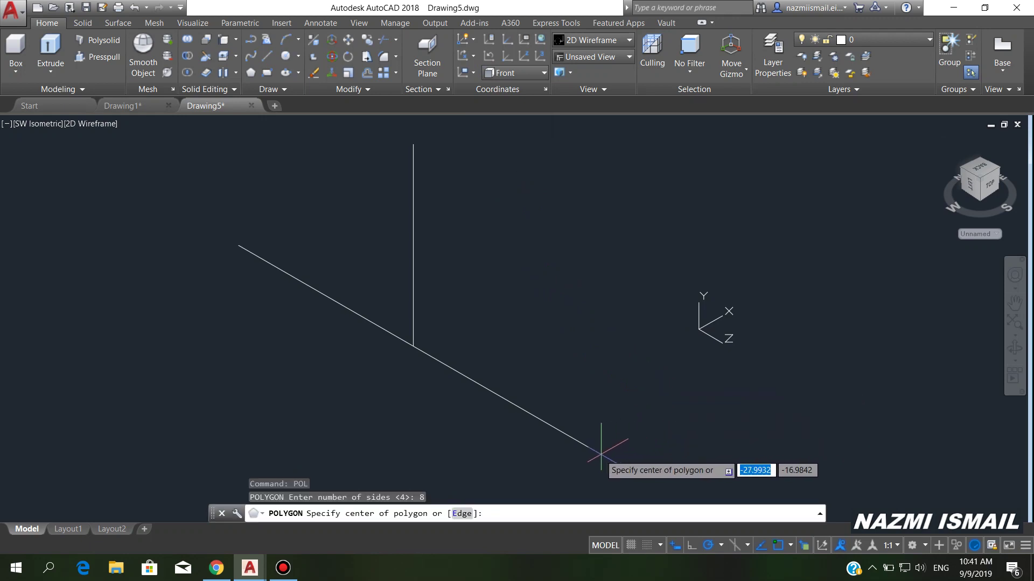
left_click(585, 448)
left_click(622, 481)
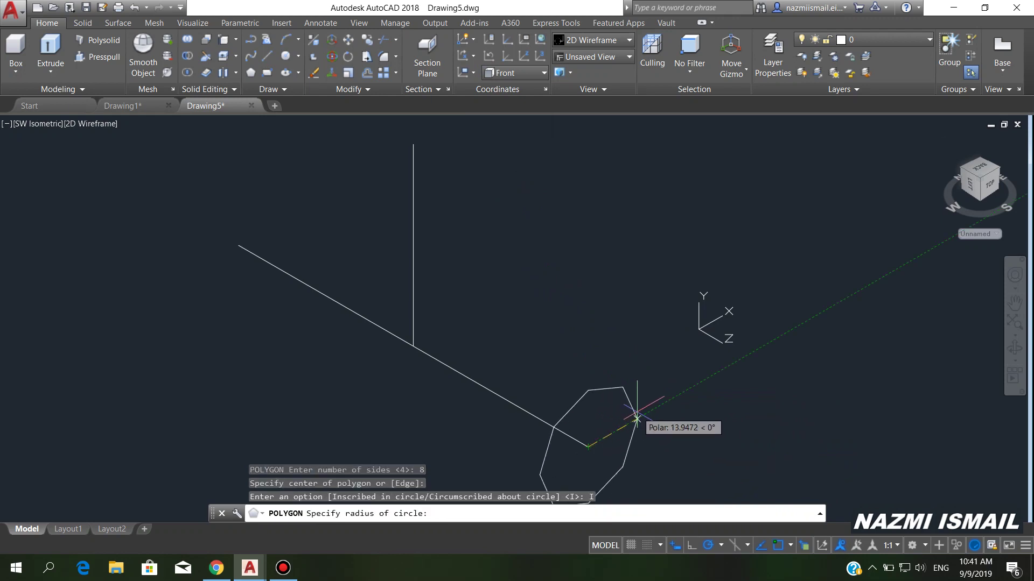
type("25")
key("Return")
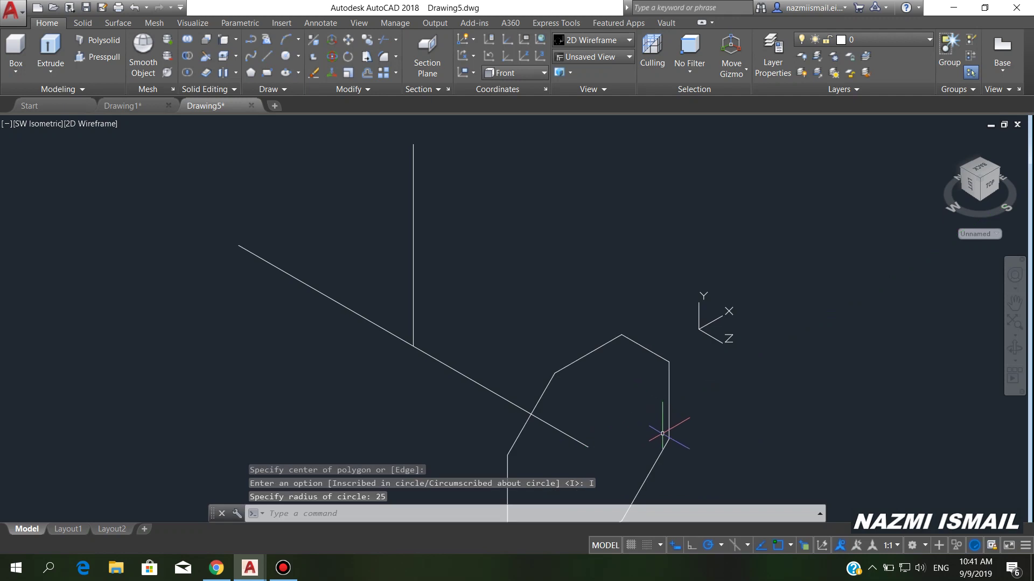
middle_click_drag(662, 433, 640, 319)
Add a concentric radius-15 circle at the same line end
type("c")
key("Return")
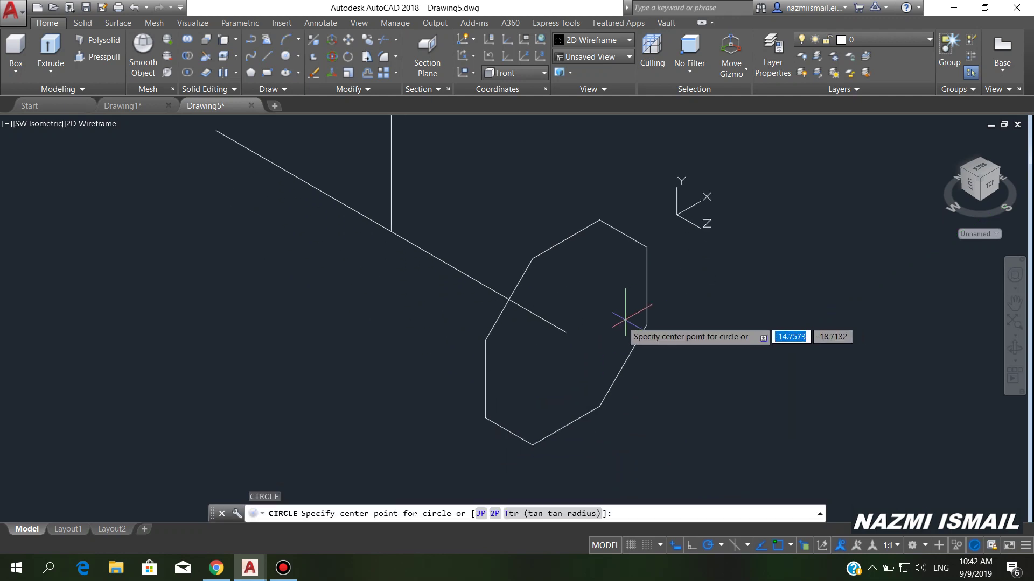
left_click(566, 332)
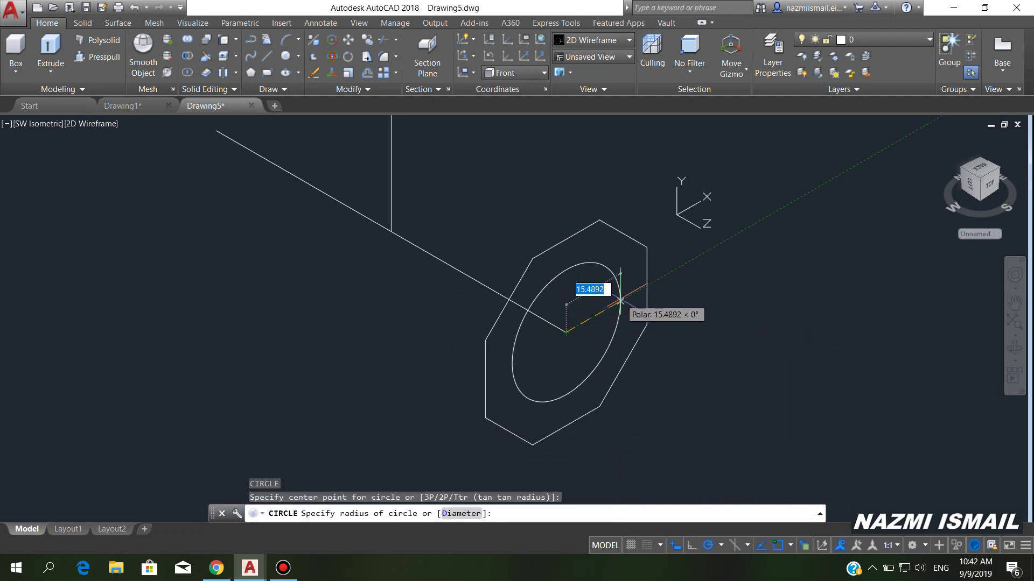
type("15")
key("Return")
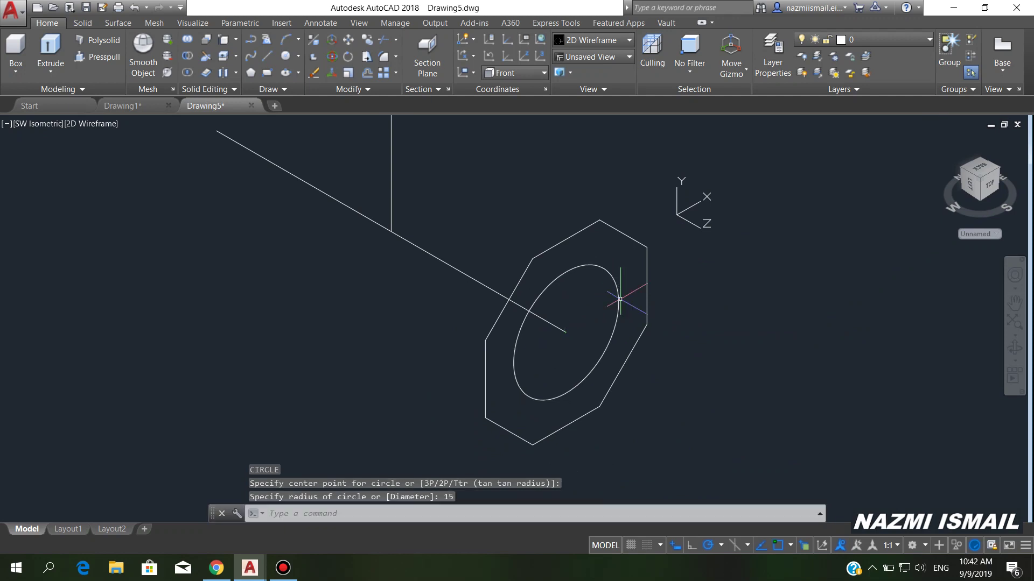
middle_click_drag(717, 379, 702, 389)
type("ex")
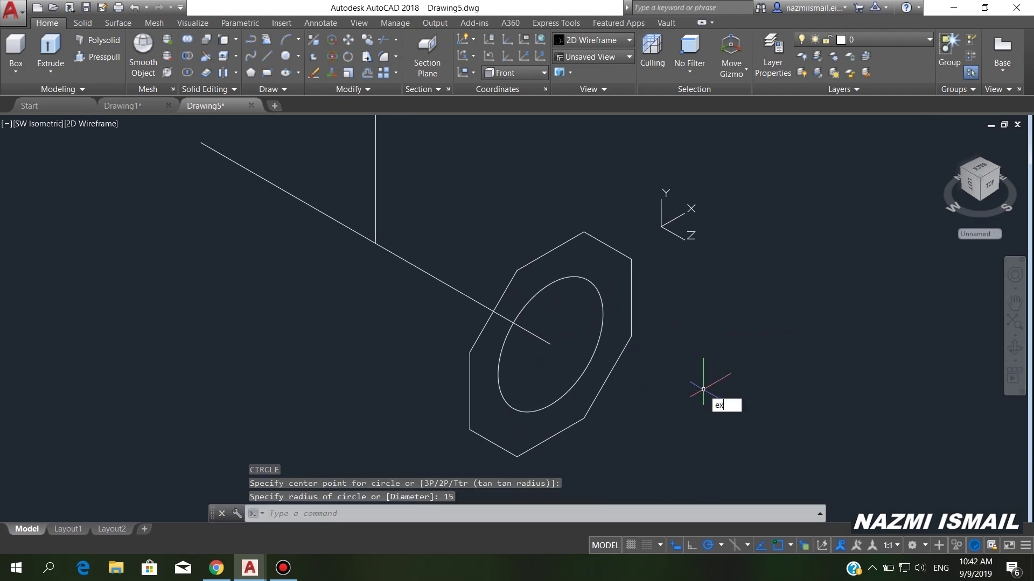
key("Escape")
key("Escape")
key("Escape")
Extrude the octagon and circle 8 units into solids
left_click(81, 24)
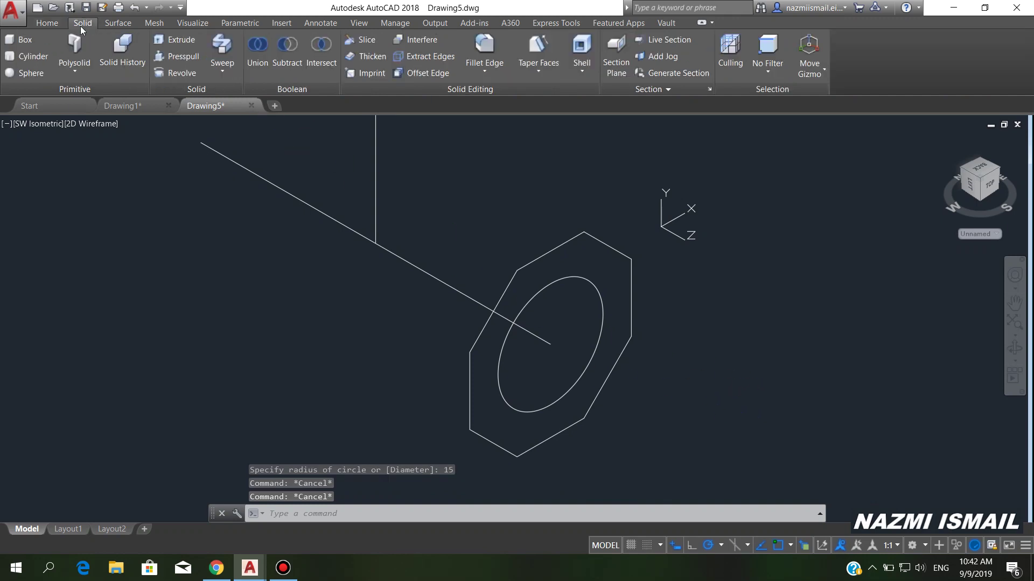
left_click(171, 41)
left_click(669, 348)
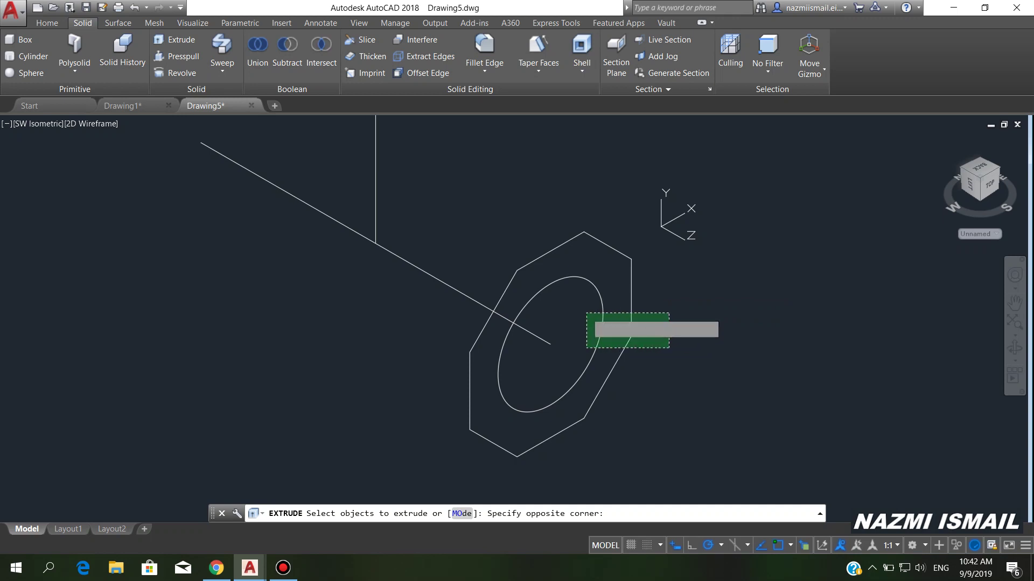
left_click(587, 313)
key("Return")
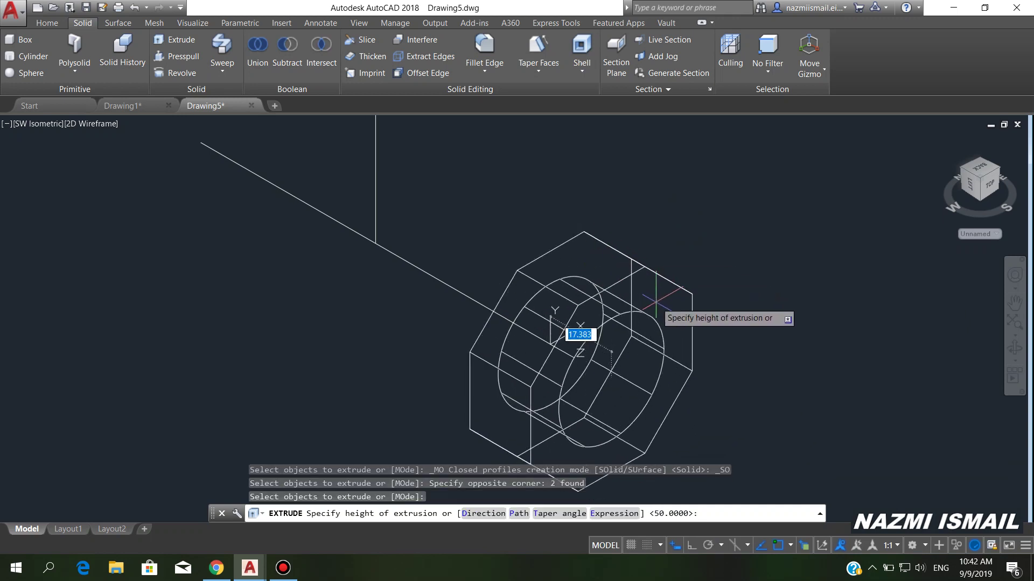
type("8")
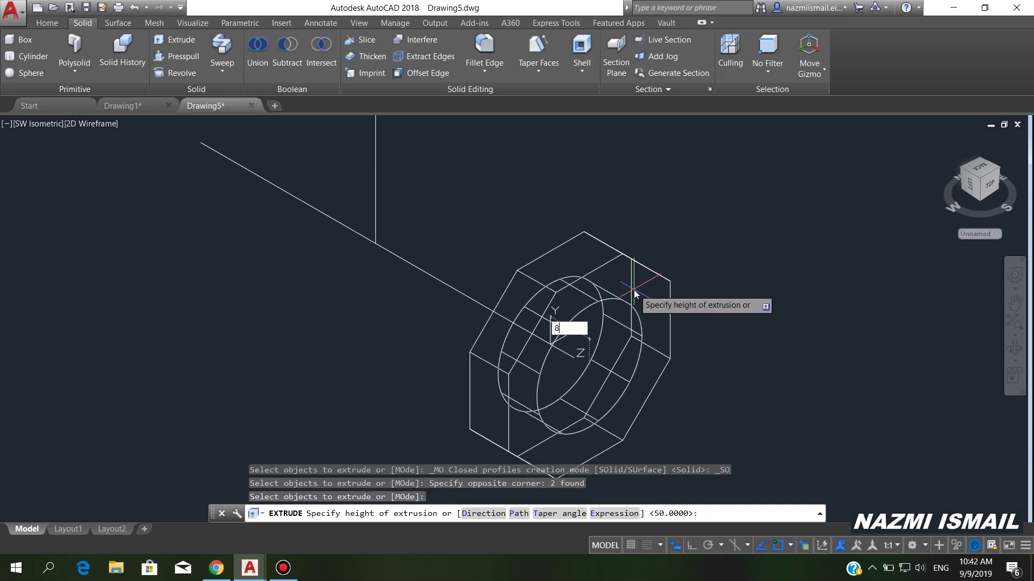
key("Return")
Subtract the cylinder from the octagonal solid to bore it through
type("s")
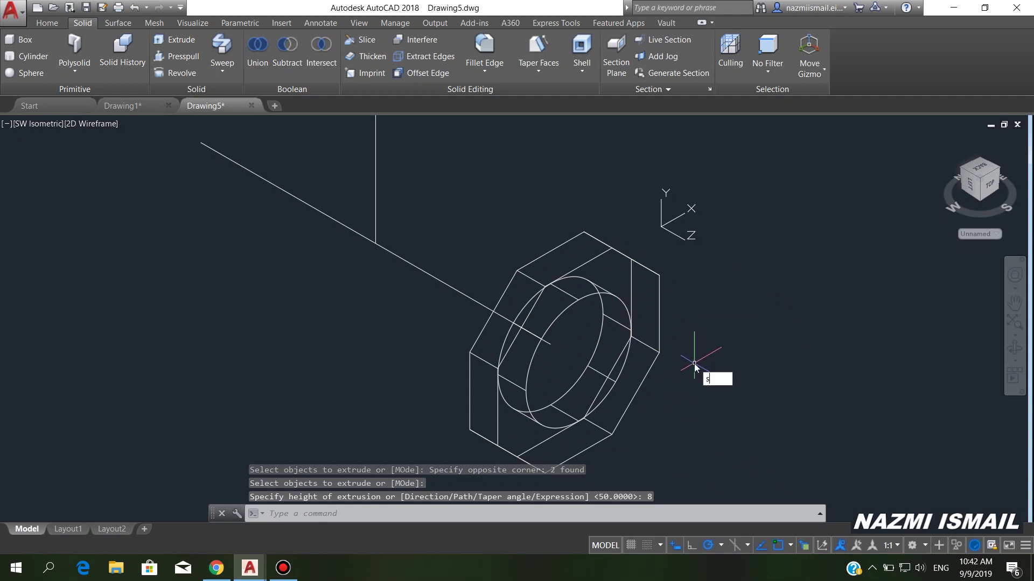
type("u")
key("Return")
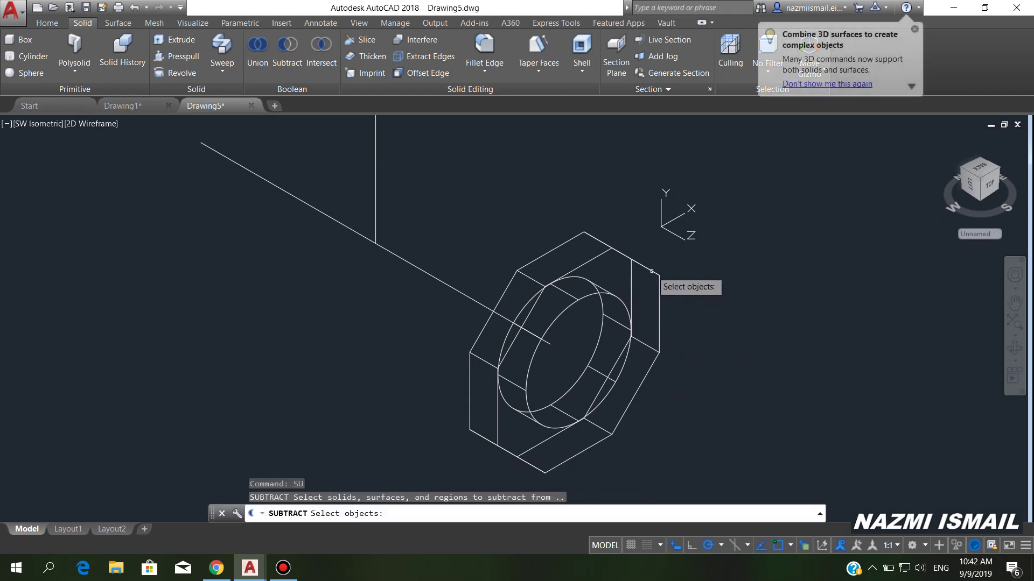
left_click(652, 271)
key("Return")
left_click(613, 295)
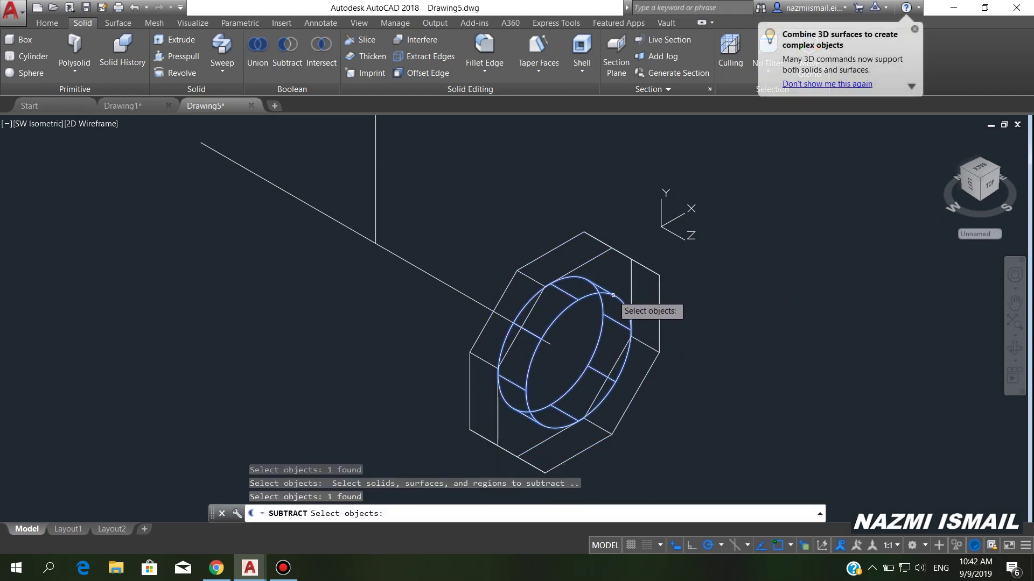
key("Return")
Preview the nut in Conceptual style, then return to 2D Wireframe
left_click(82, 125)
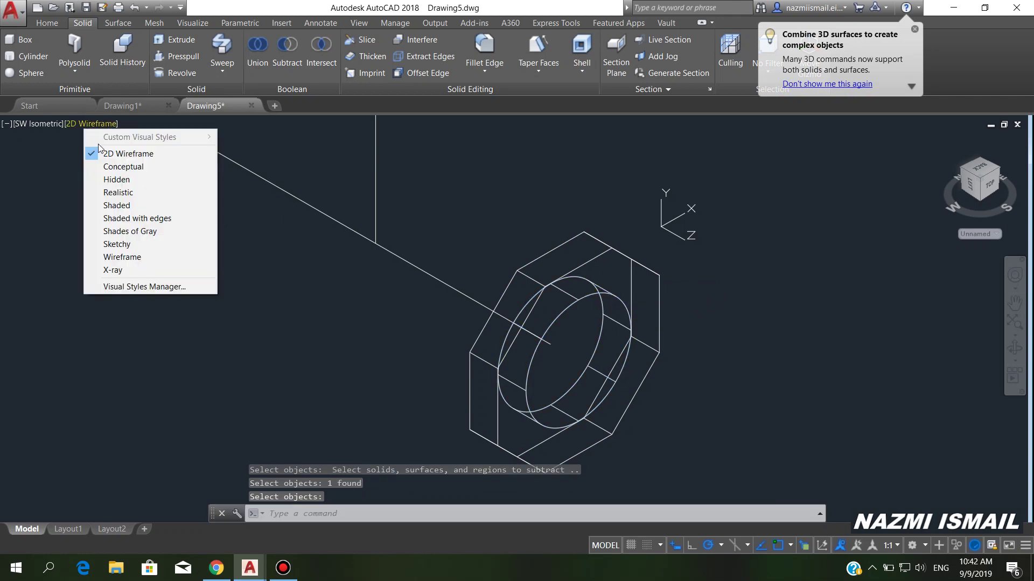
left_click(116, 167)
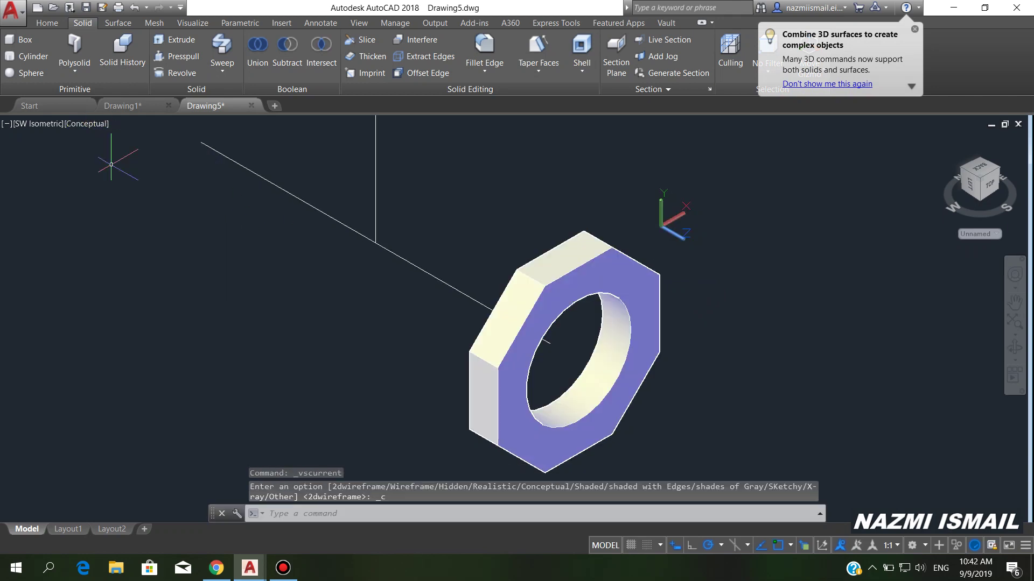
left_click(90, 124)
left_click(127, 152)
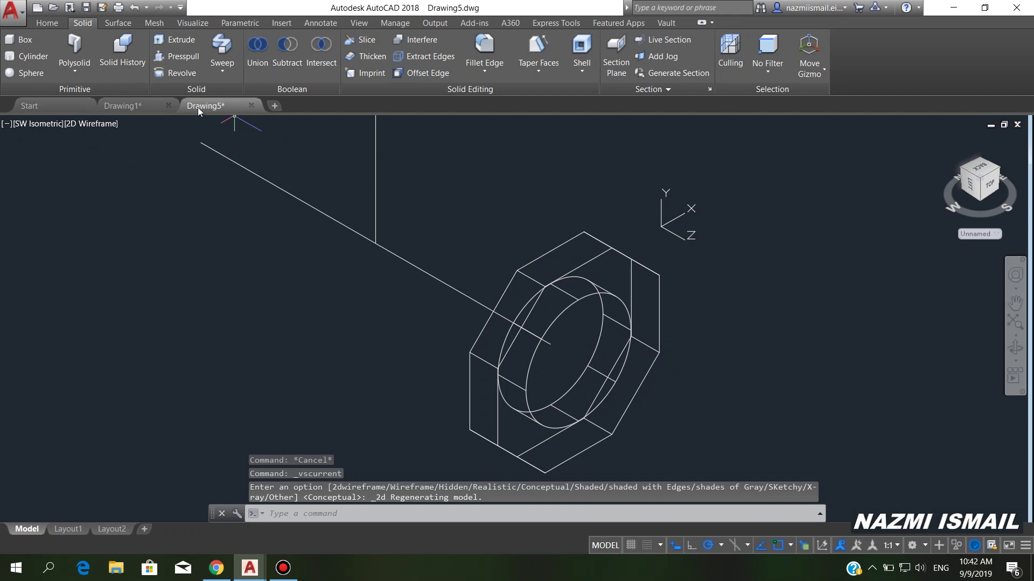
left_click(47, 23)
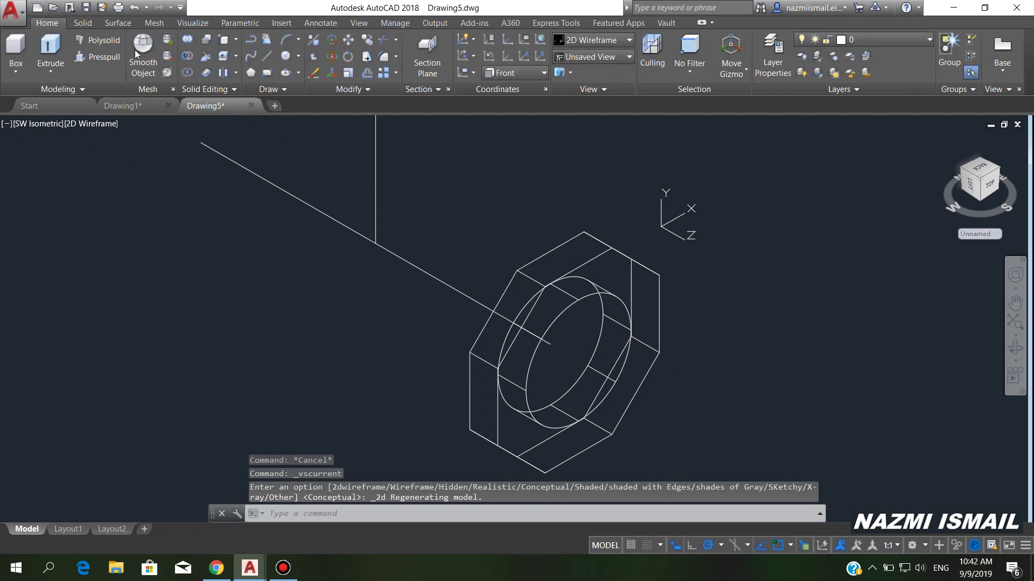
Copy the nut's front bore edge in place, using its centre as base and second point
left_click(235, 43)
left_click(257, 137)
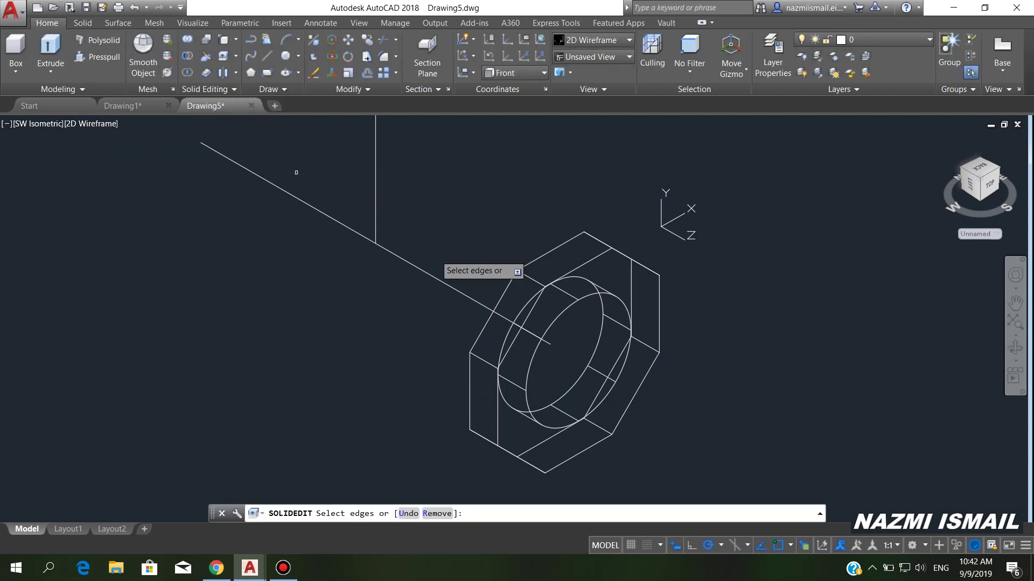
left_click(617, 298)
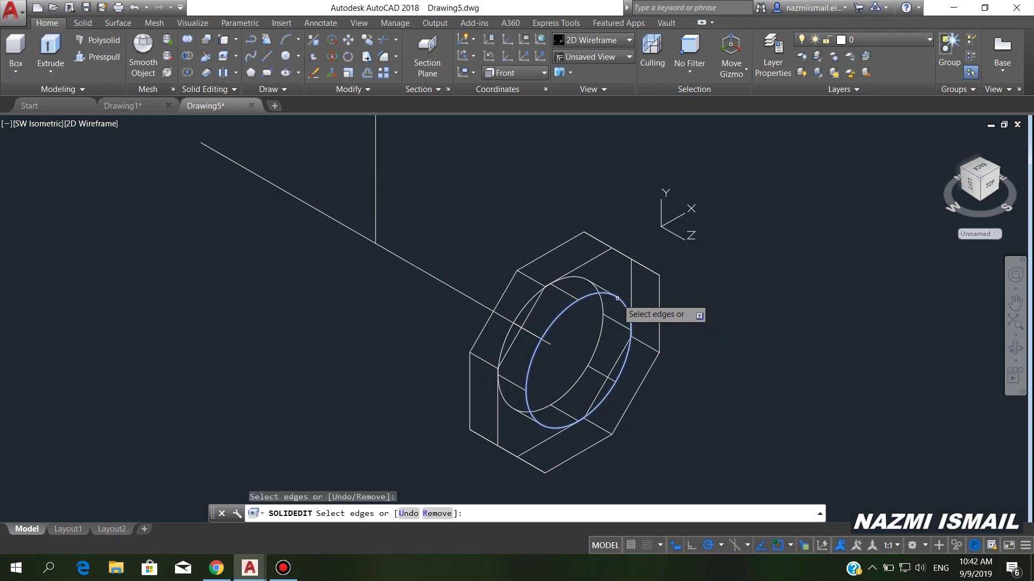
key("Return")
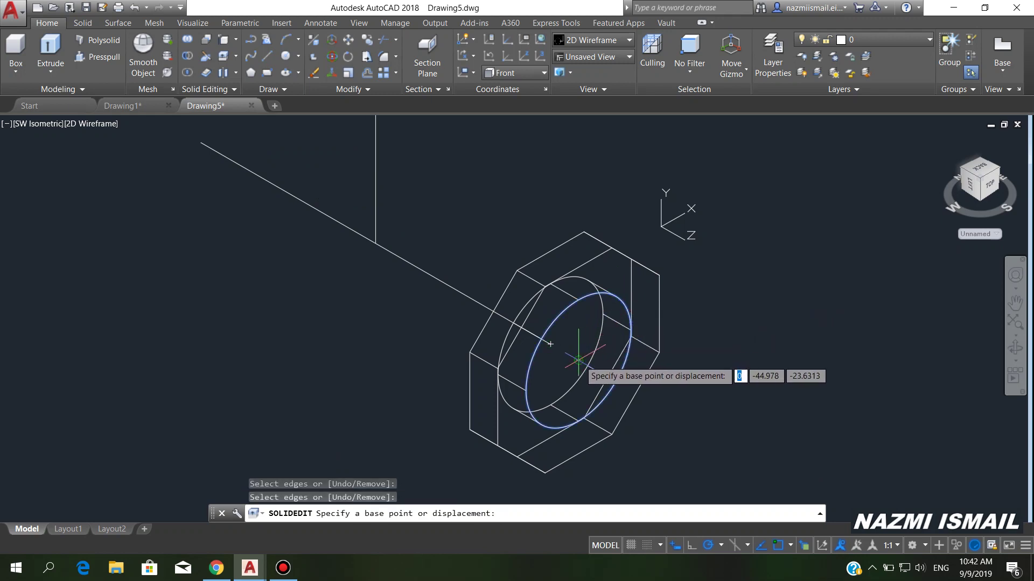
left_click(578, 360)
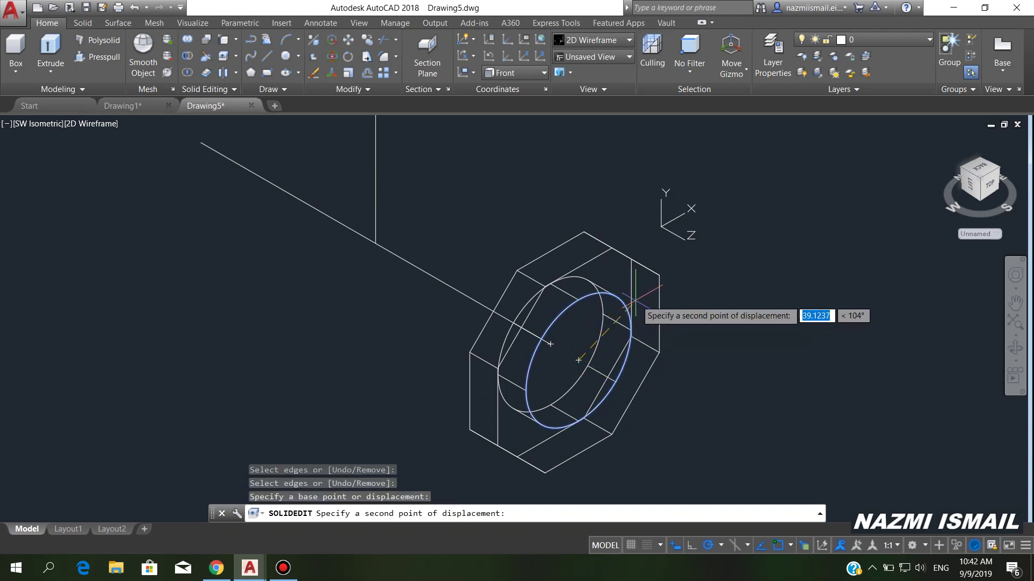
left_click(579, 360)
key("Return")
key("Return")
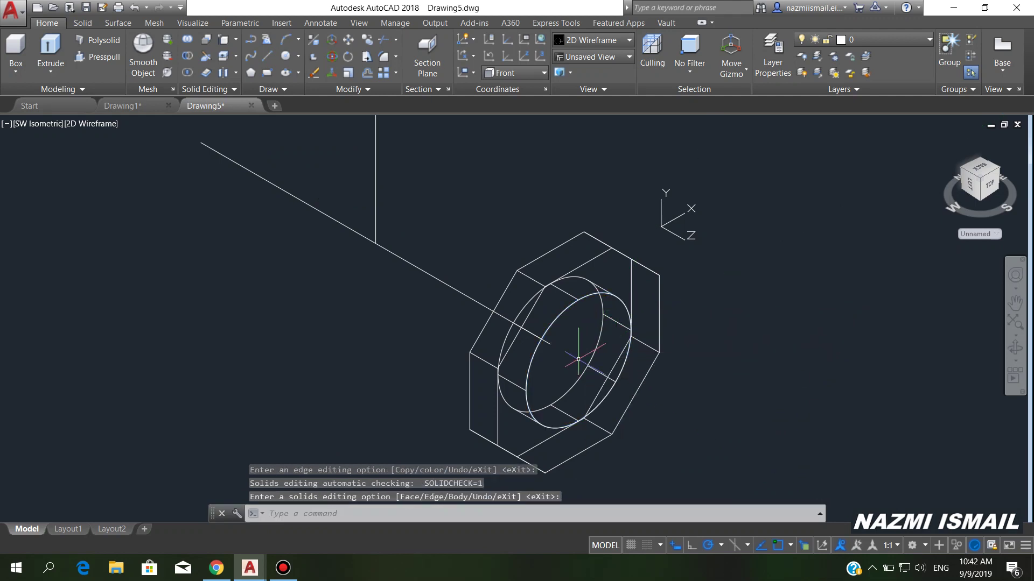
Select the copied circle rather than the solid and turn off Selection Cycling
left_click(619, 300)
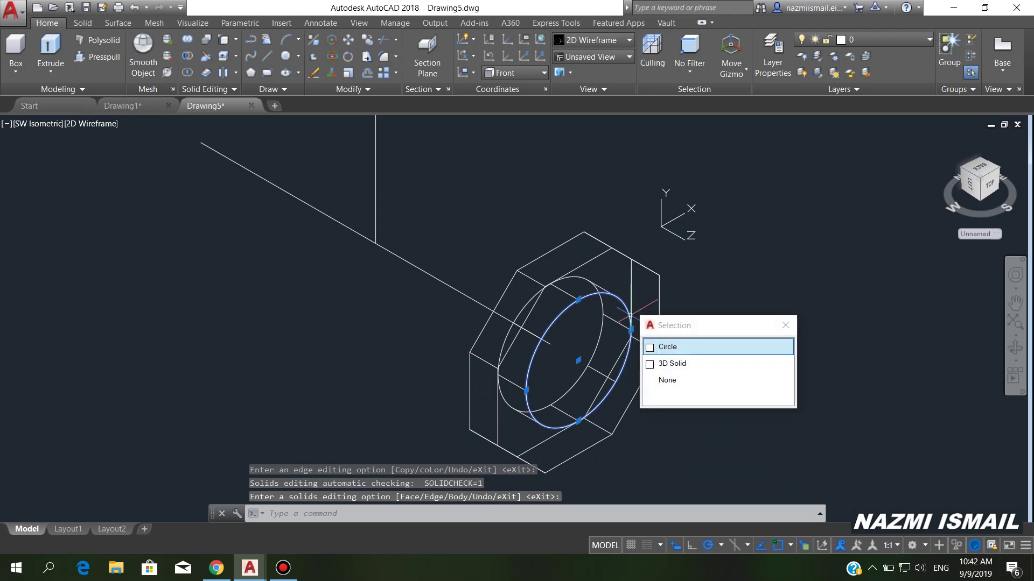
left_click(670, 346)
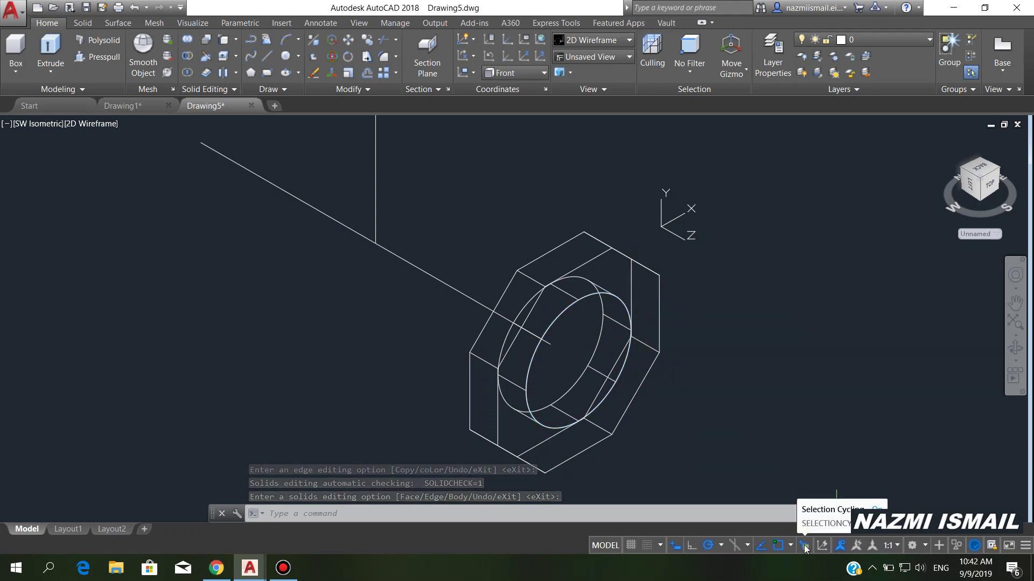
left_click(803, 545)
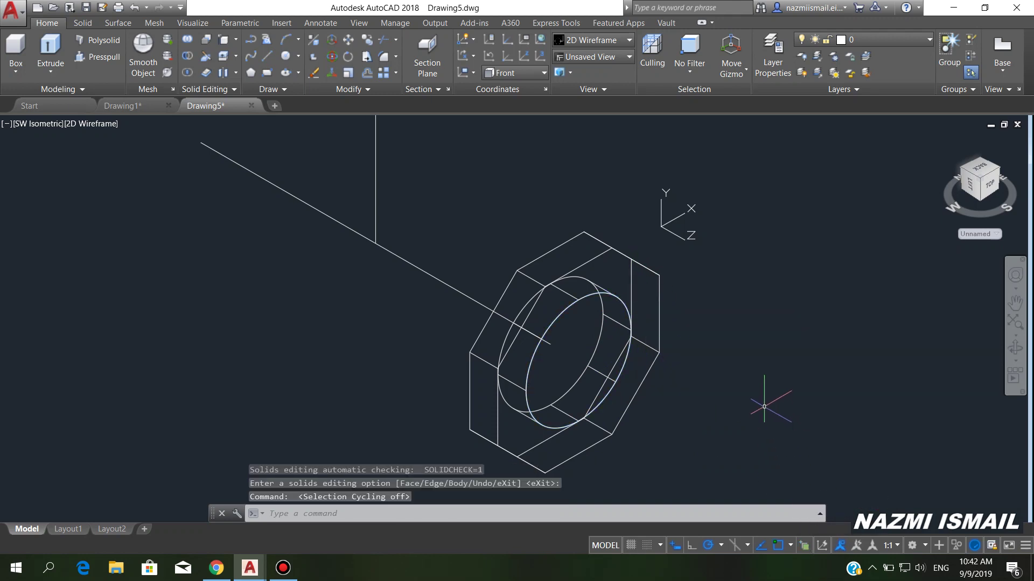
middle_click_drag(759, 400, 748, 379)
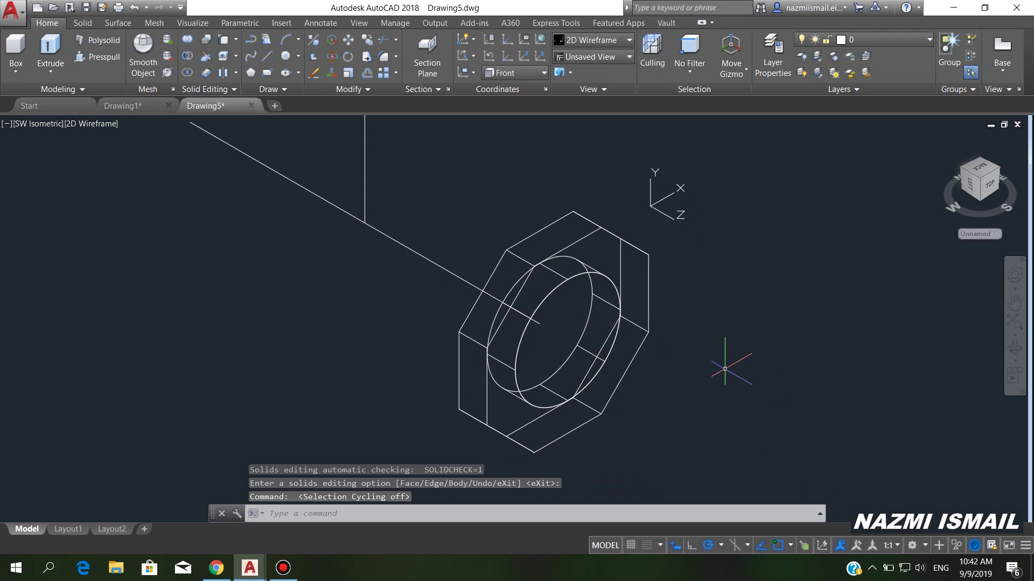
key("Return")
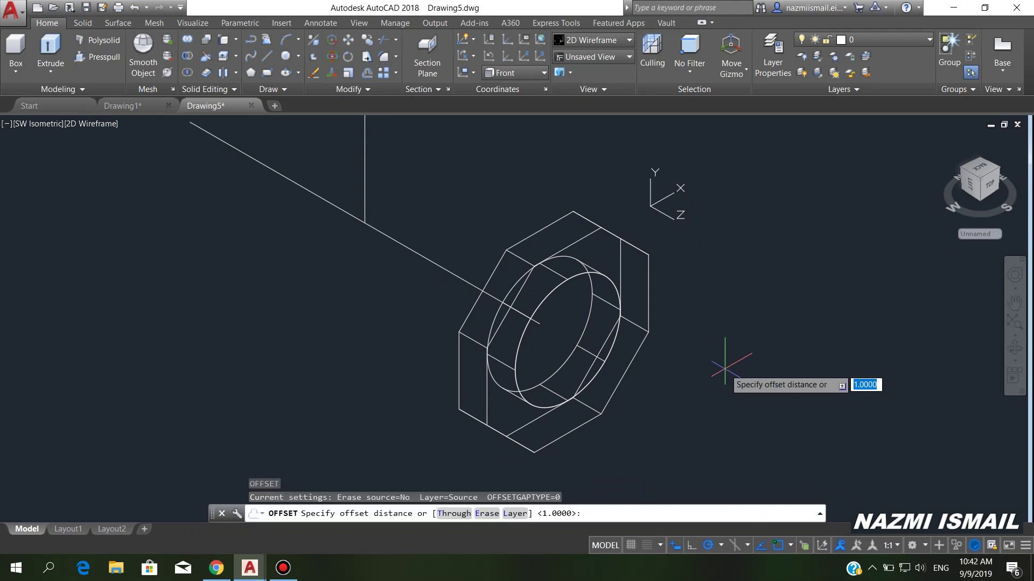
Offset the copied bore circle 4 units outward
type("4")
key("Return")
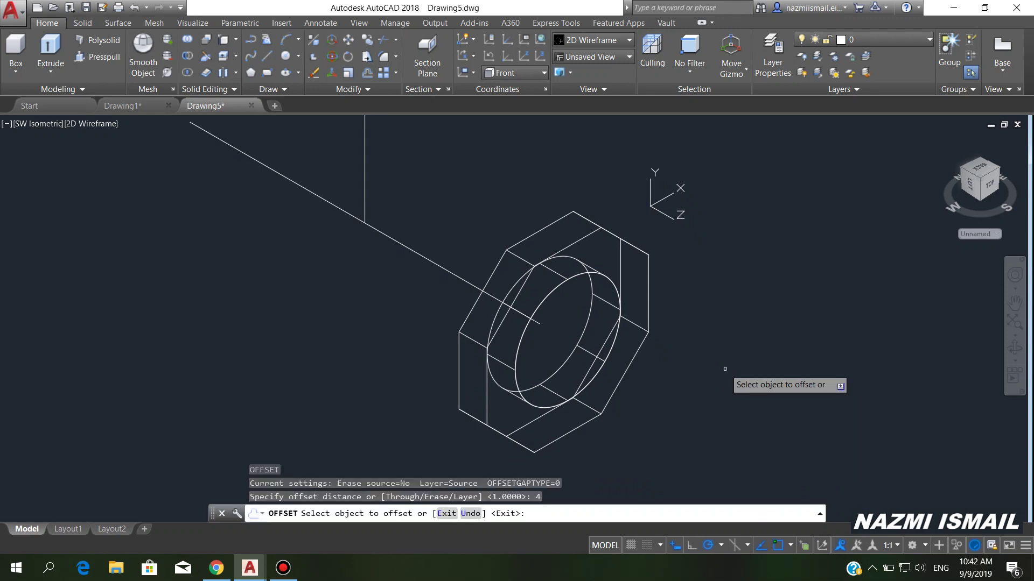
left_click(603, 276)
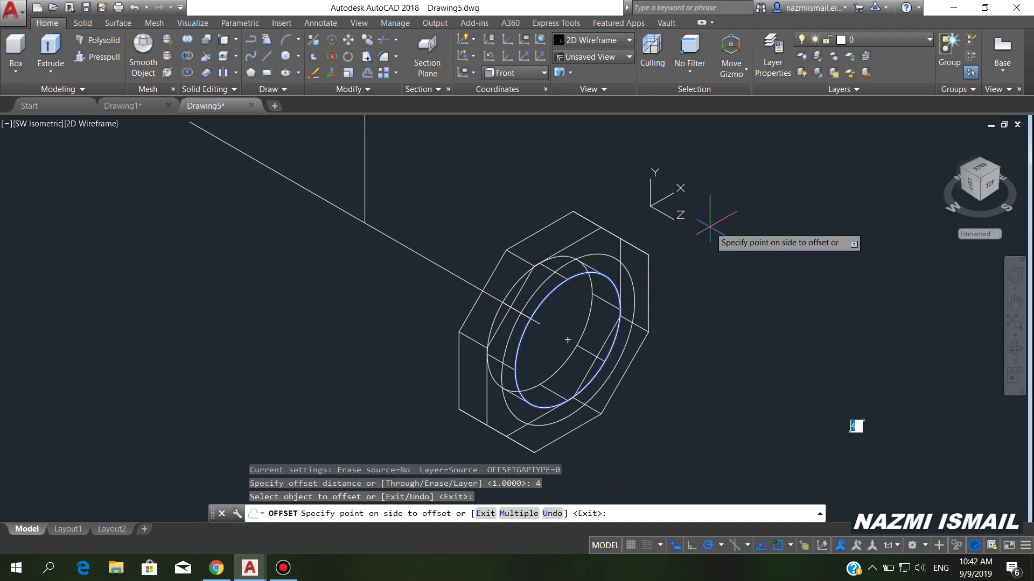
left_click(710, 225)
type("e")
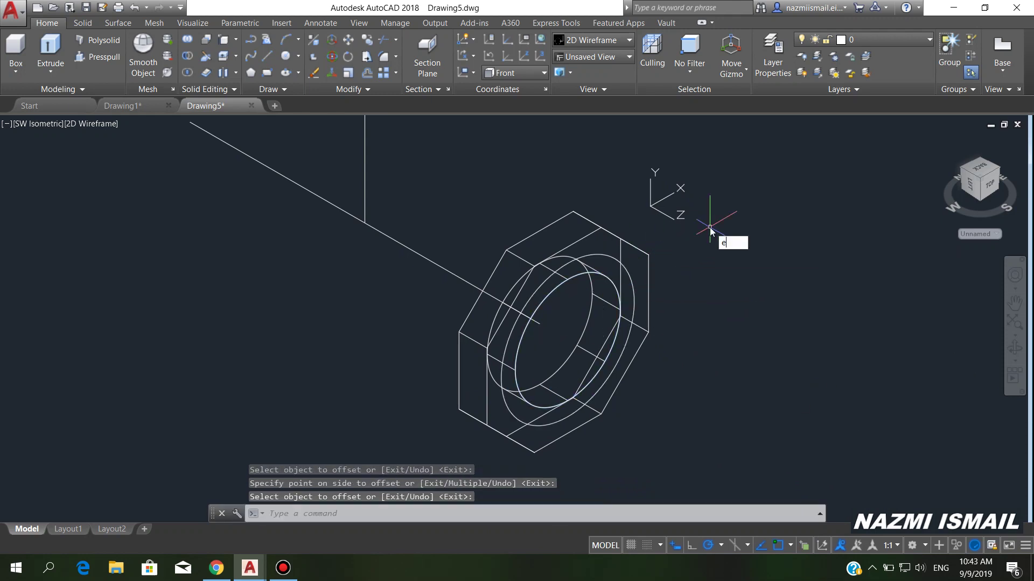
key("Return")
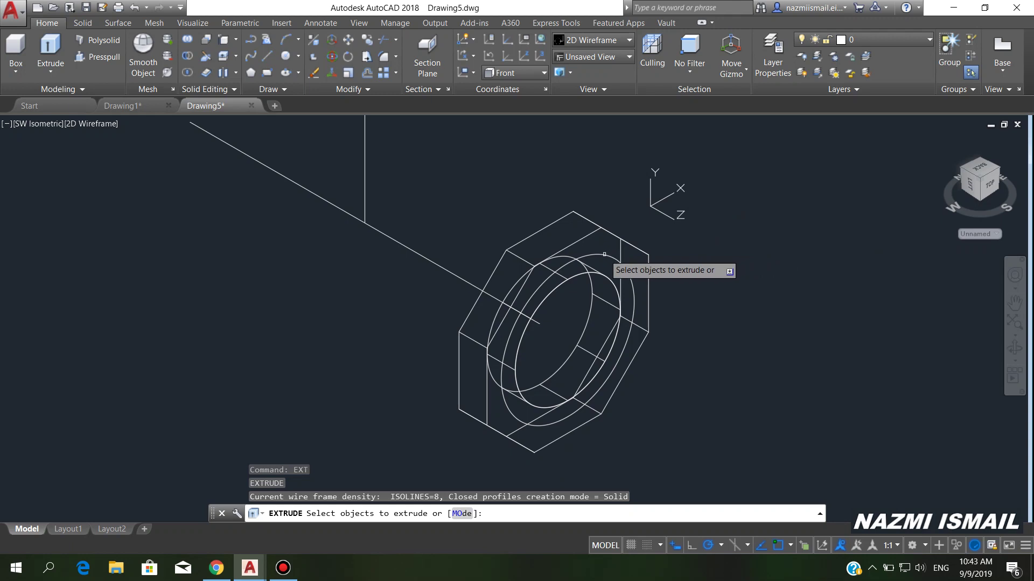
Extrude both the outer and inner circles 5 units
left_click(601, 273)
left_click(543, 275)
key("Return")
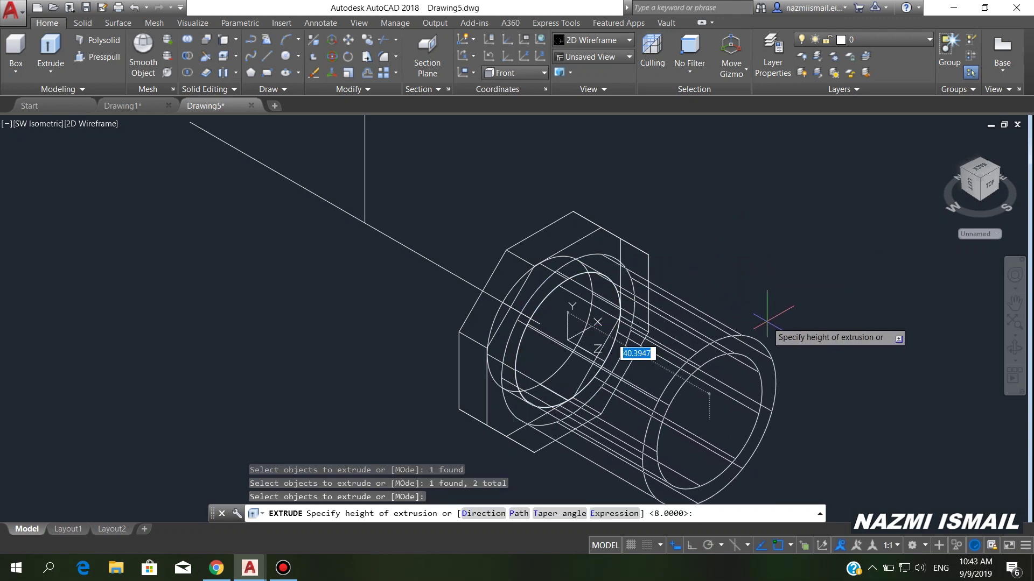
type("5")
key("Return")
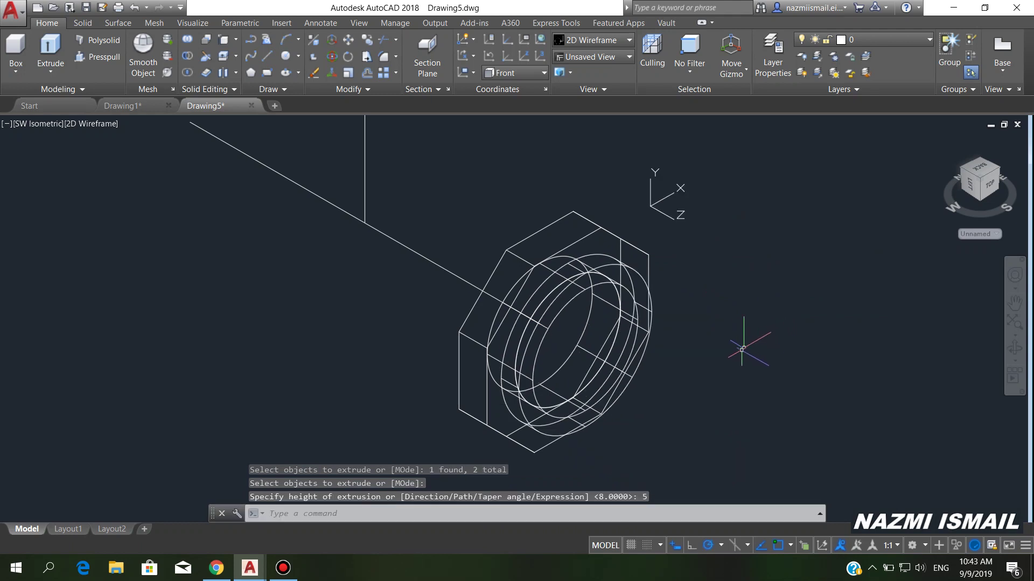
Subtract the inner cylinder from the outer one to hollow the collar
type("su")
key("Return")
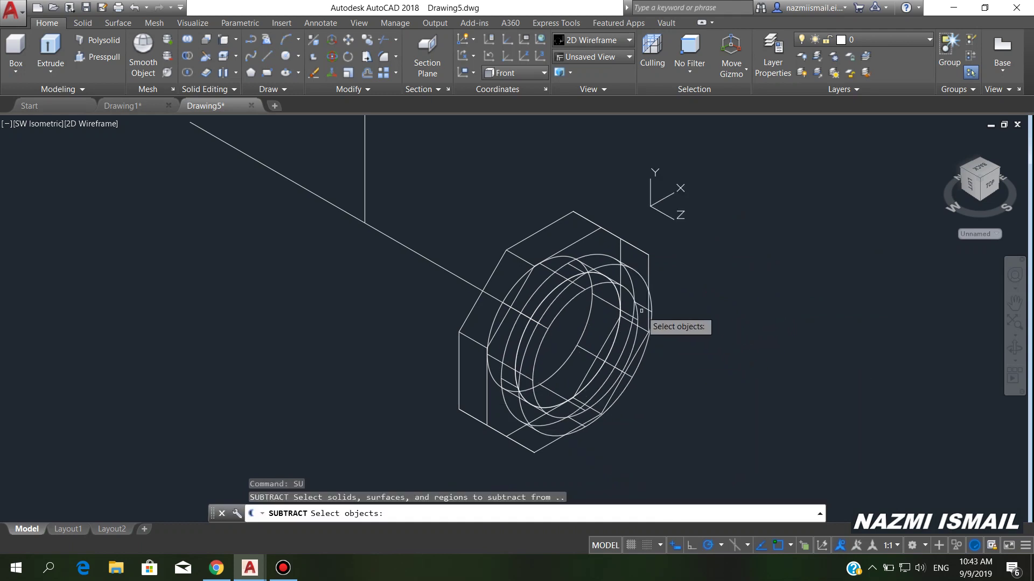
scroll(638, 269, "up", 2)
left_click(637, 254)
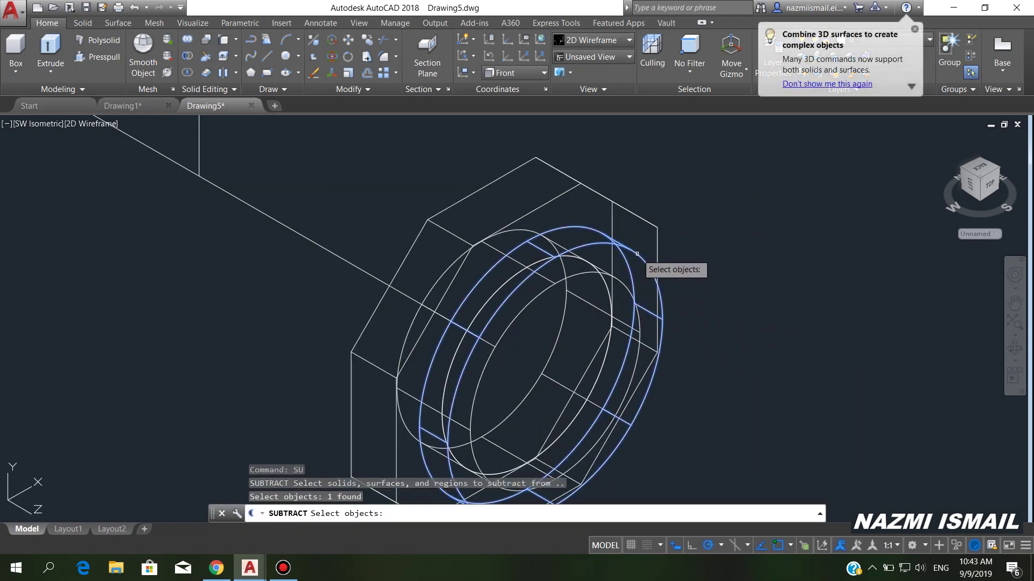
key("Return")
left_click(640, 322)
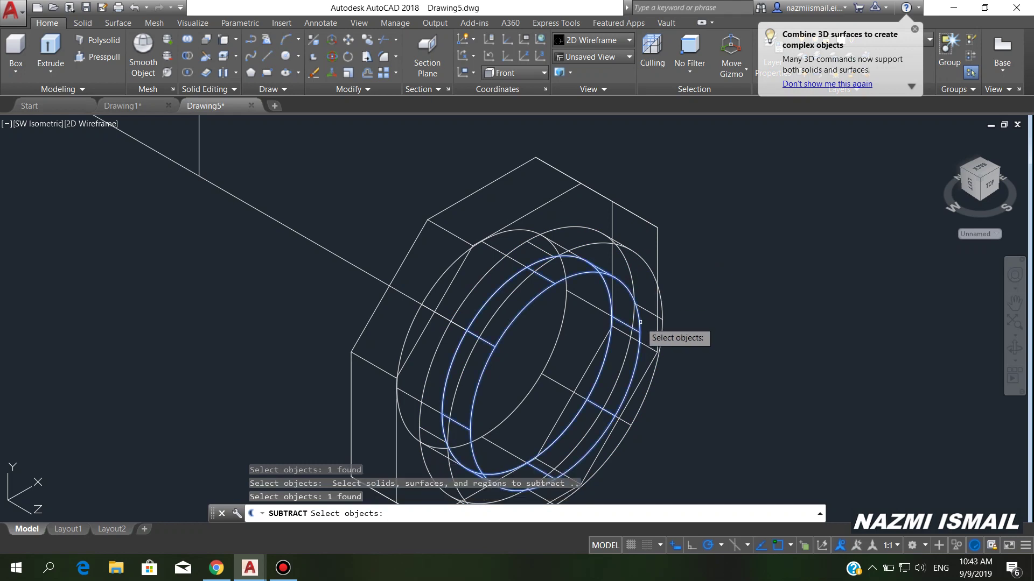
key("Return")
Switch the viewport to Conceptual visual style and the Right view
left_click(76, 126)
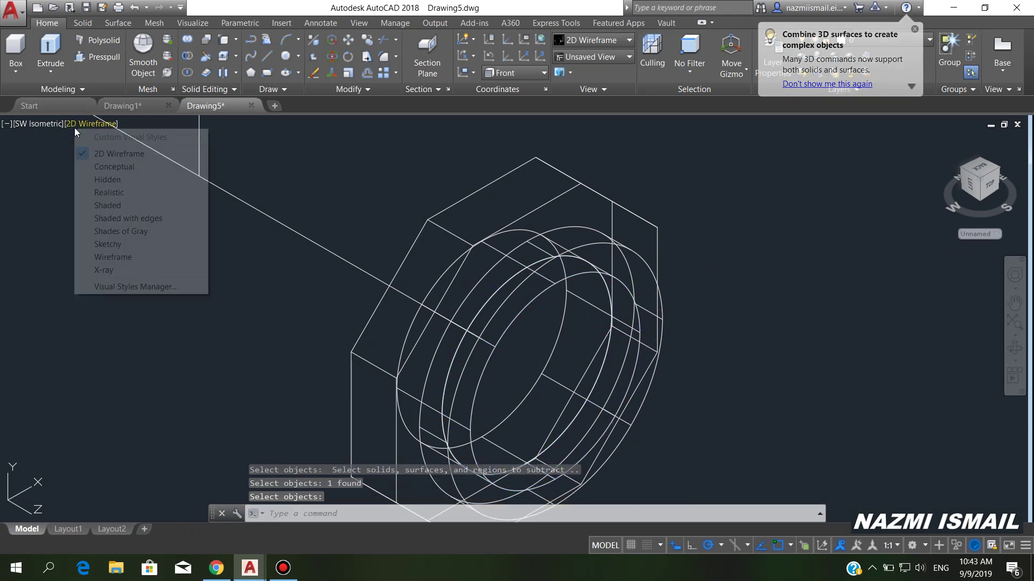
left_click(161, 164)
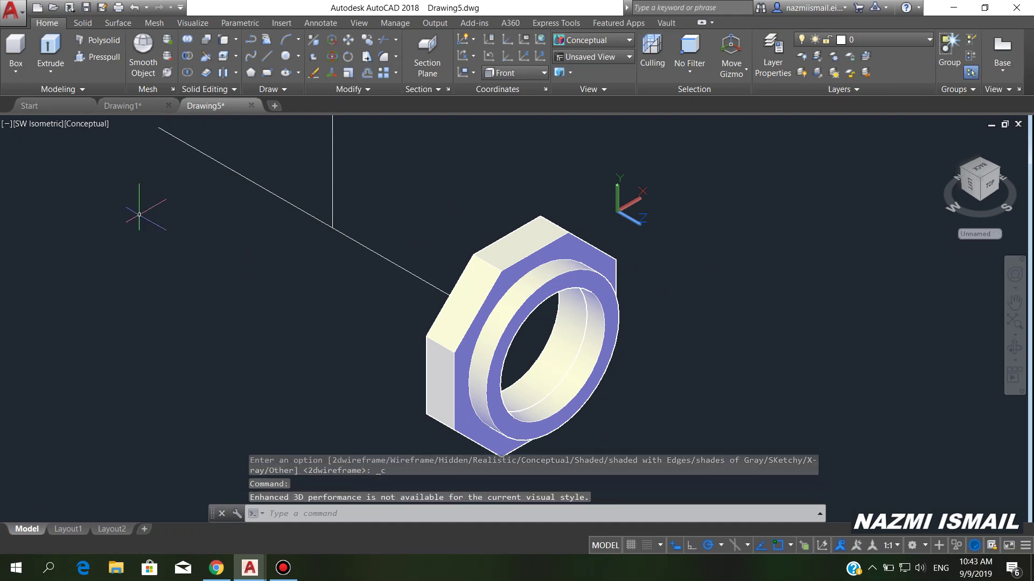
left_click(36, 123)
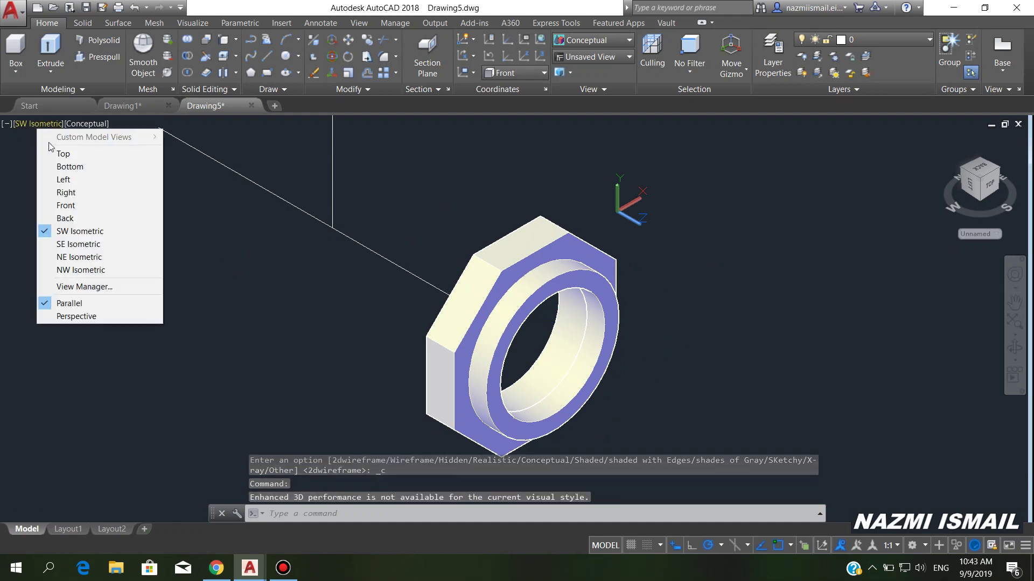
left_click(62, 193)
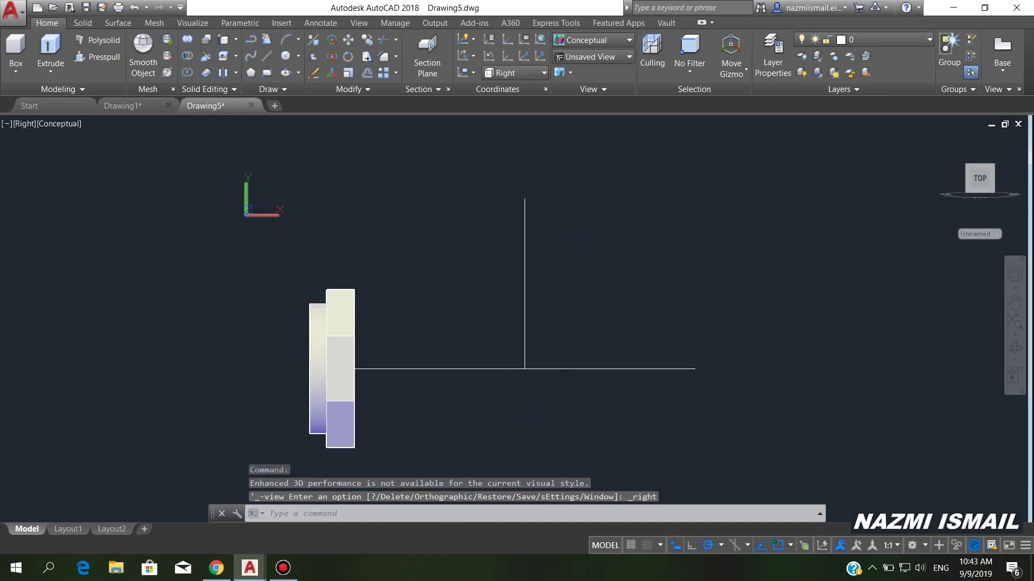
Mirror the nut and collar about a diagonal through the line intersection, keeping the original
type("mi")
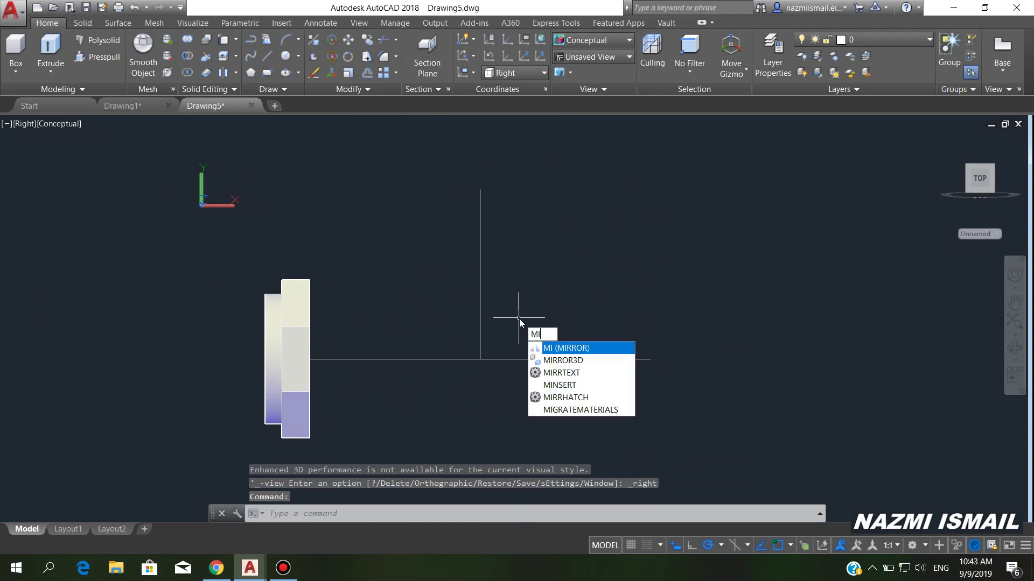
key("Return")
left_click(221, 249)
left_click(346, 461)
key("Return")
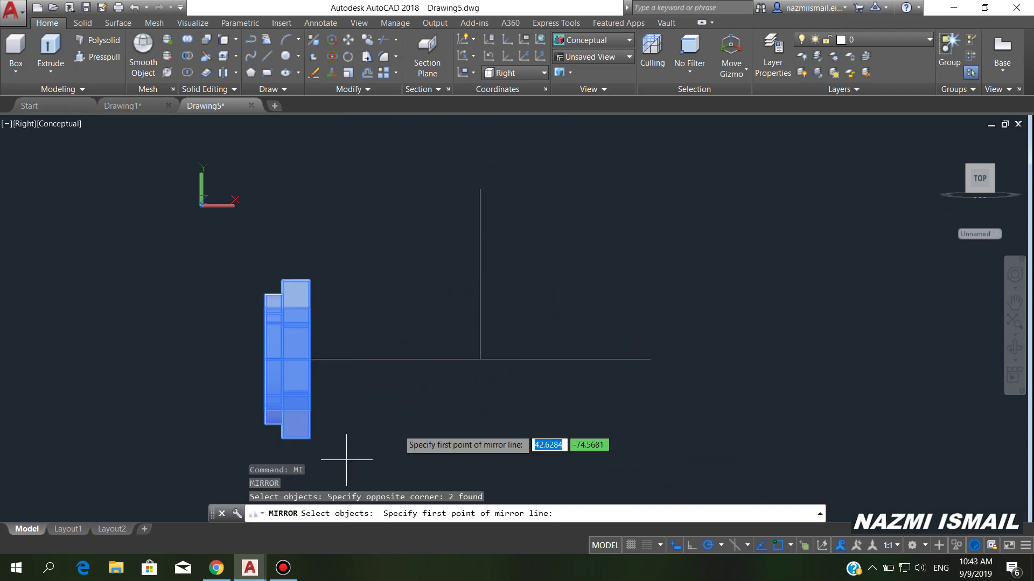
left_click(480, 358)
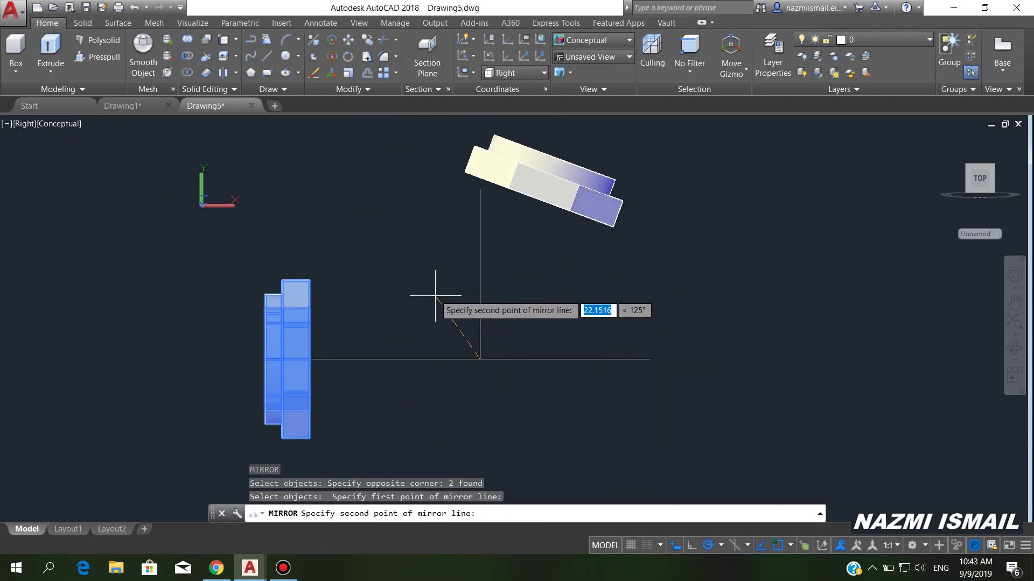
left_click(387, 268)
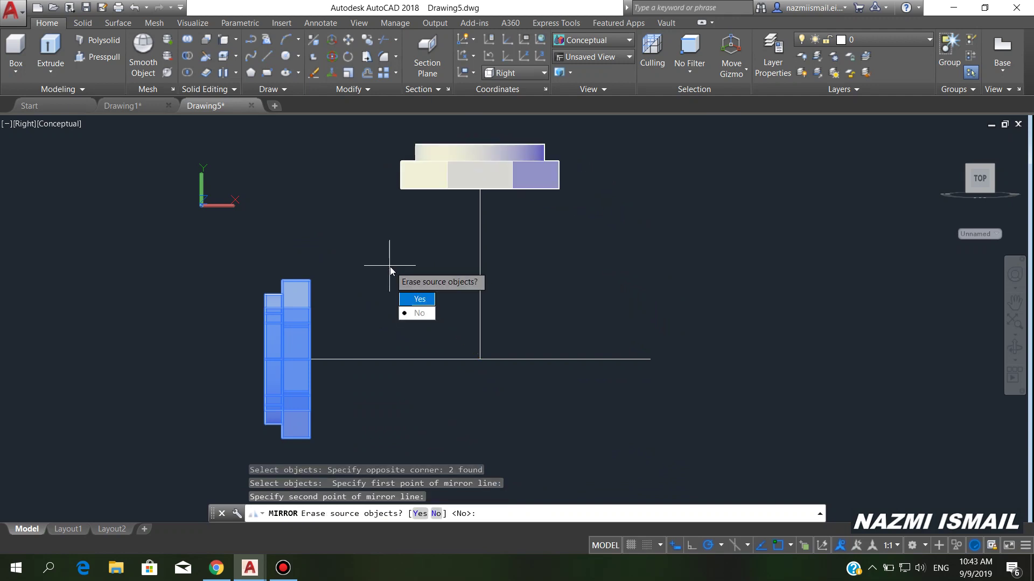
key("Return")
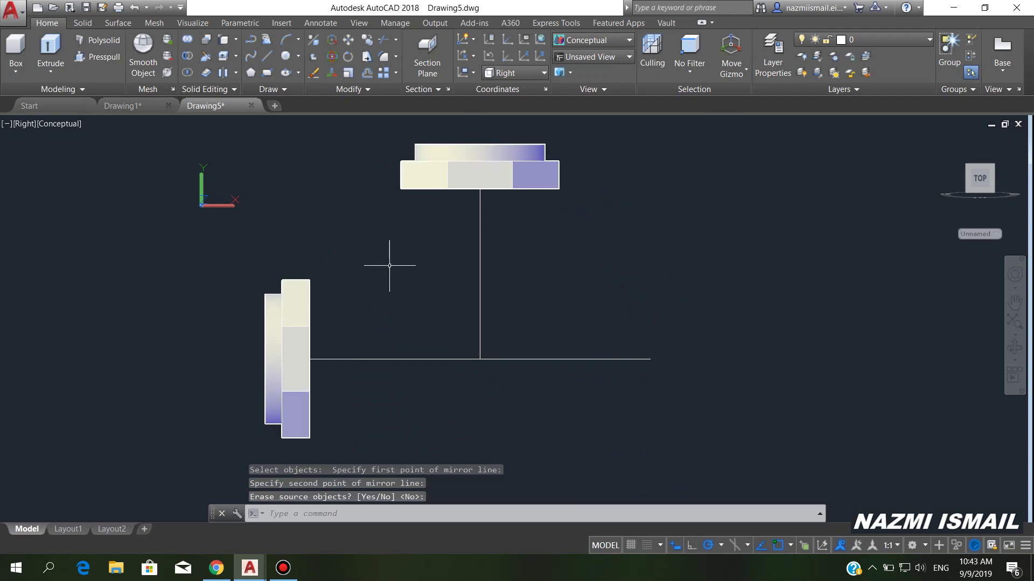
Mirror the top nut collar to the horizontal line's right end, keeping the source
type("mi")
key("Return")
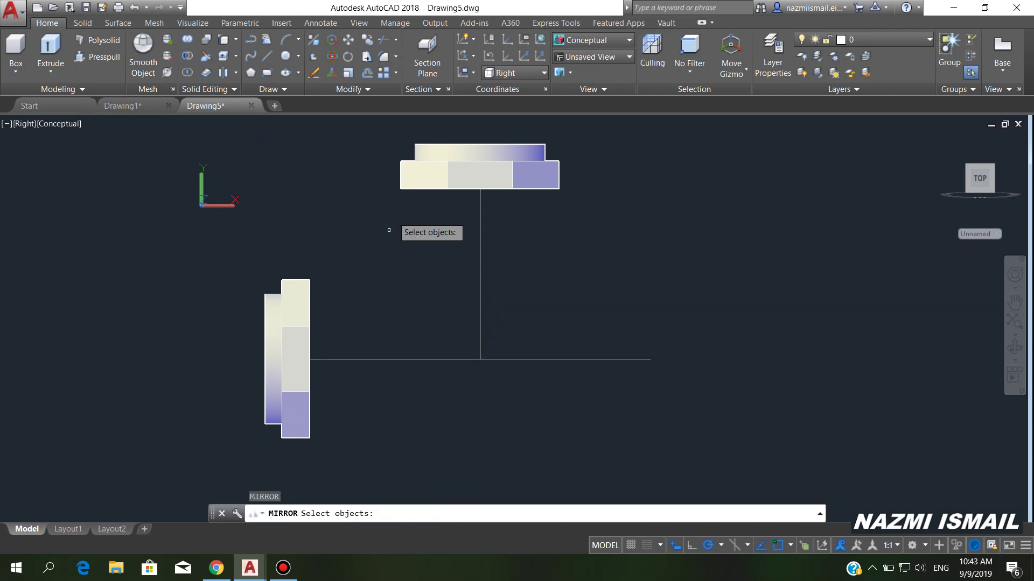
left_click(366, 124)
left_click(636, 219)
key("Return")
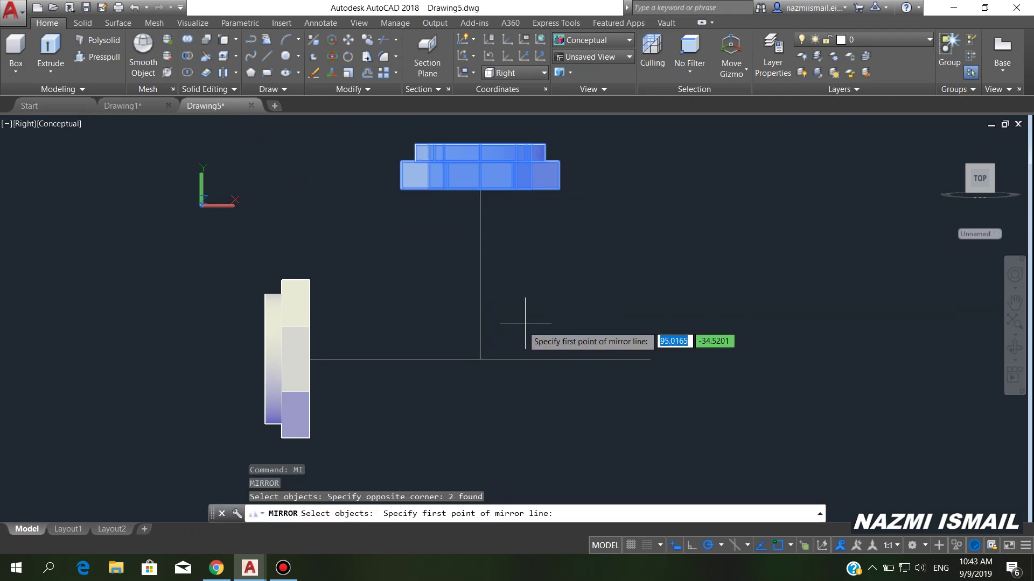
left_click(480, 359)
left_click(525, 320)
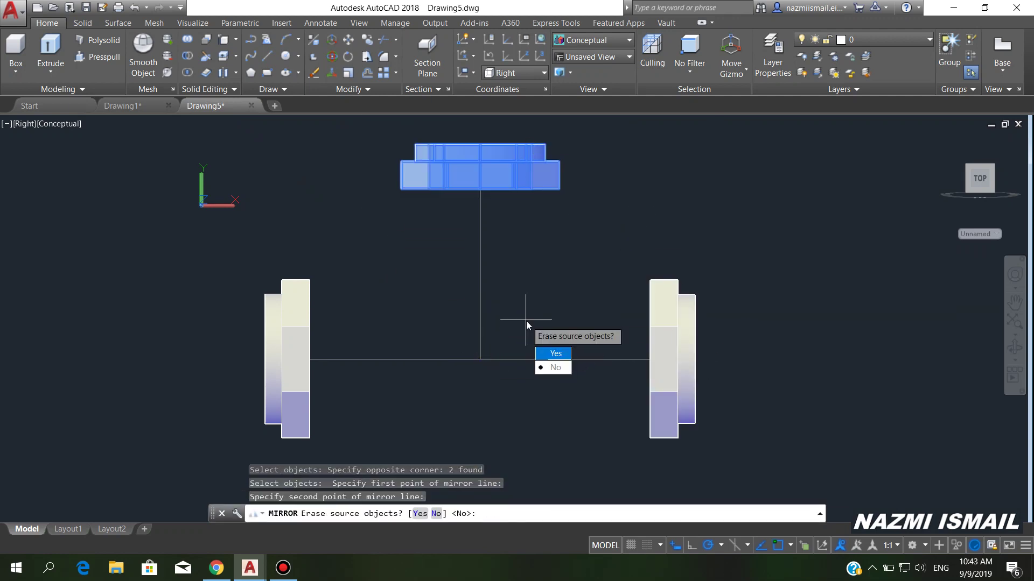
key("Return")
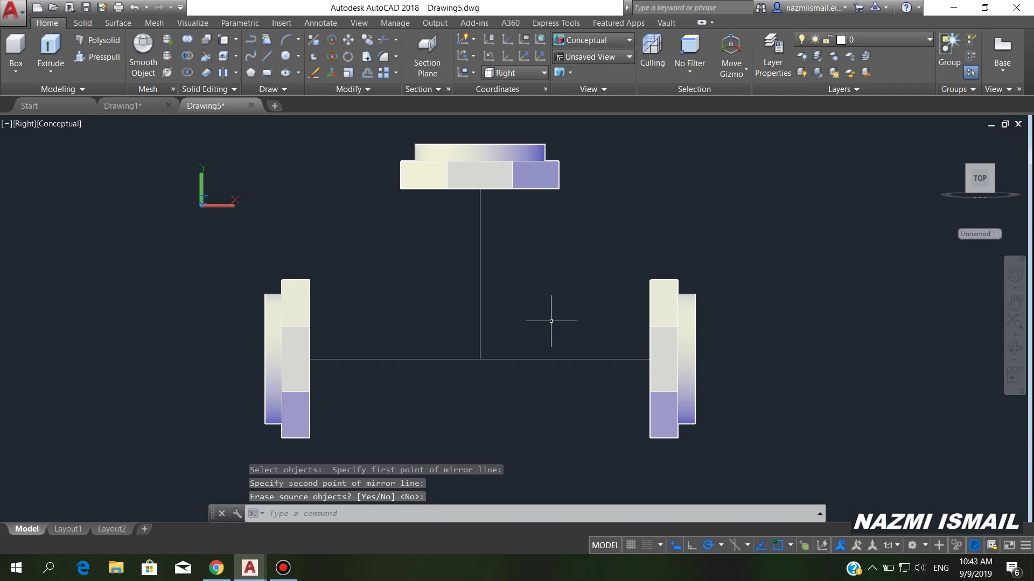
middle_click_drag(513, 351, 430, 337)
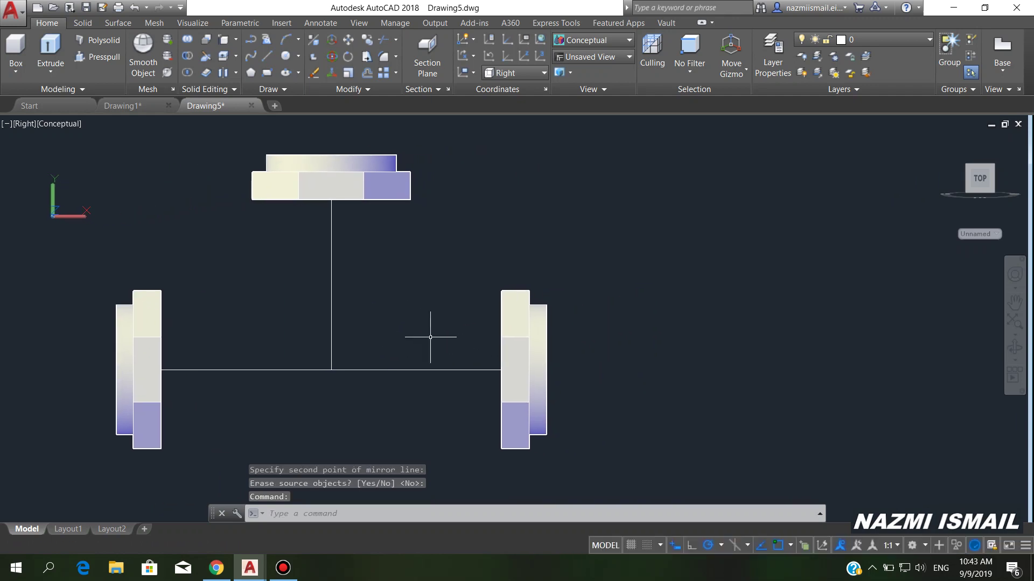
Draw concentric circles of radius 19 and 15 to the right of the frame
type("c")
key("Return")
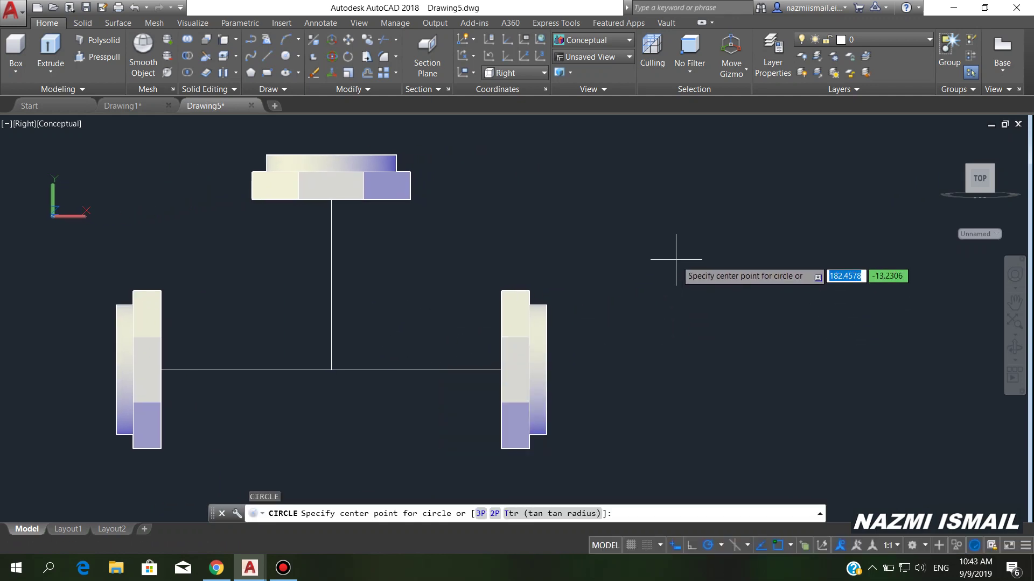
left_click(676, 260)
type("19")
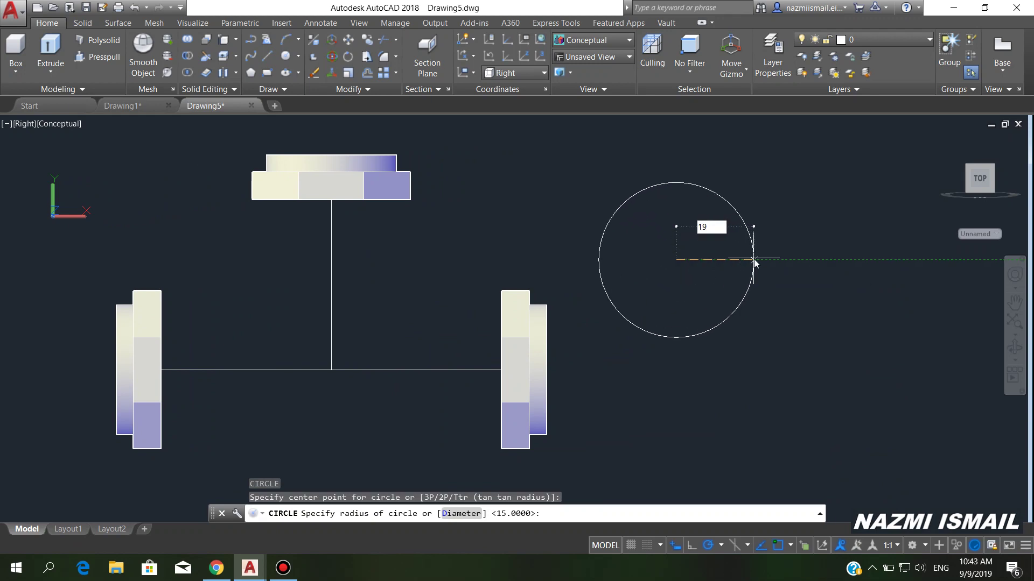
key("Return")
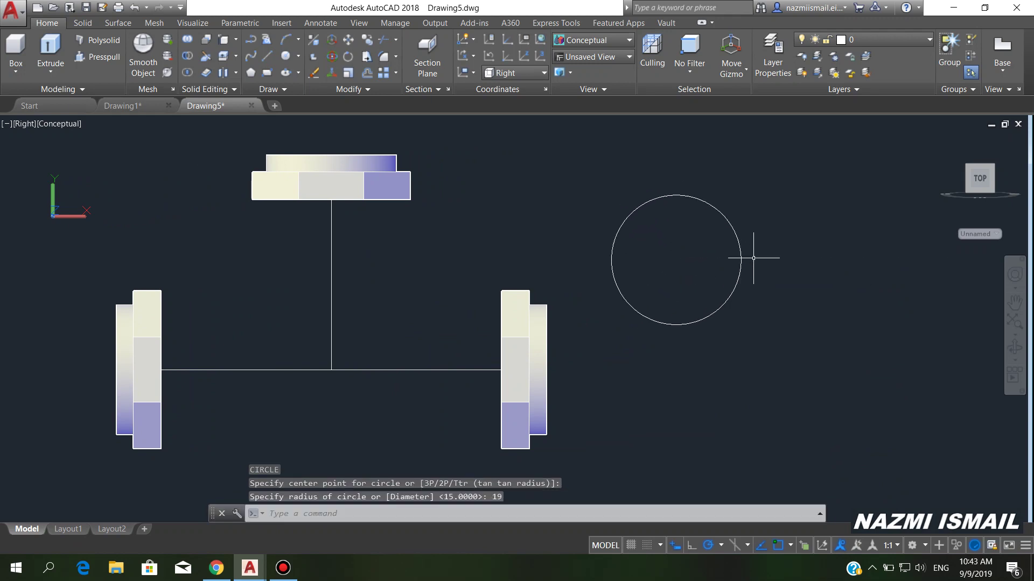
type("c")
key("Return")
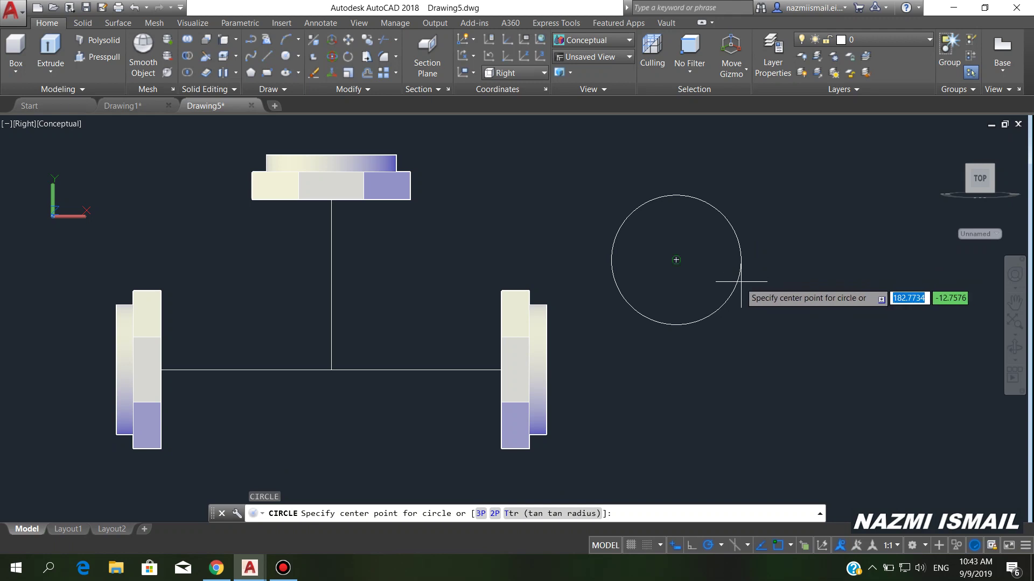
left_click(675, 260)
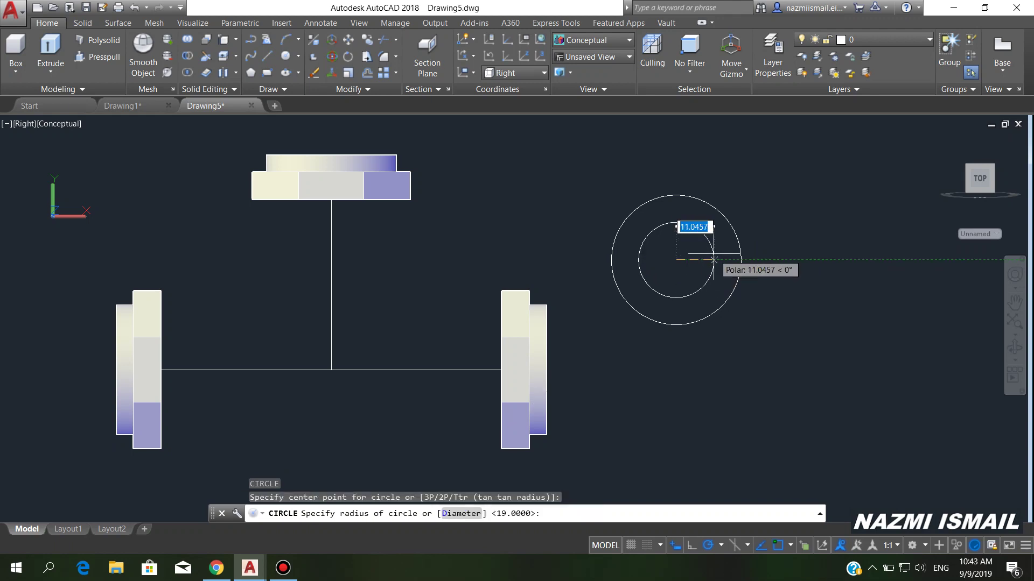
type("15")
key("Return")
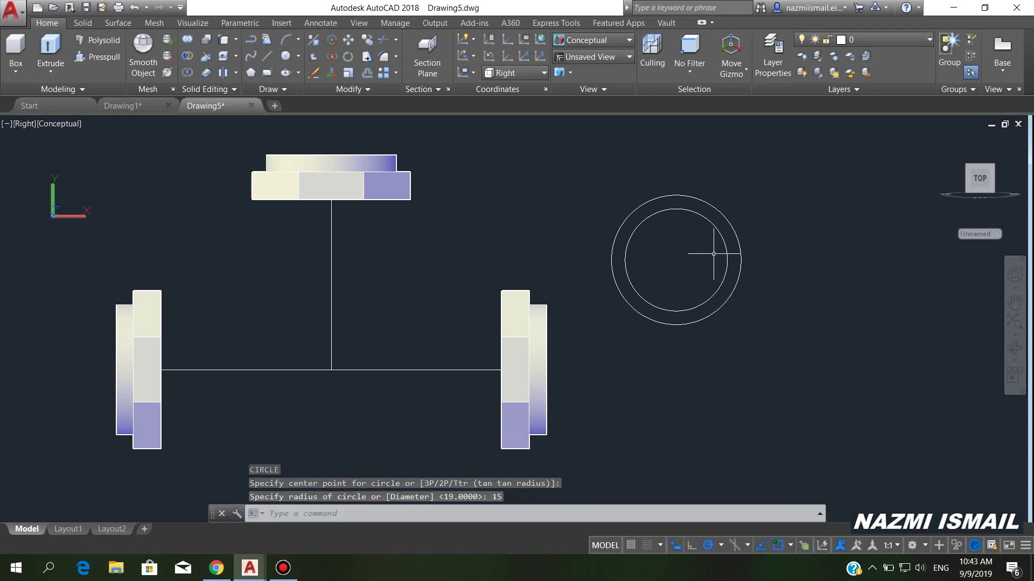
Copy the pair of circles further to the right
type("co")
key("Return")
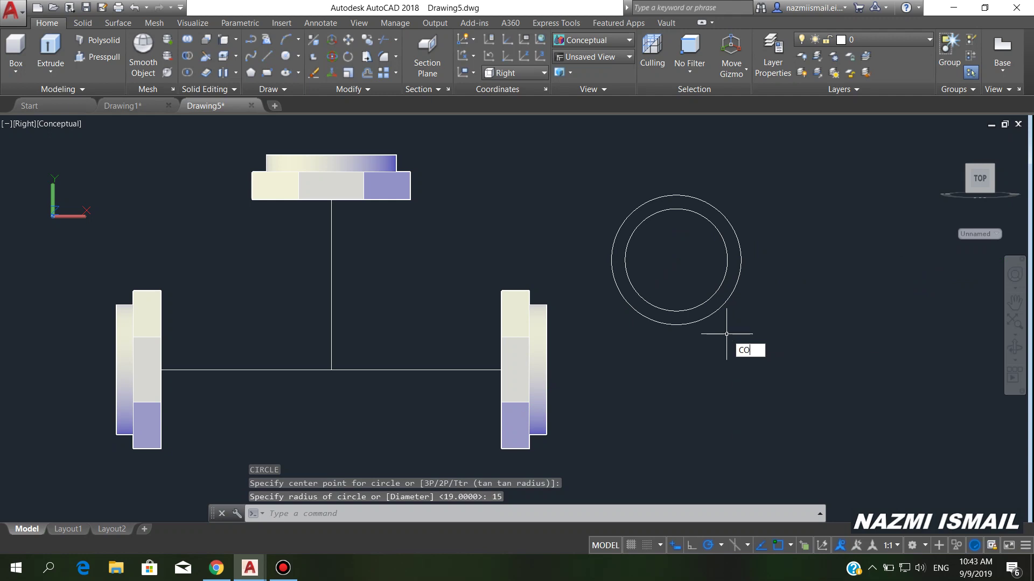
left_click(733, 340)
left_click(697, 307)
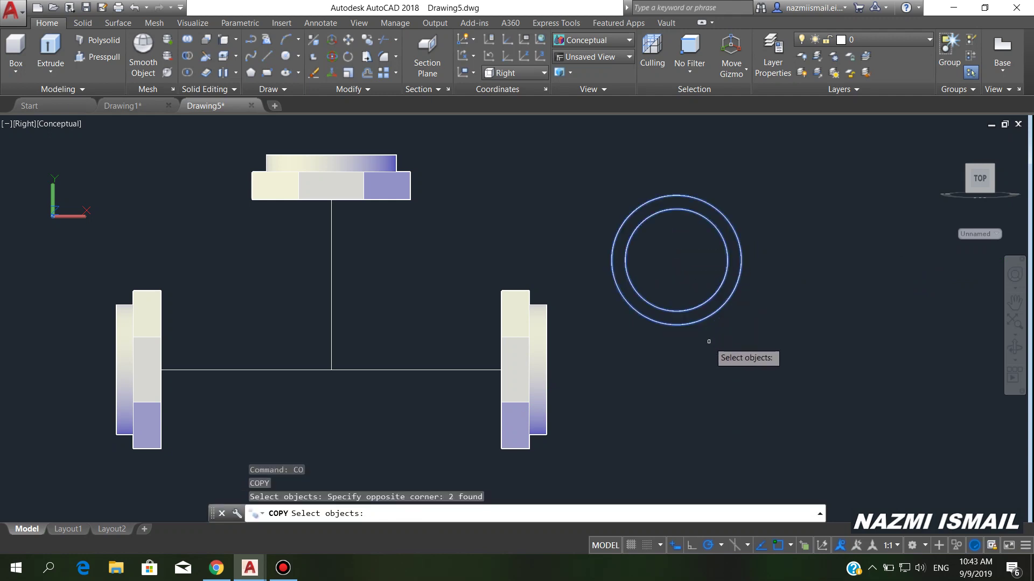
key("Return")
left_click(694, 350)
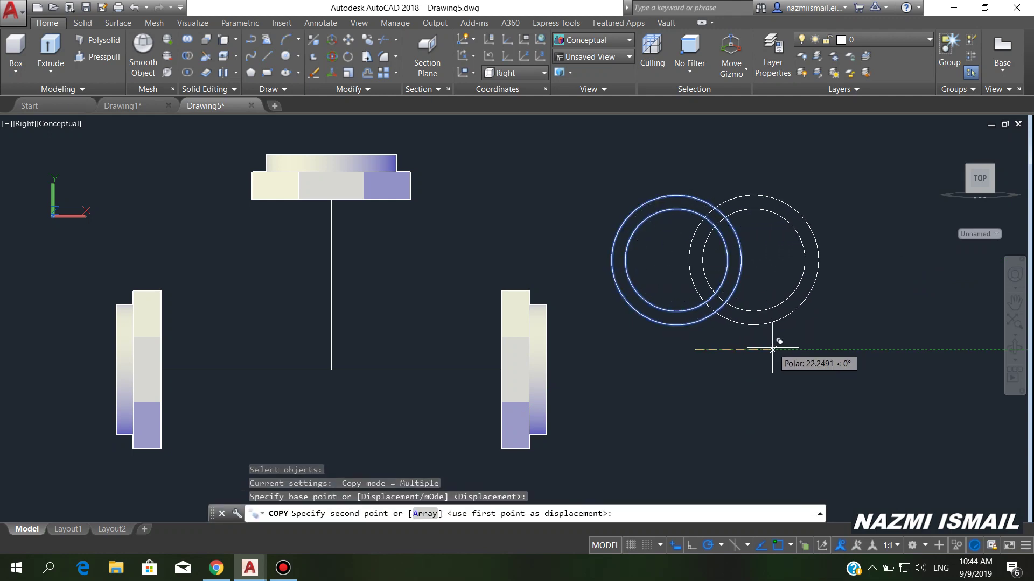
left_click(864, 349)
key("Escape")
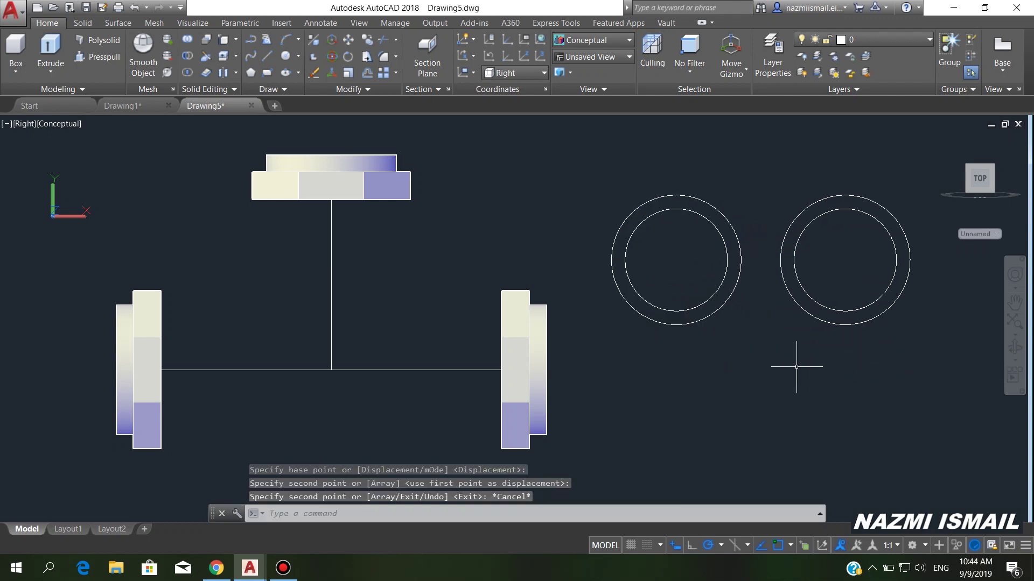
Sweep the left circle pair along the vertical line into a hollow pipe
type("sw")
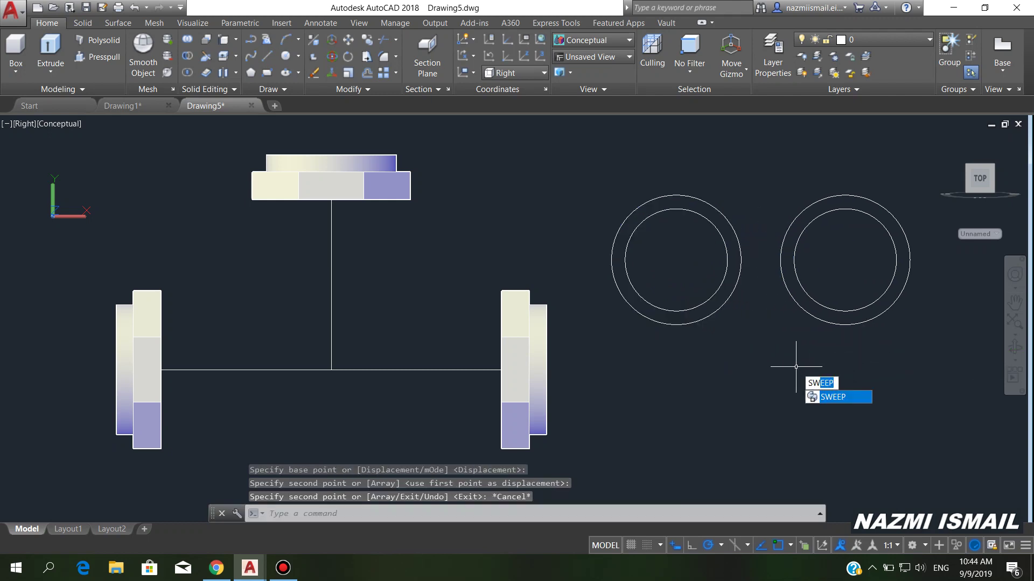
key("Return")
left_click(721, 342)
left_click(674, 282)
key("Return")
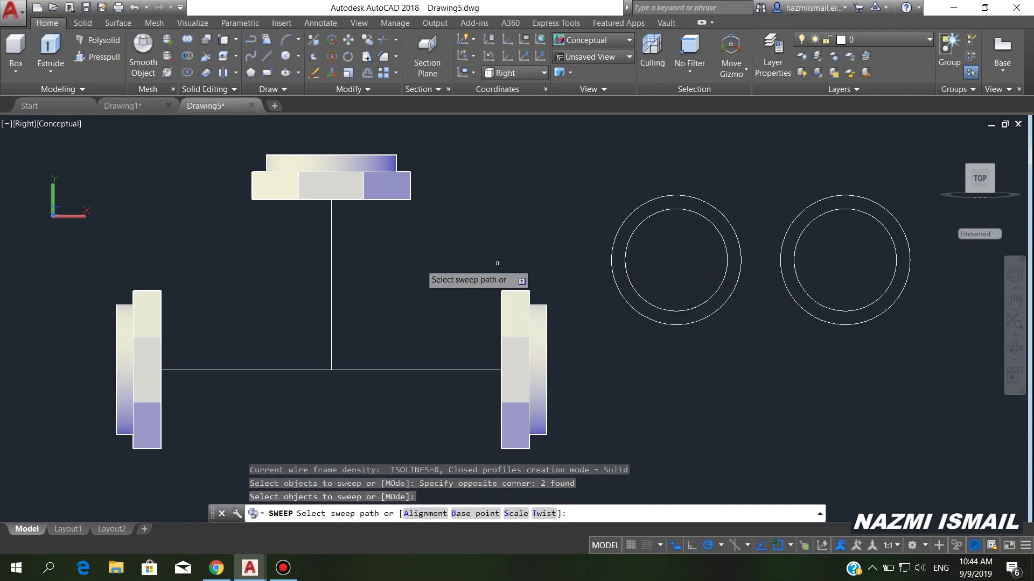
left_click(331, 258)
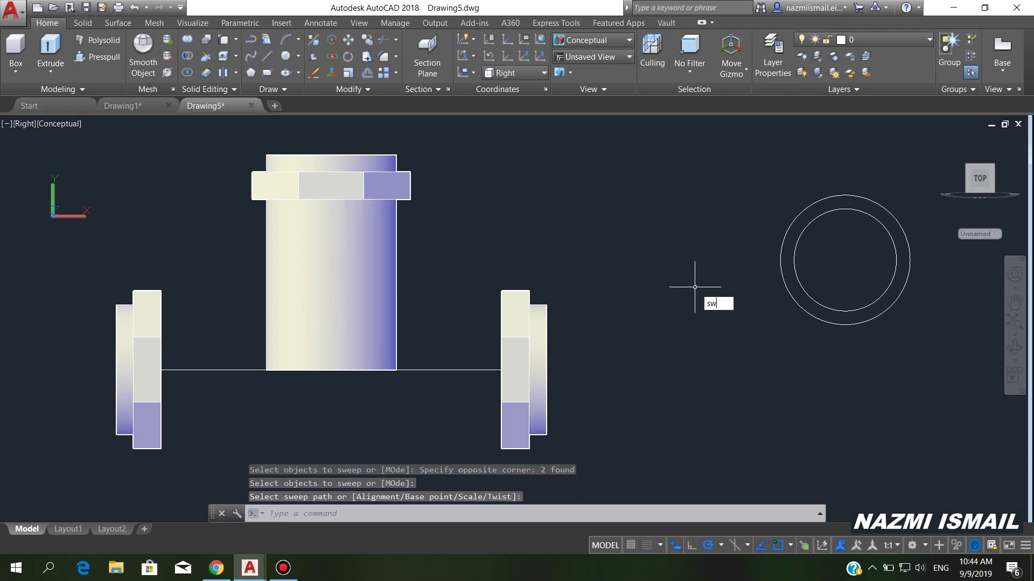
Sweep the right circle pair along the horizontal line to complete the tee body
key("Return")
left_click(945, 358)
left_click(818, 263)
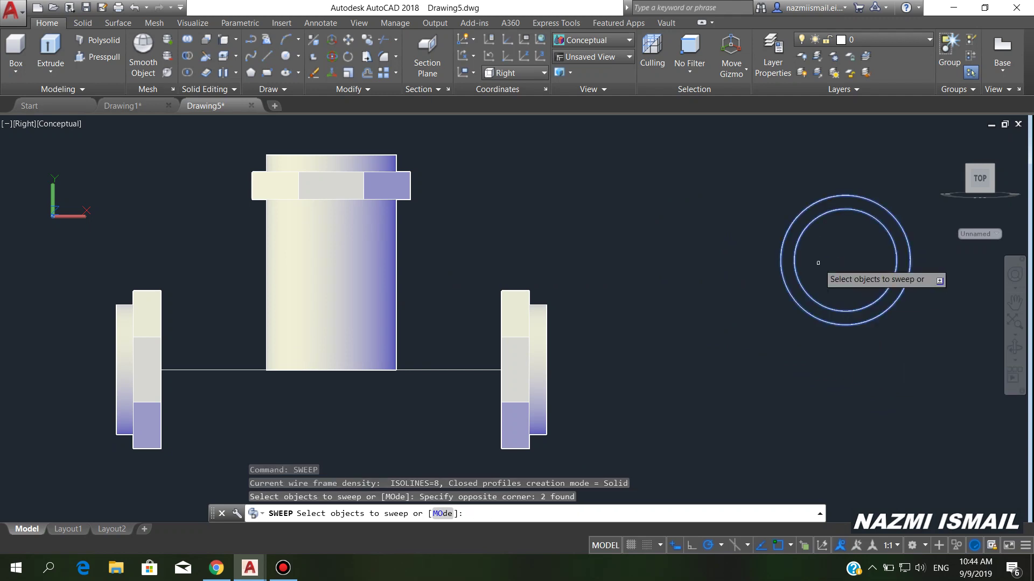
key("Return")
left_click(455, 370)
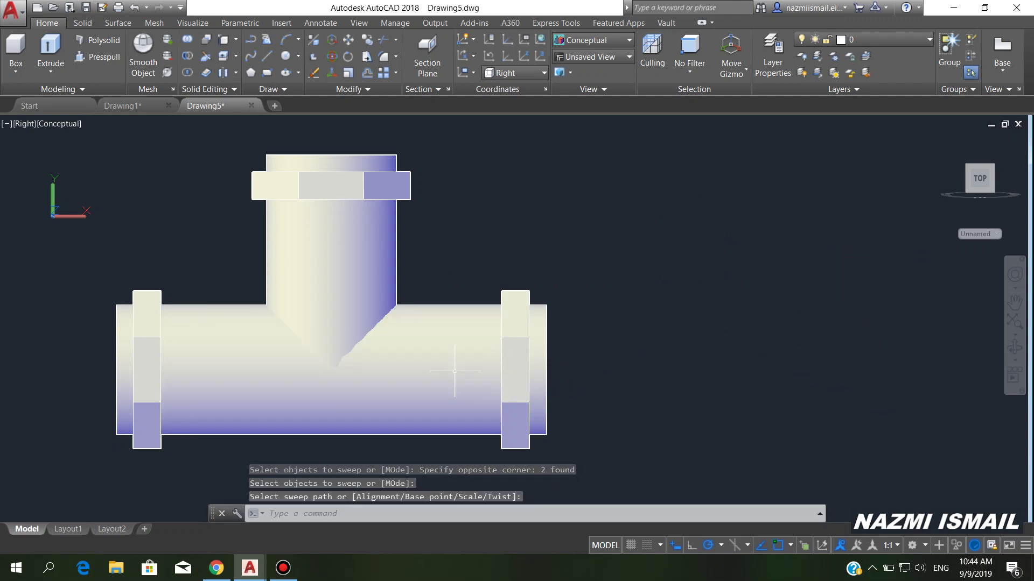
middle_click_drag(574, 383, 675, 370)
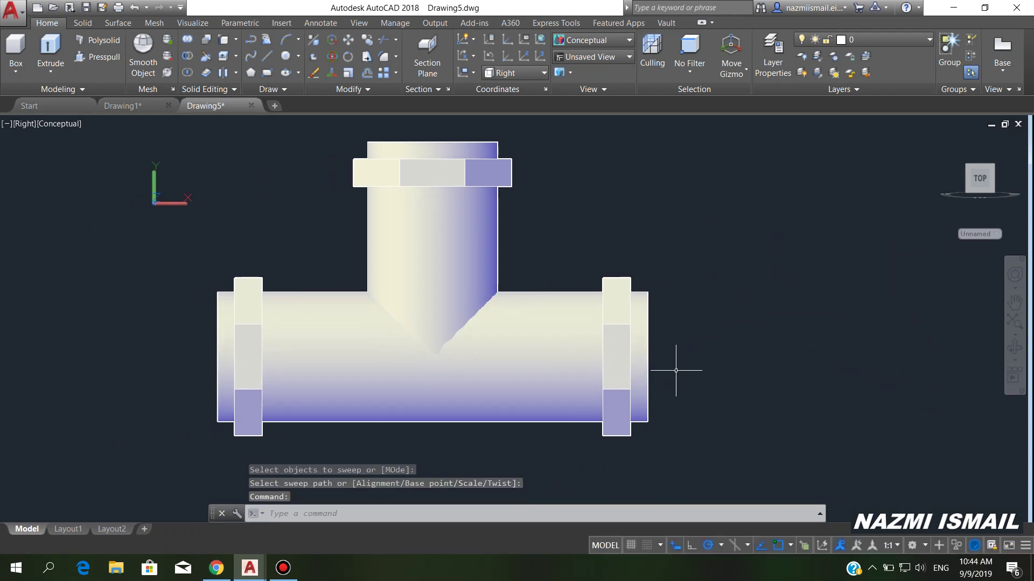
Switch to the SW Isometric view and orbit slightly to frame the tee
left_click(28, 127)
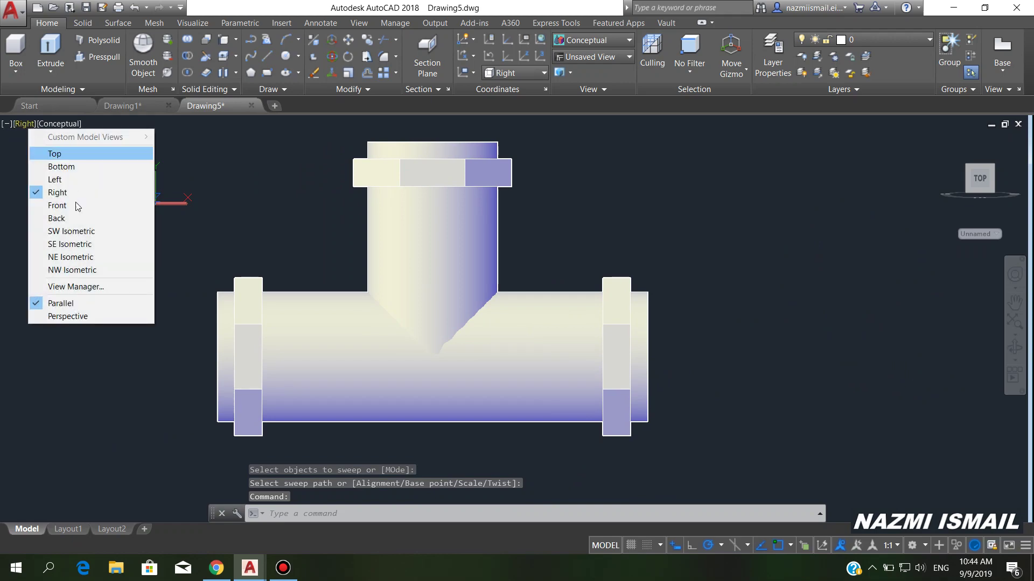
left_click(82, 233)
scroll(730, 397, "down", 2)
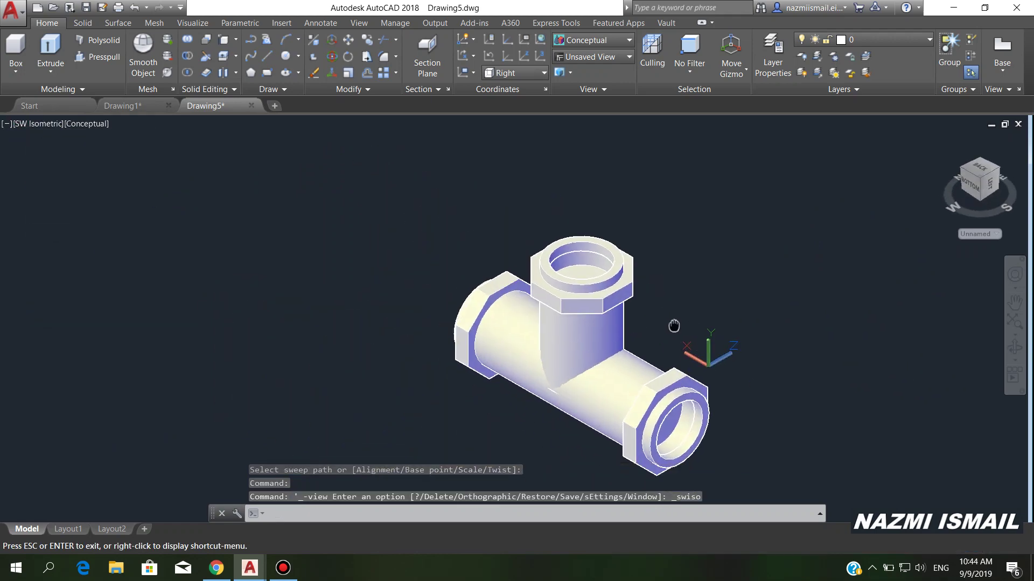
middle_click_drag(747, 427, 604, 375, "shift")
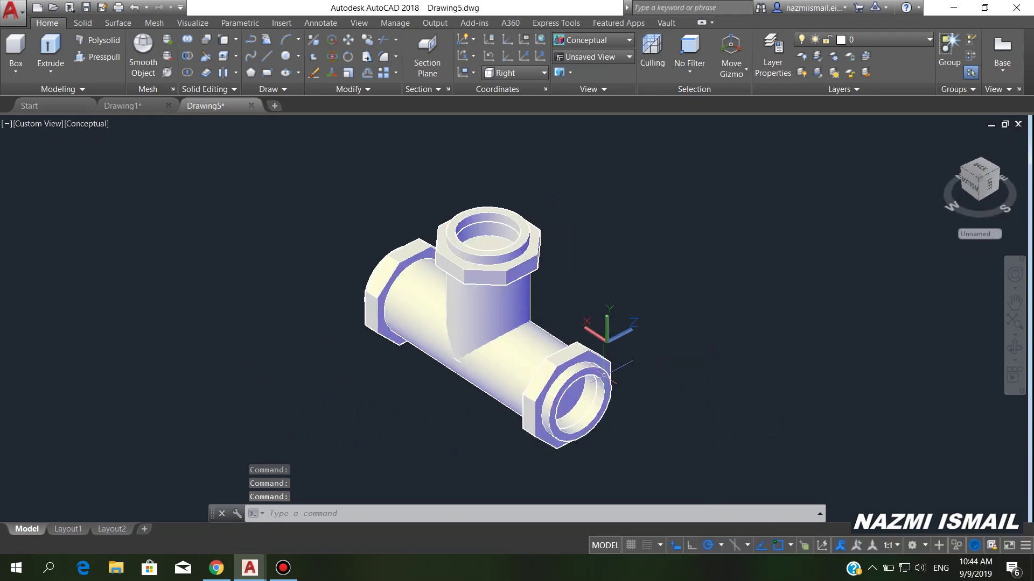
Hide the right, top and left nut collars using Isolate > Hide Objects
left_click(487, 178)
left_click(694, 489)
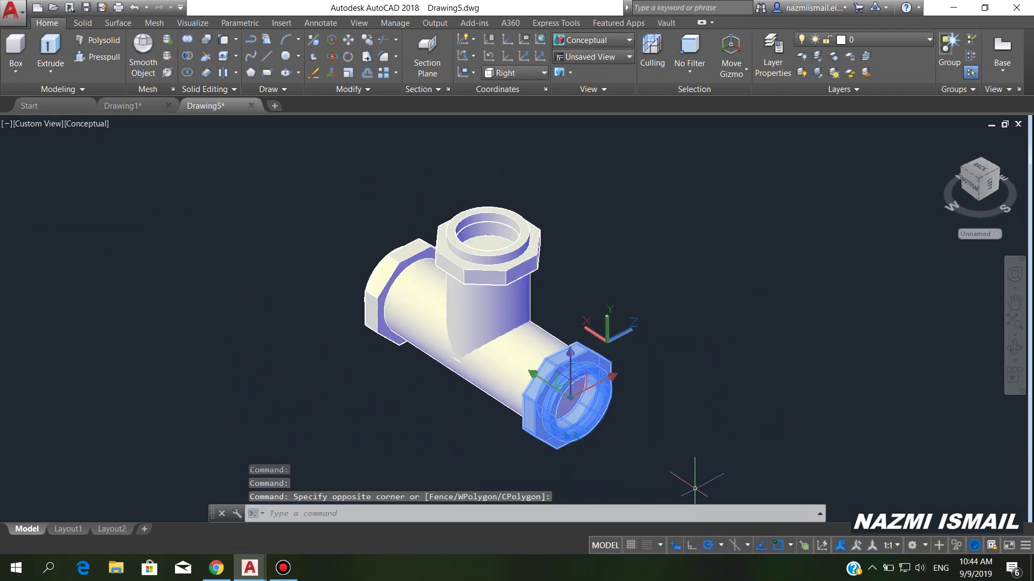
left_click(430, 232)
left_click(372, 174)
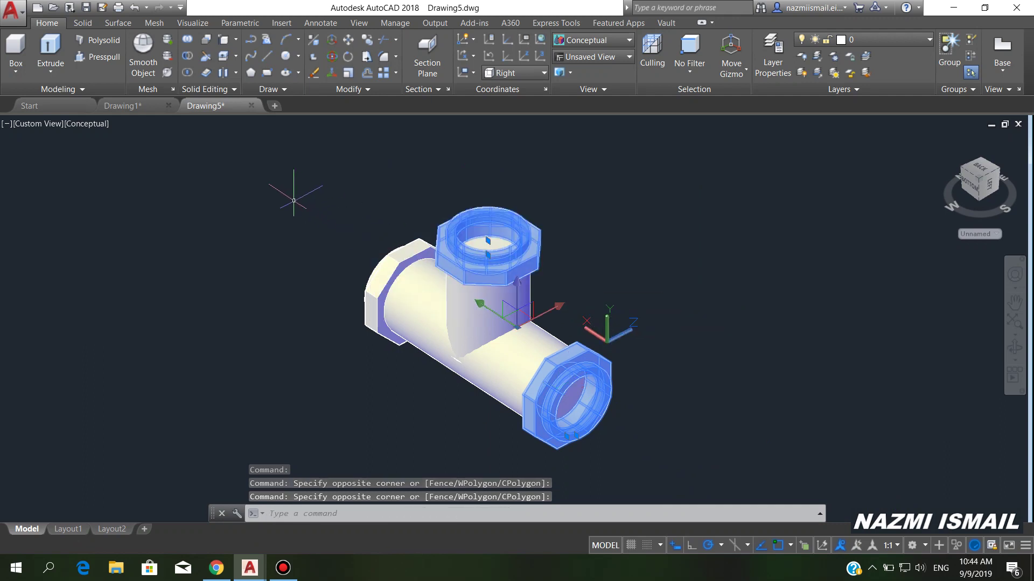
left_click(287, 197)
left_click(478, 393)
right_click(676, 231)
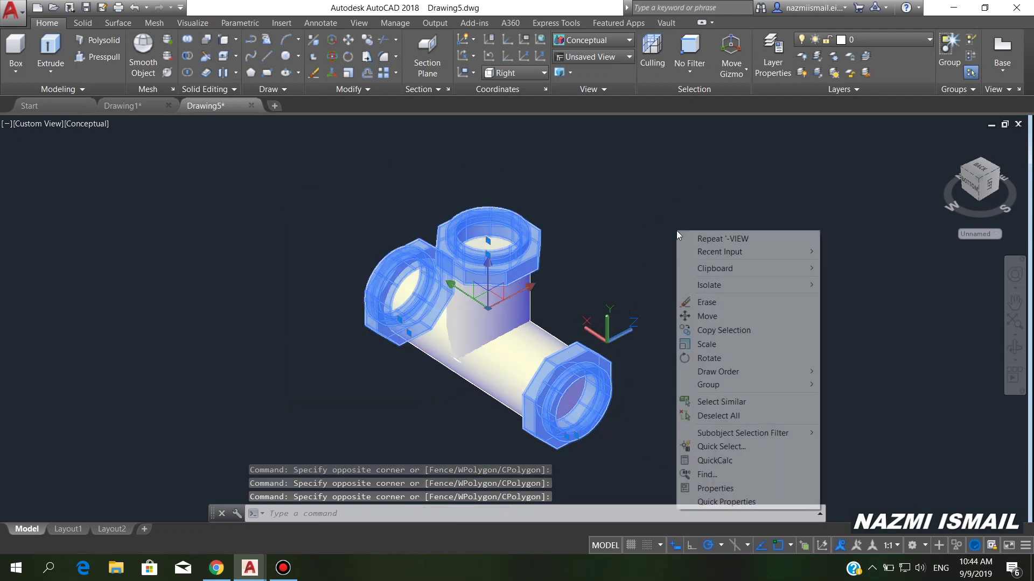
mouse_move(787, 286)
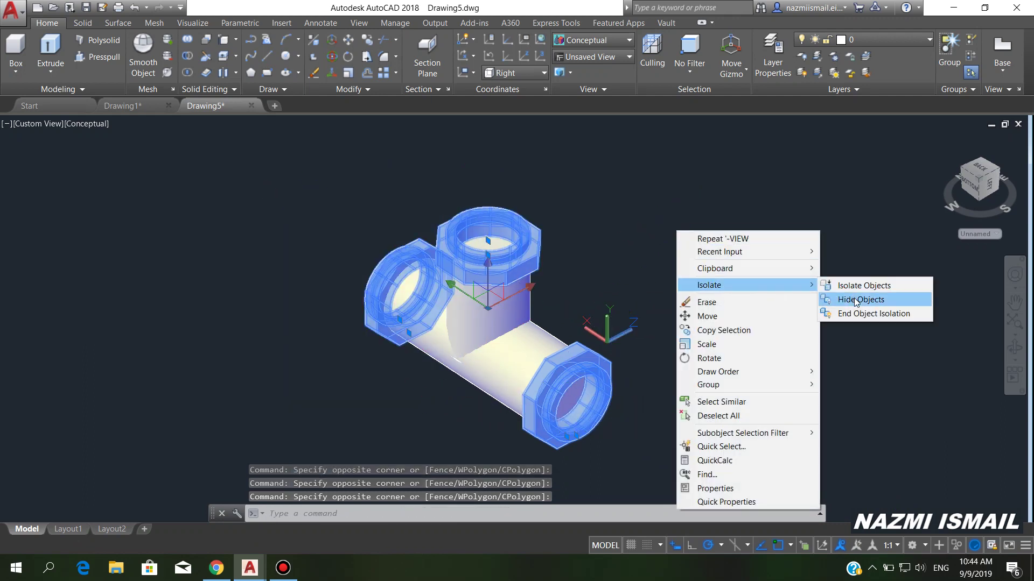
left_click(856, 299)
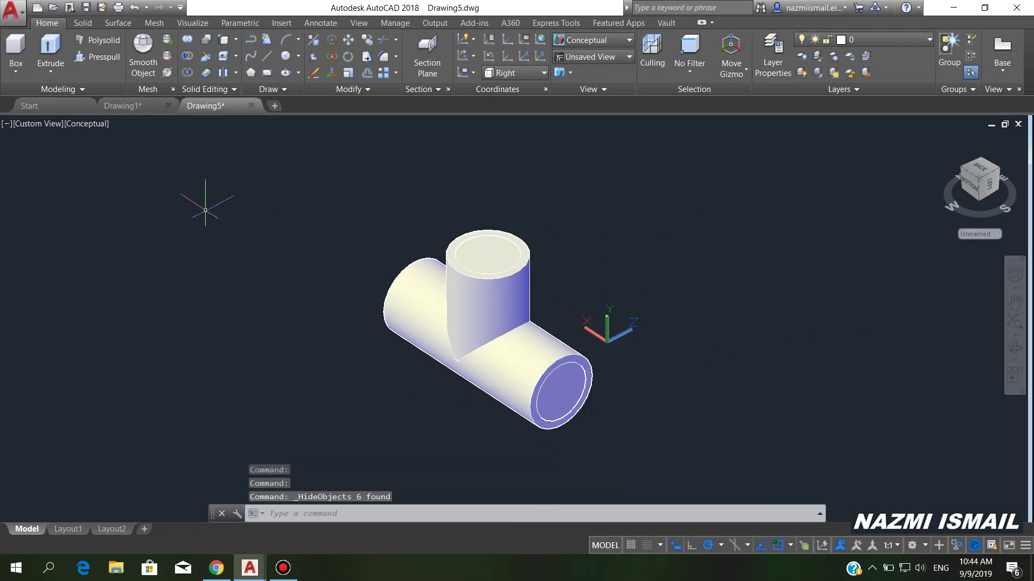
Set the viewport visual style to 2D Wireframe
left_click(92, 125)
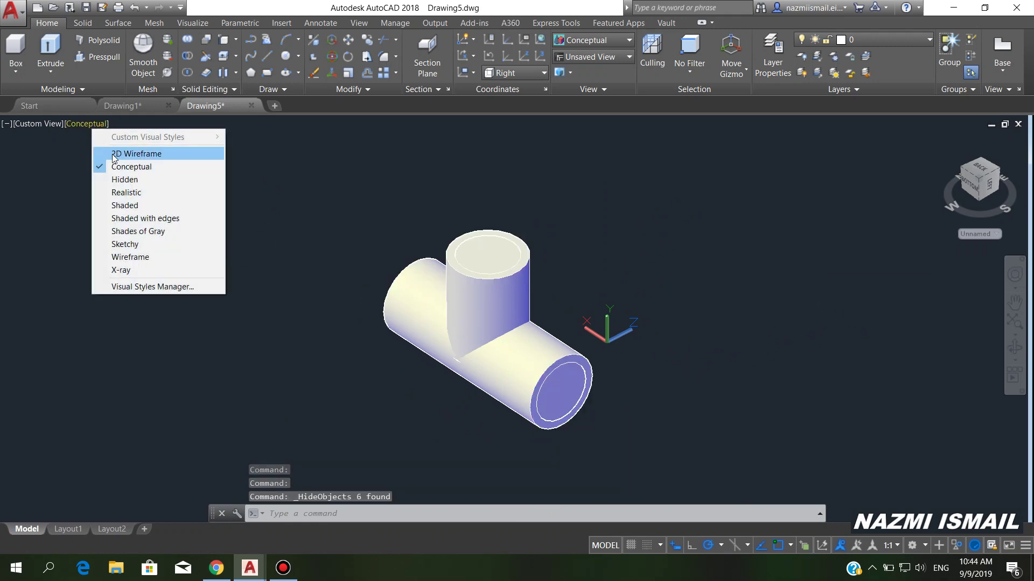
left_click(138, 154)
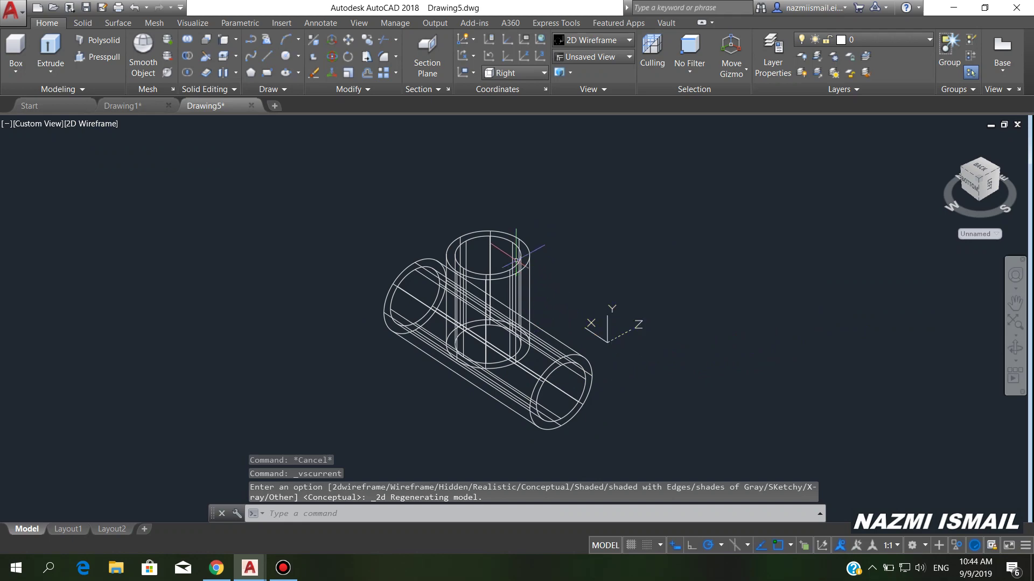
scroll(515, 260, "up", 5)
scroll(462, 224, "down", 3)
Subtract the inner cylinder from the vertical outer cylinder to hollow the branch
scroll(600, 385, "up", 2)
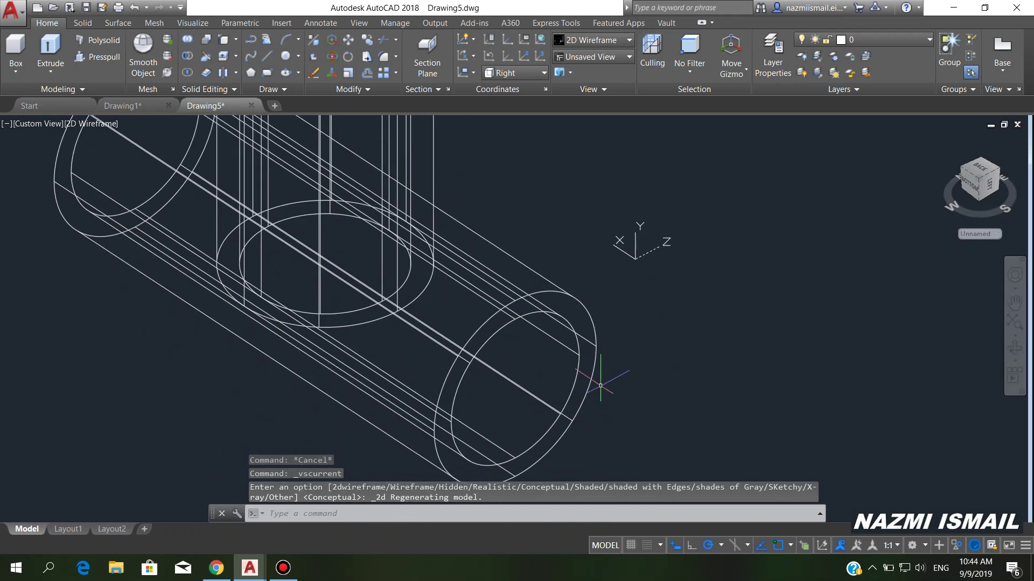
scroll(517, 226, "down", 3)
type("s")
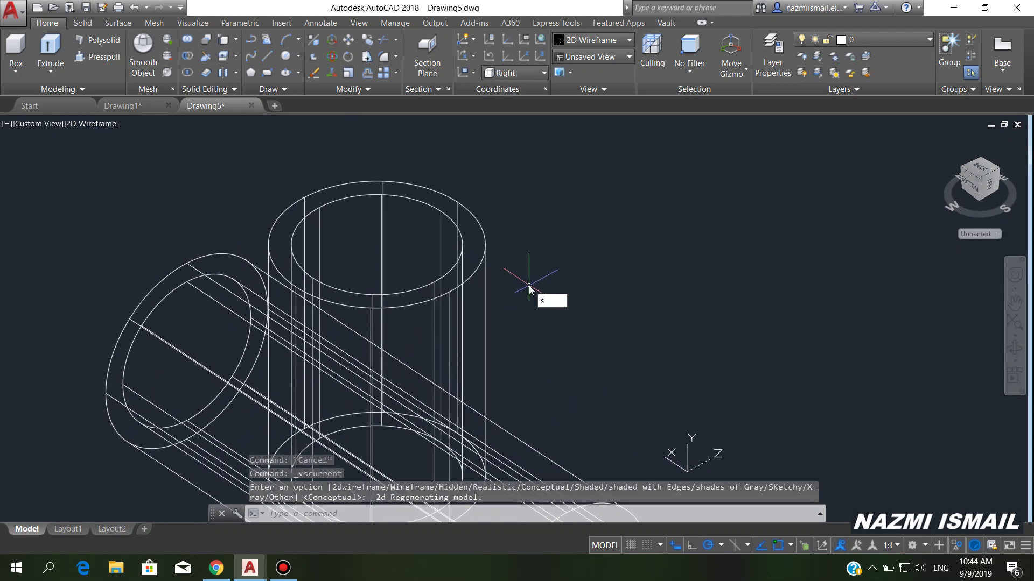
type("u")
key("Return")
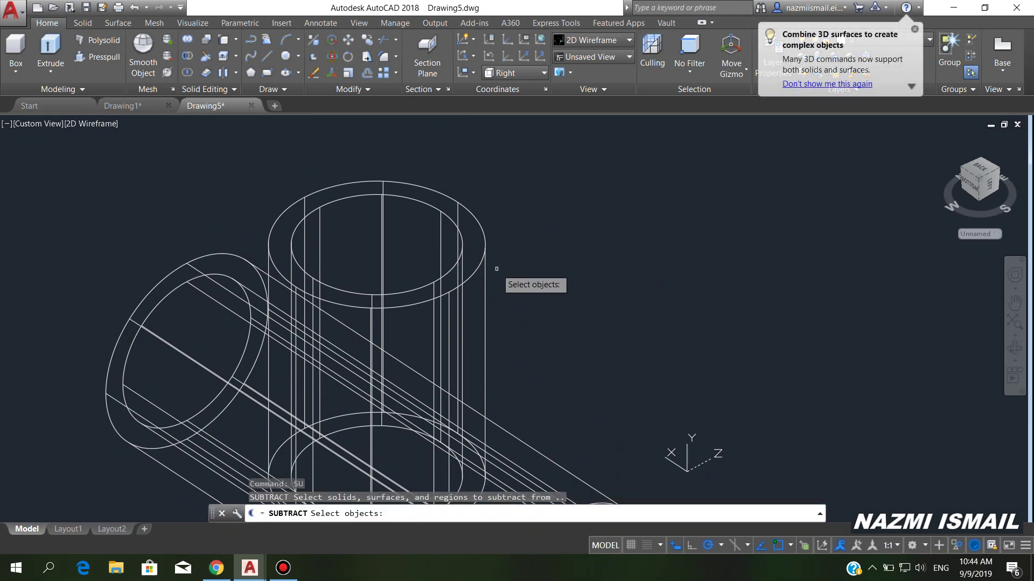
left_click(484, 248)
key("Return")
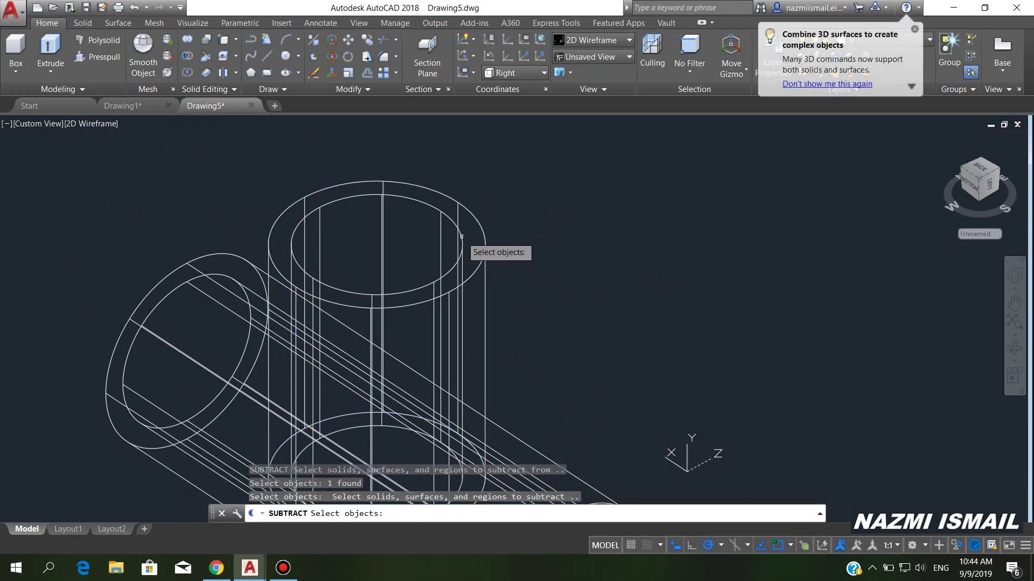
left_click(461, 236)
key("Return")
scroll(461, 236, "down", 3)
scroll(535, 367, "up", 5)
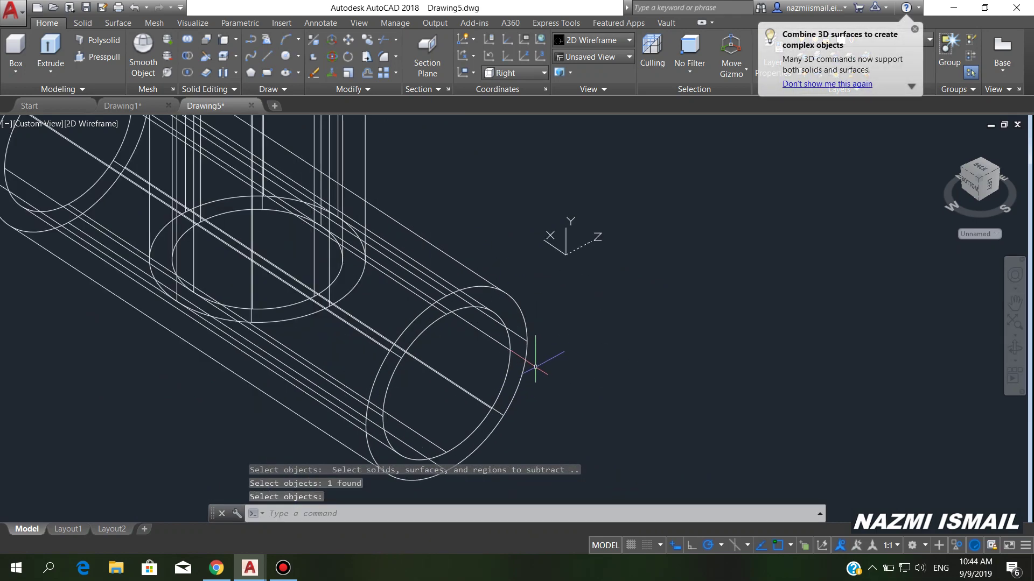
Subtract the inner cylinder from the horizontal outer cylinder to hollow the run
key("Return")
left_click(527, 345)
key("Return")
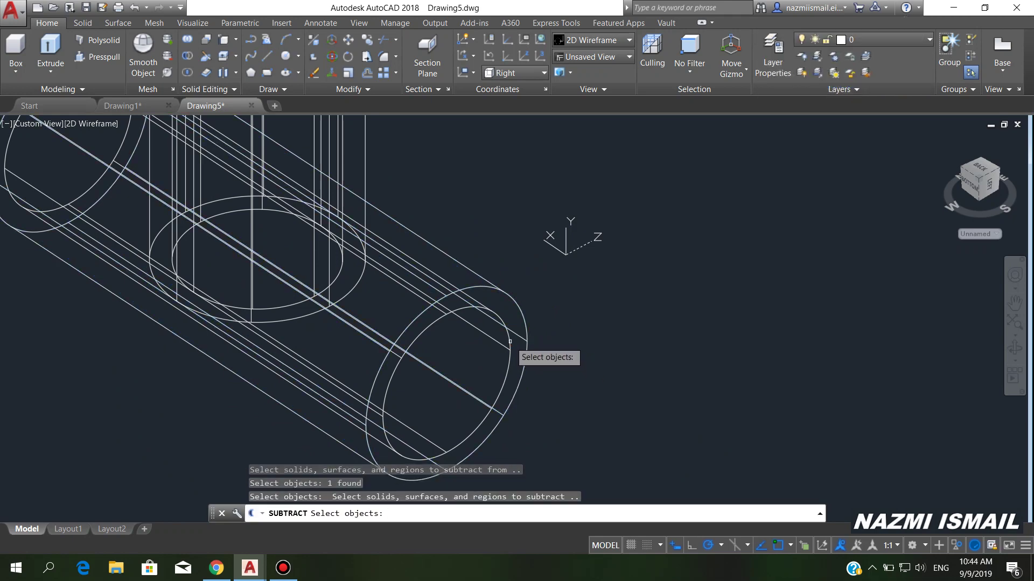
left_click(509, 341)
key("Return")
scroll(513, 391, "down", 4)
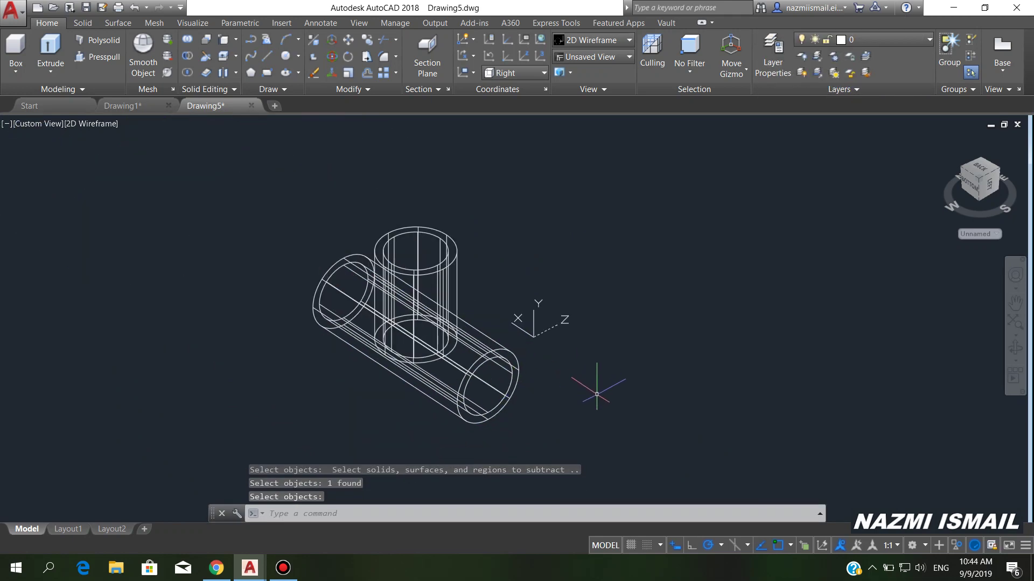
left_click(104, 128)
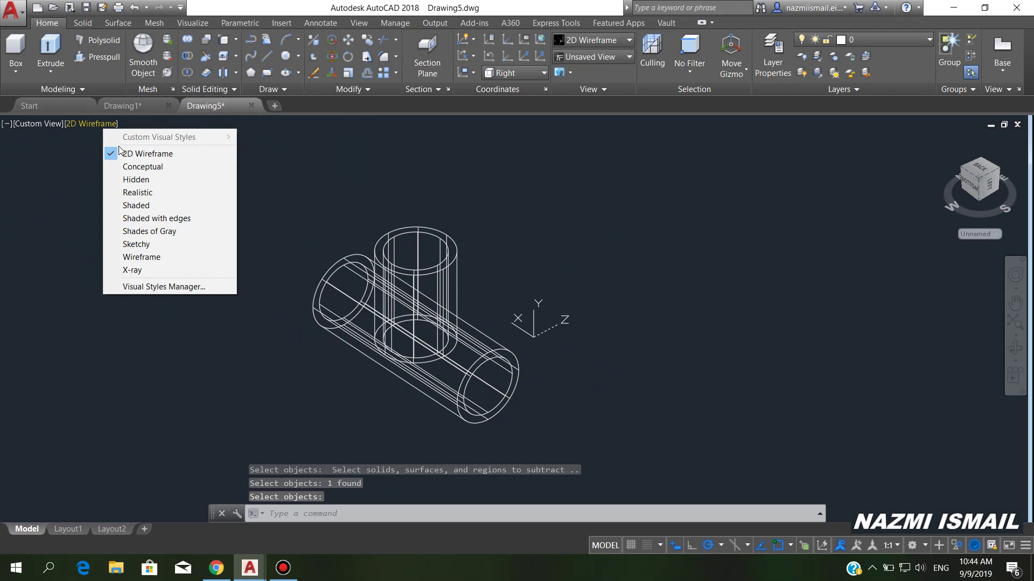
left_click(144, 167)
middle_click_drag(560, 374, 488, 323, "shift")
scroll(407, 347, "up", 3)
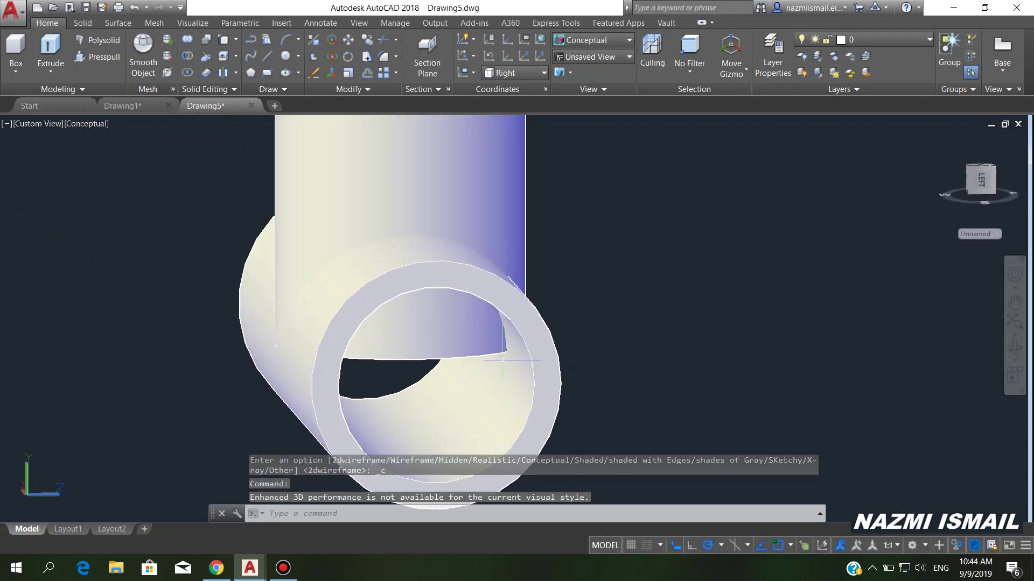
scroll(501, 360, "down", 4)
middle_click_drag(496, 260, 515, 370, "shift")
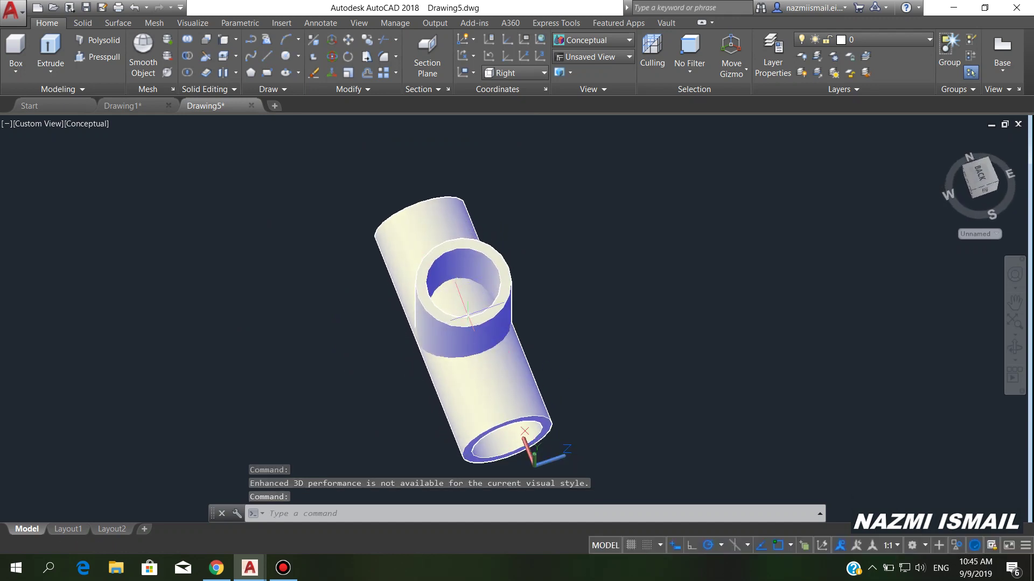
middle_click_drag(466, 312, 590, 342, "shift")
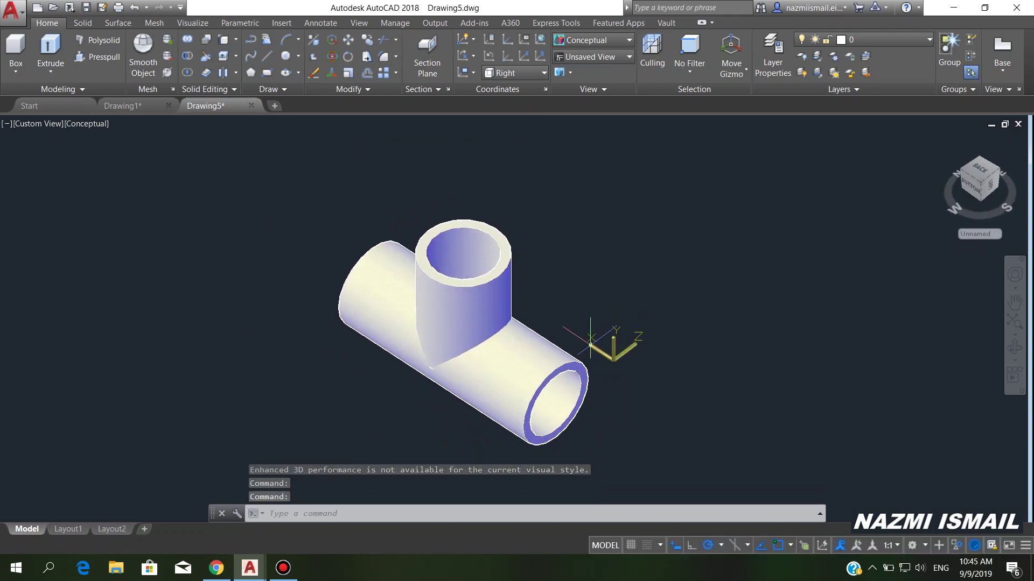
left_click(92, 123)
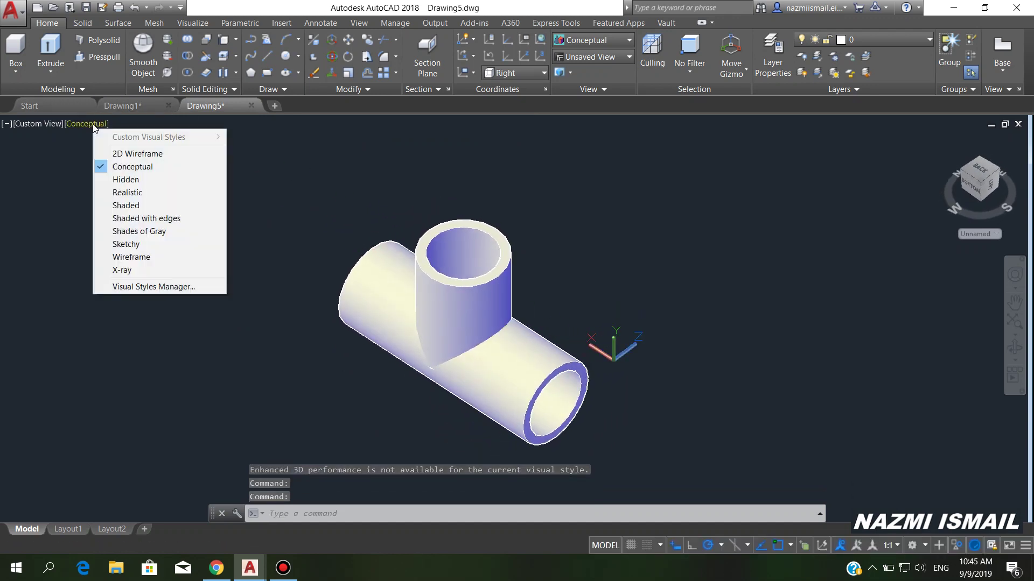
left_click(135, 158)
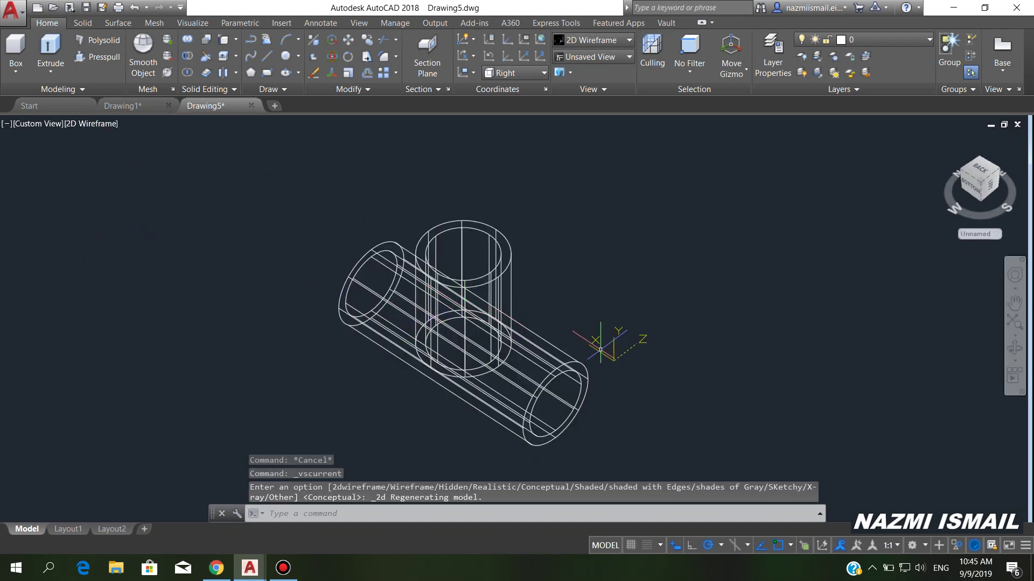
middle_click_drag(600, 350, 406, 262, "shift")
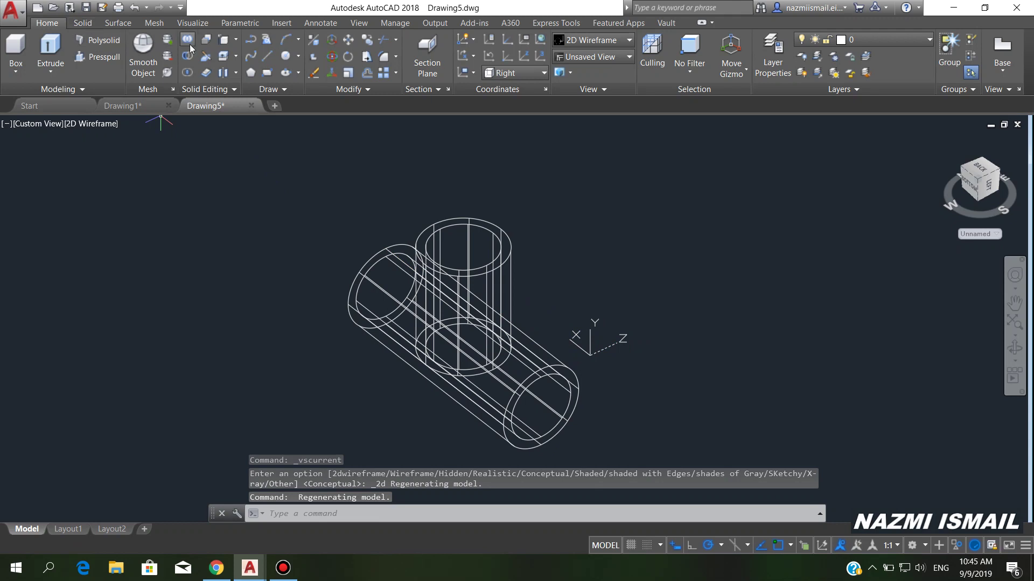
Copy the horizontal pipe's inner end circle edge in place with Copy Edges
left_click(236, 40)
left_click(262, 139)
scroll(590, 434, "up", 4)
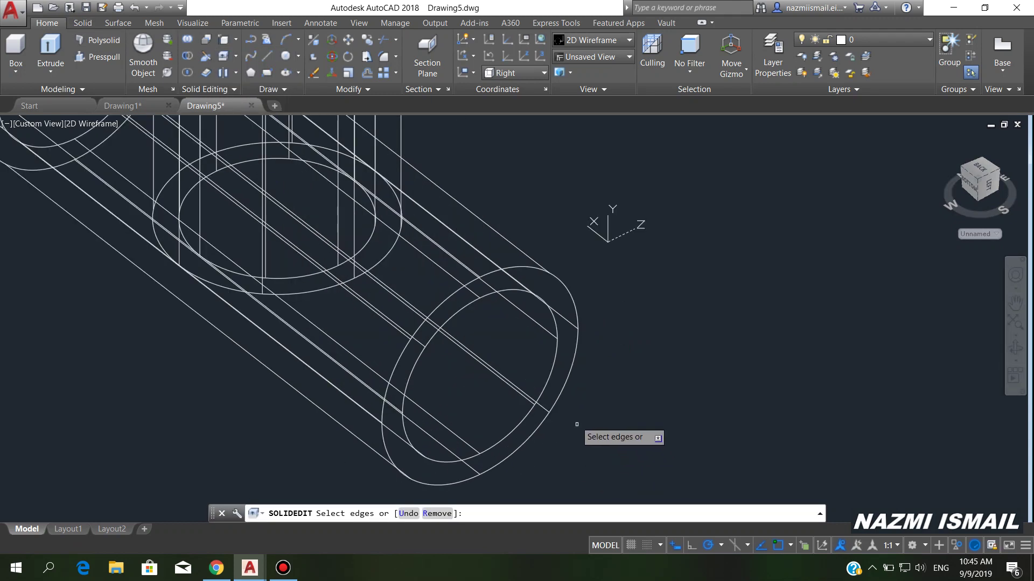
left_click(553, 367)
key("Return")
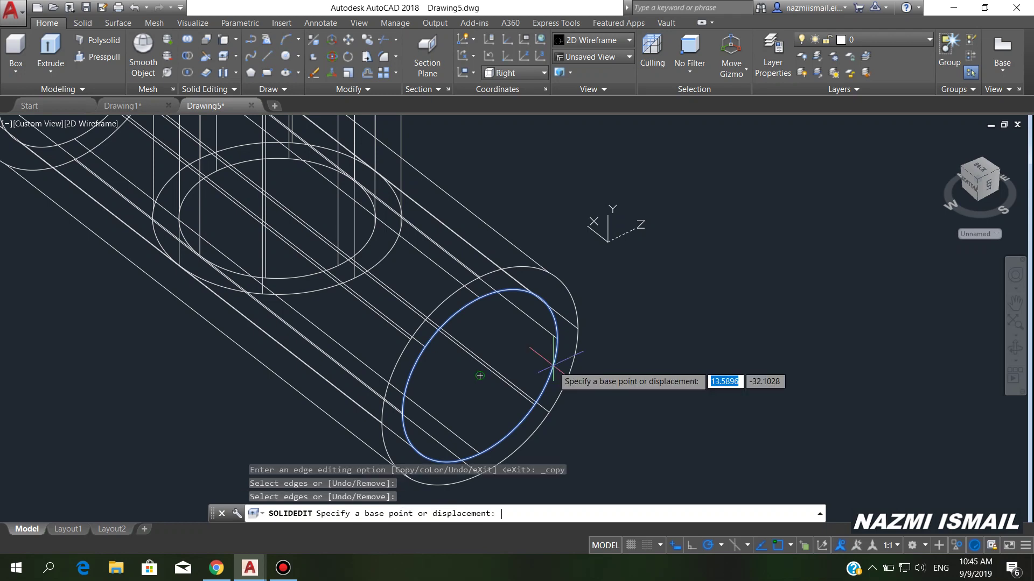
left_click(553, 366)
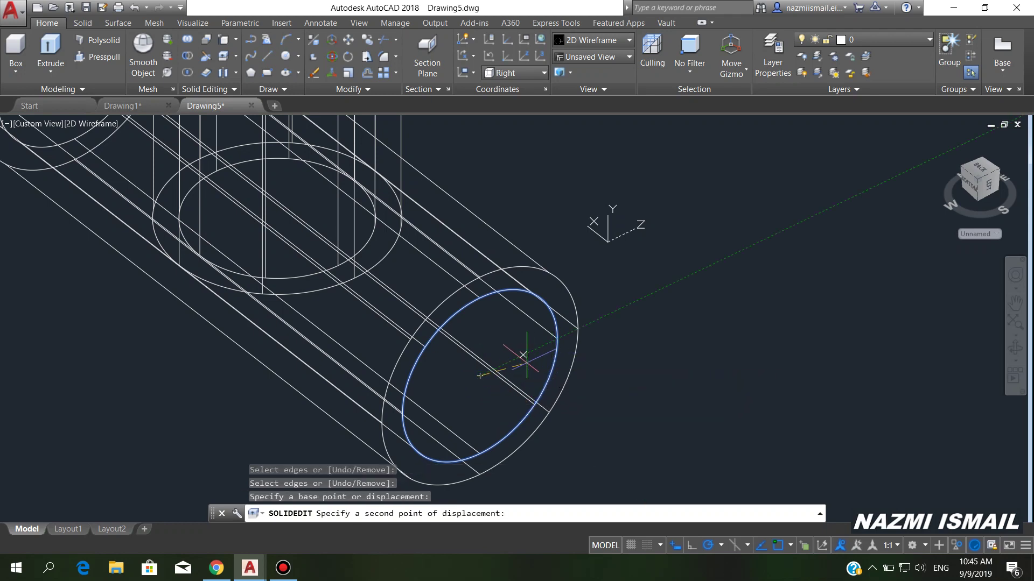
left_click(479, 376)
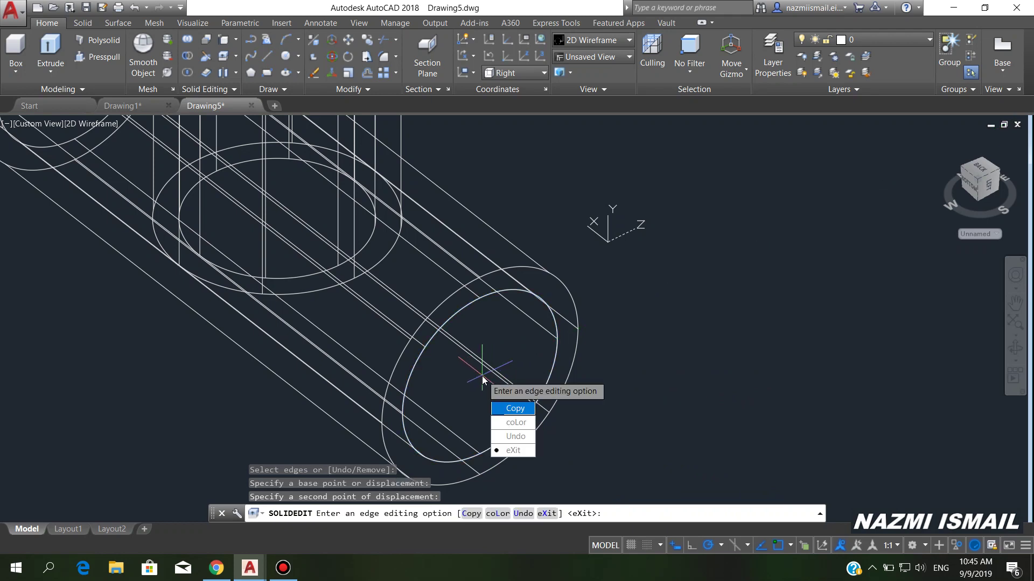
key("Return")
key("Return")
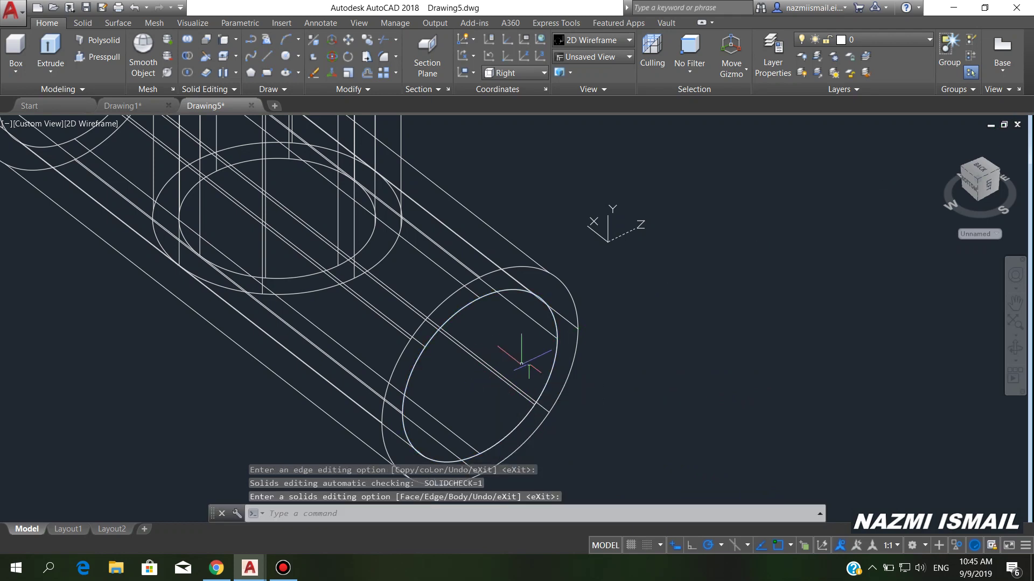
Cancel the leftover command and show the Surface tab tools
key("Escape")
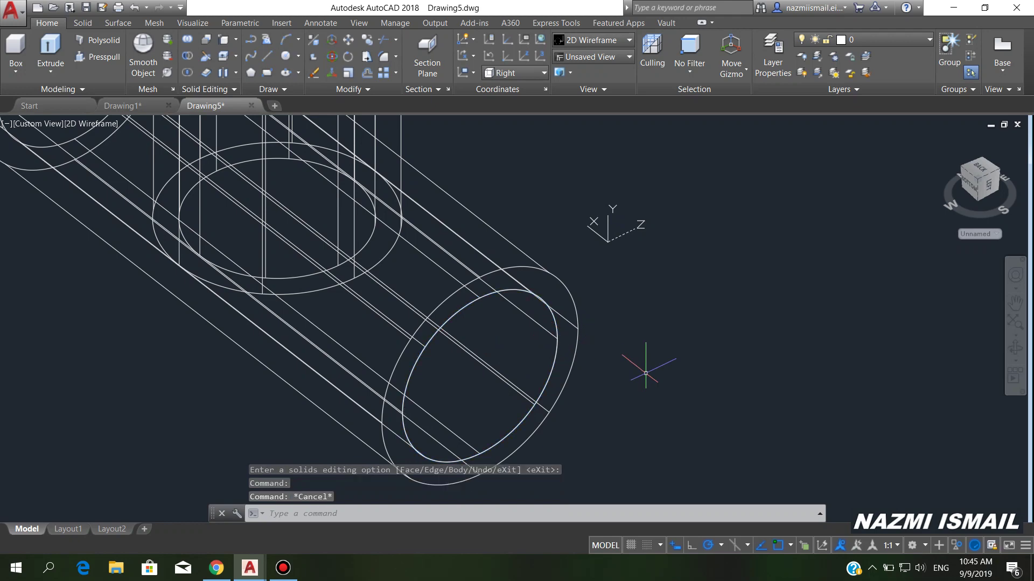
scroll(643, 363, "down", 5)
scroll(668, 368, "up", 3)
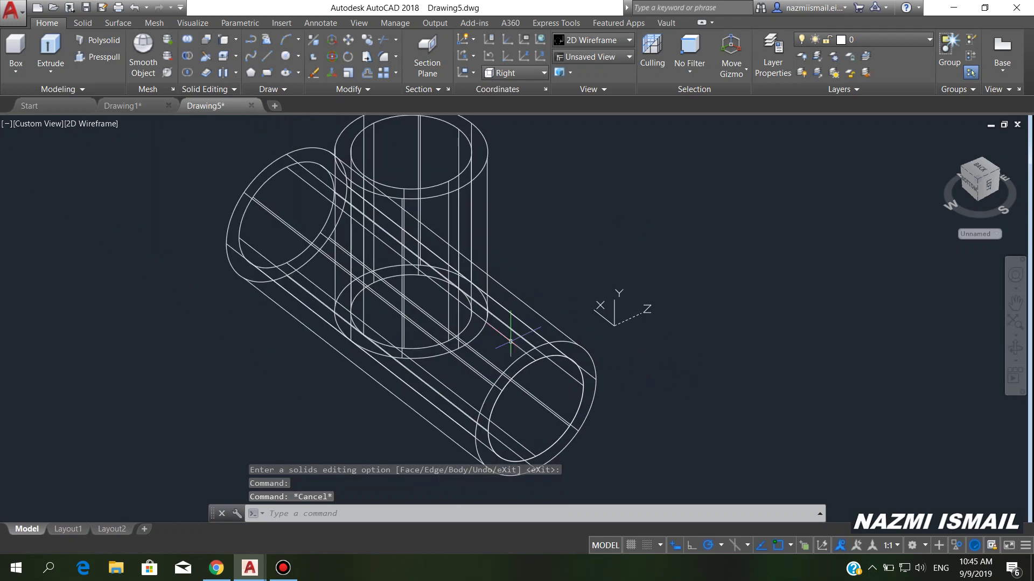
left_click(117, 23)
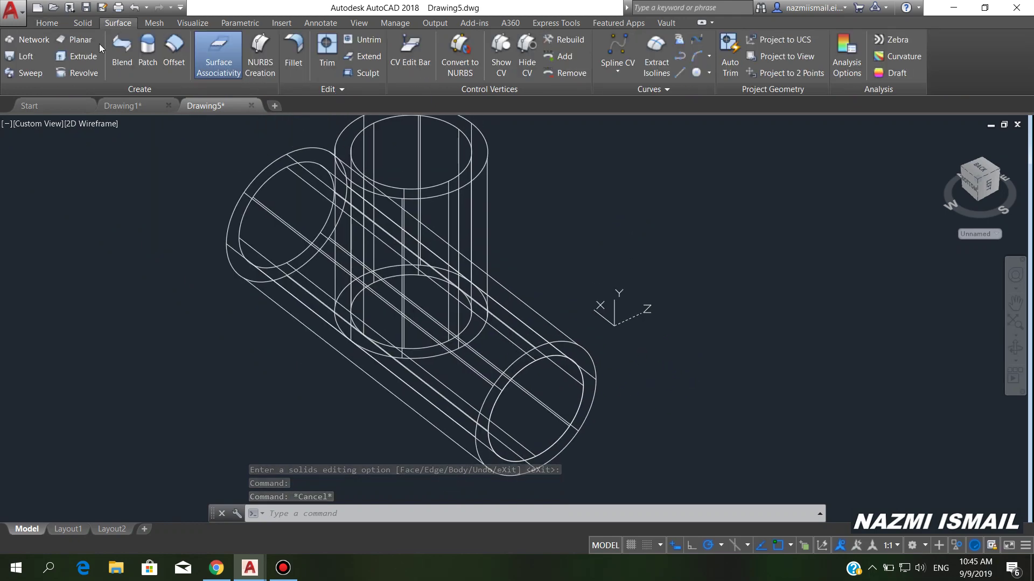
Abandon a first extrude attempt and turn on Selection Cycling in the status bar
left_click(85, 56)
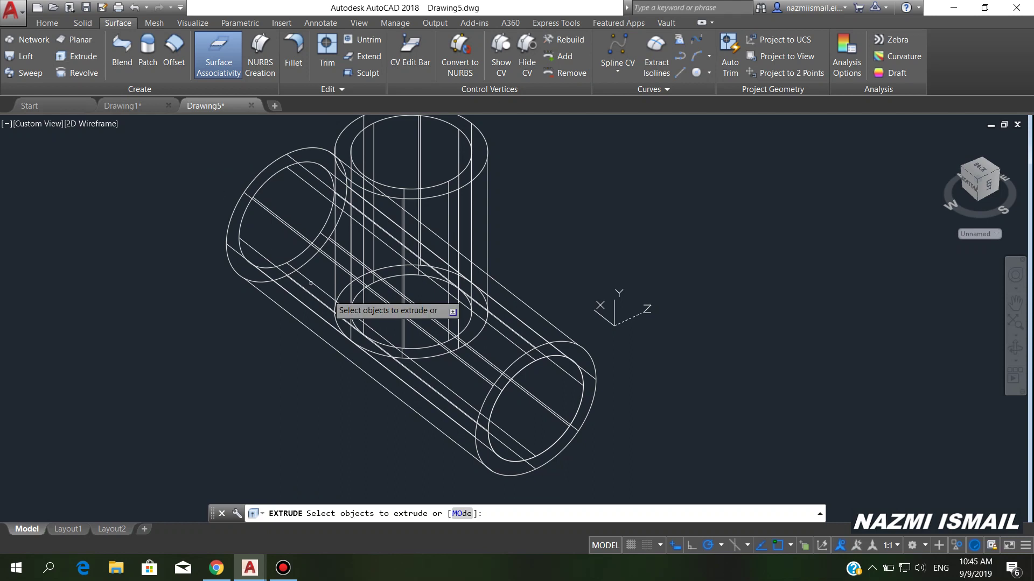
left_click(582, 375)
key("Escape")
key("Escape")
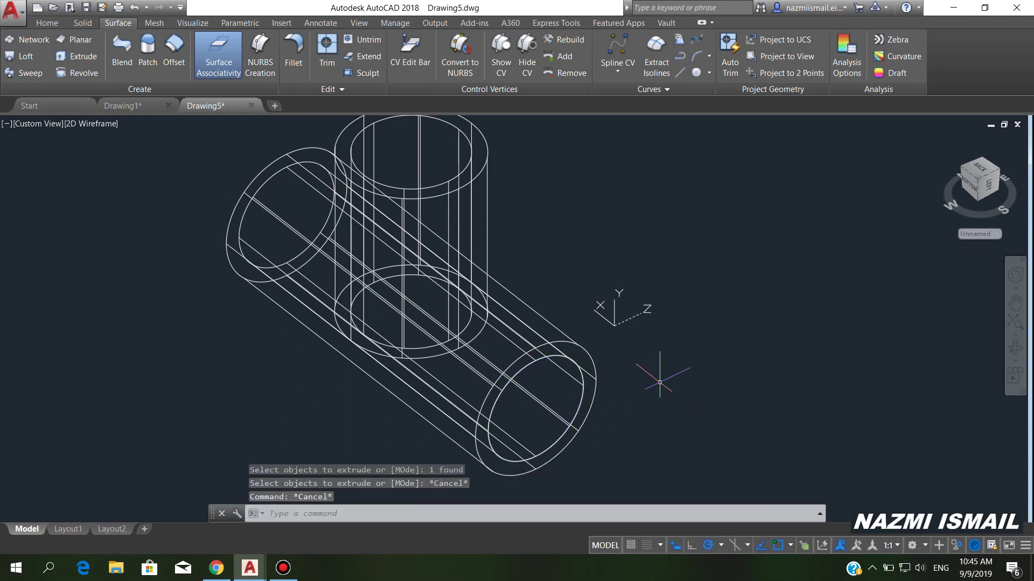
left_click(804, 546)
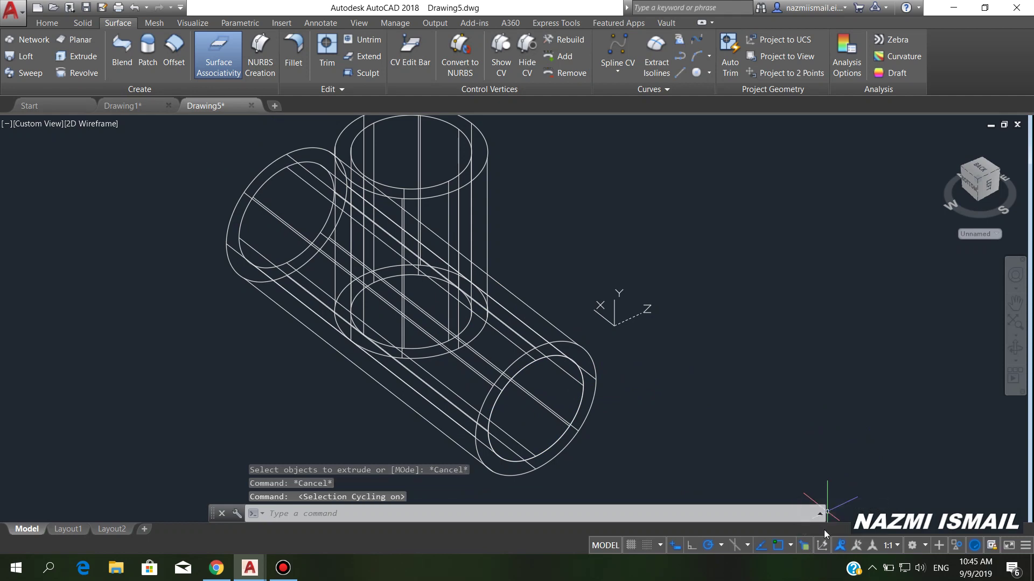
left_click(1025, 546)
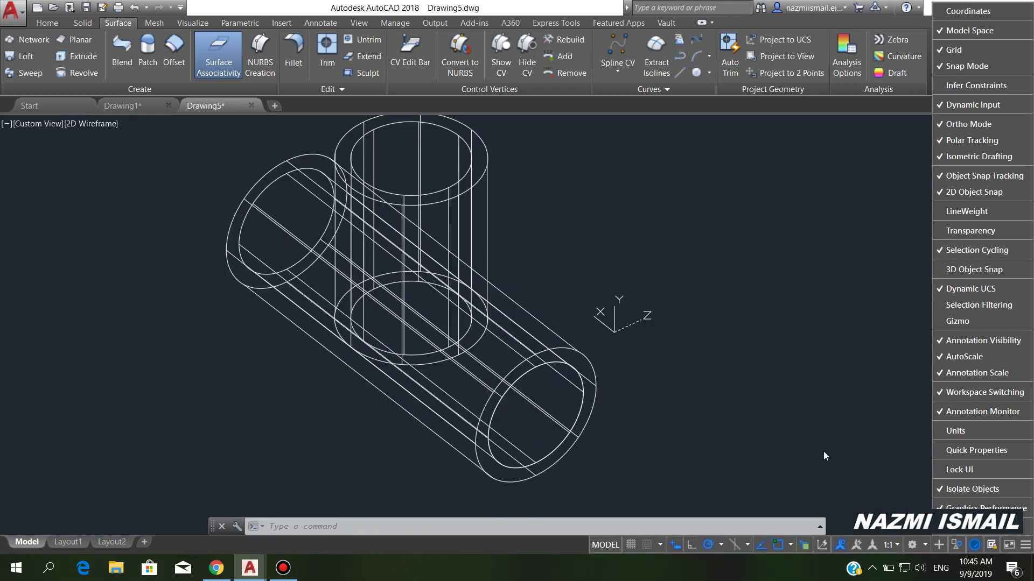
left_click(824, 453)
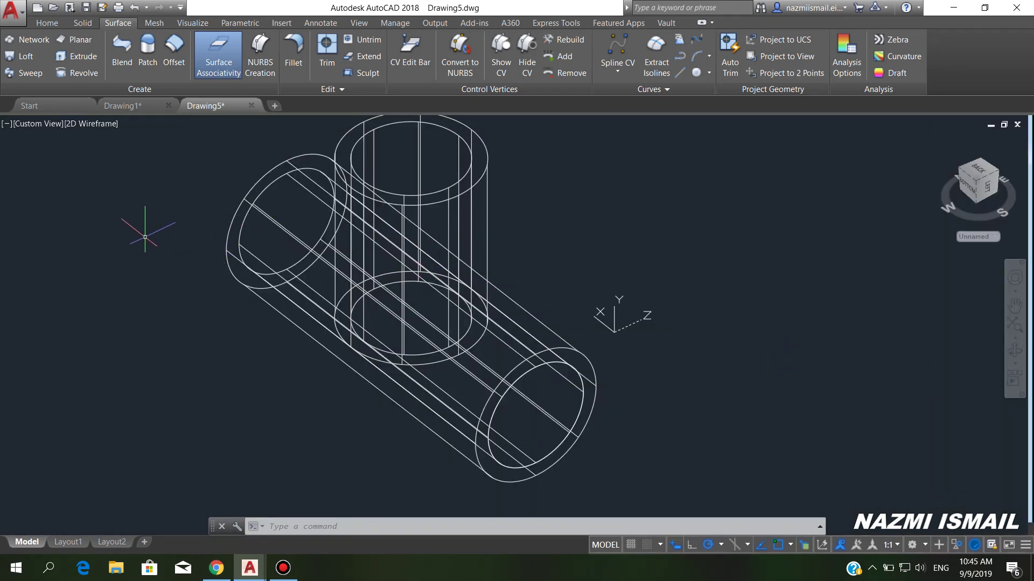
Extrude the copied circle, chosen from the cycling list, as a surface along the horizontal pipe
left_click(82, 56)
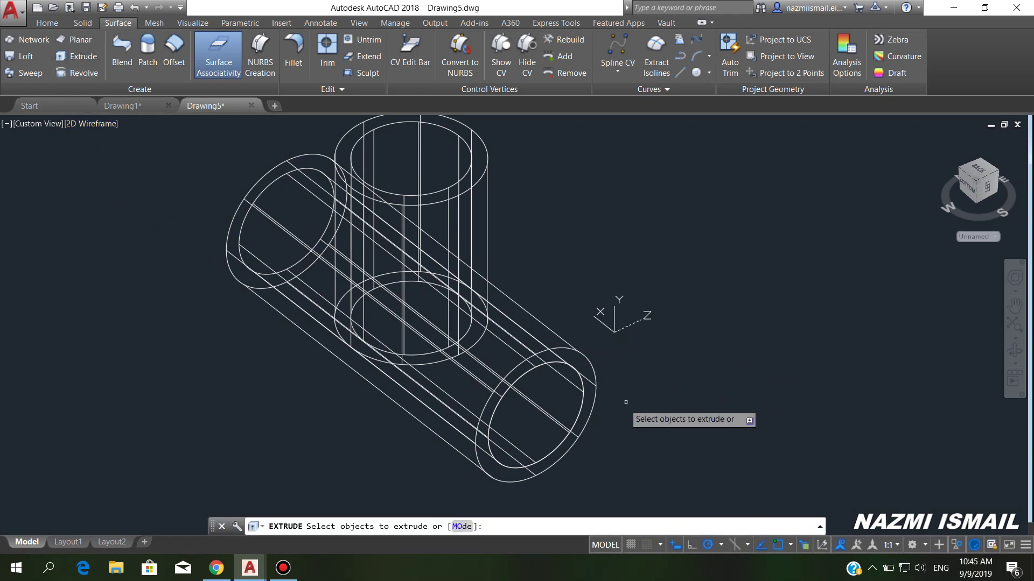
left_click(590, 384)
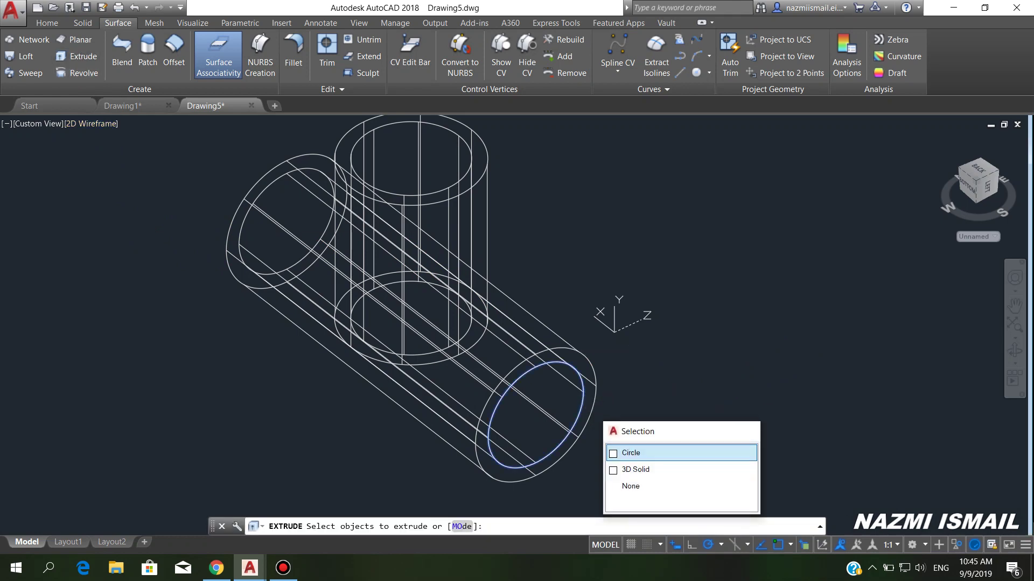
left_click(635, 453)
key("Return")
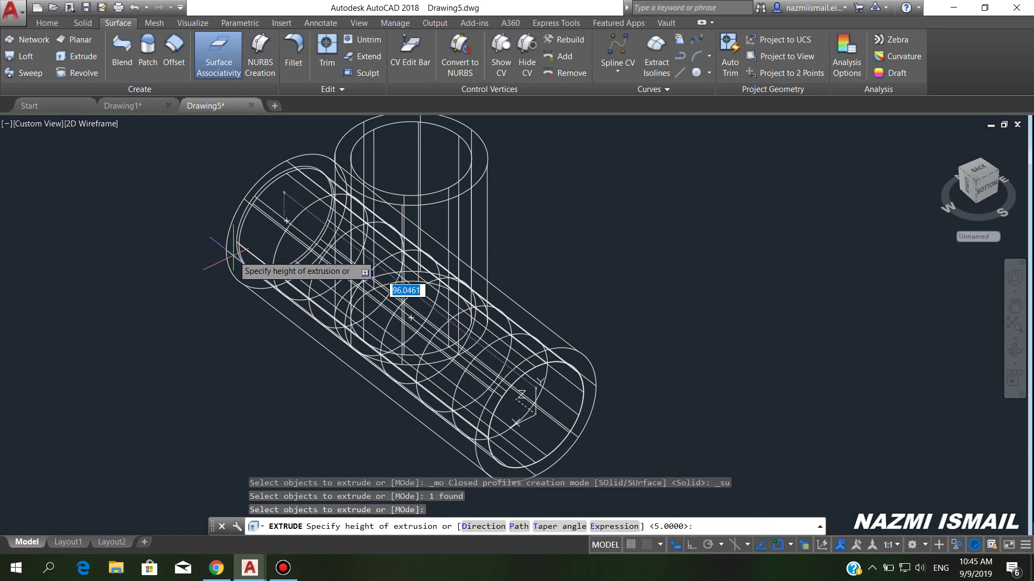
scroll(404, 291, "down", 2)
left_click(358, 370)
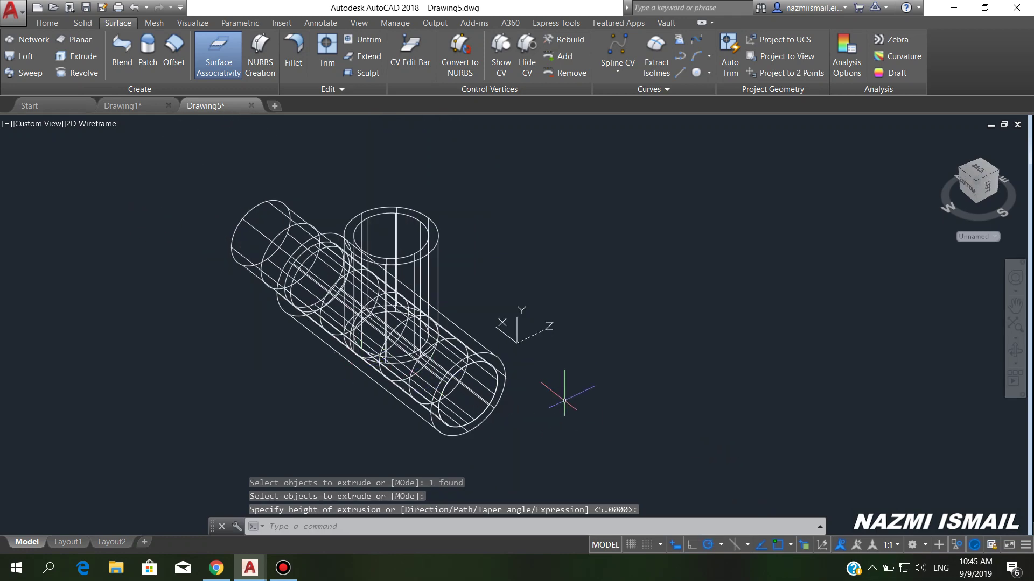
Slice the vertical cylinder with the horizontal pipe surface, keeping both sides
type("sl")
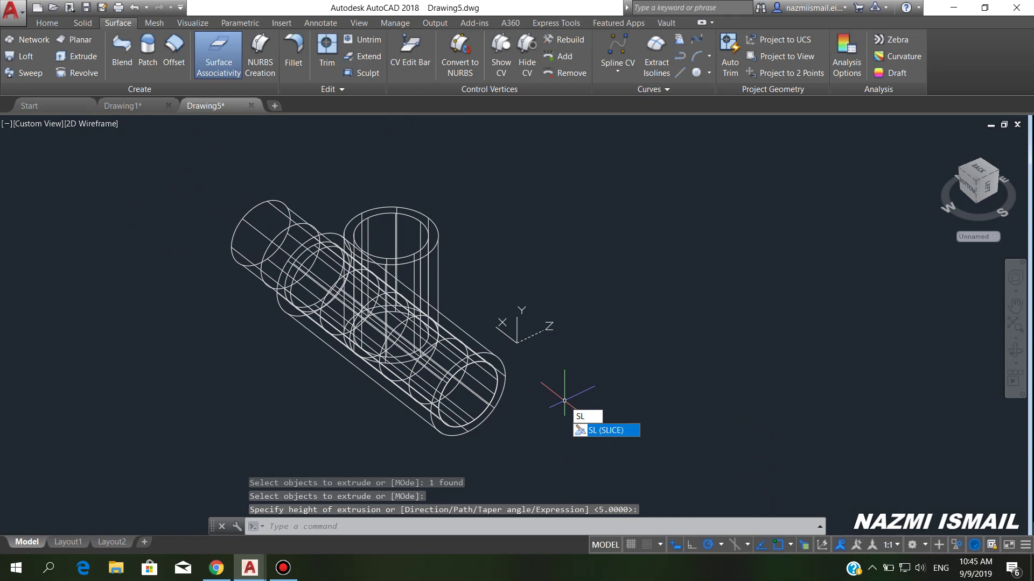
key("Return")
left_click(438, 241)
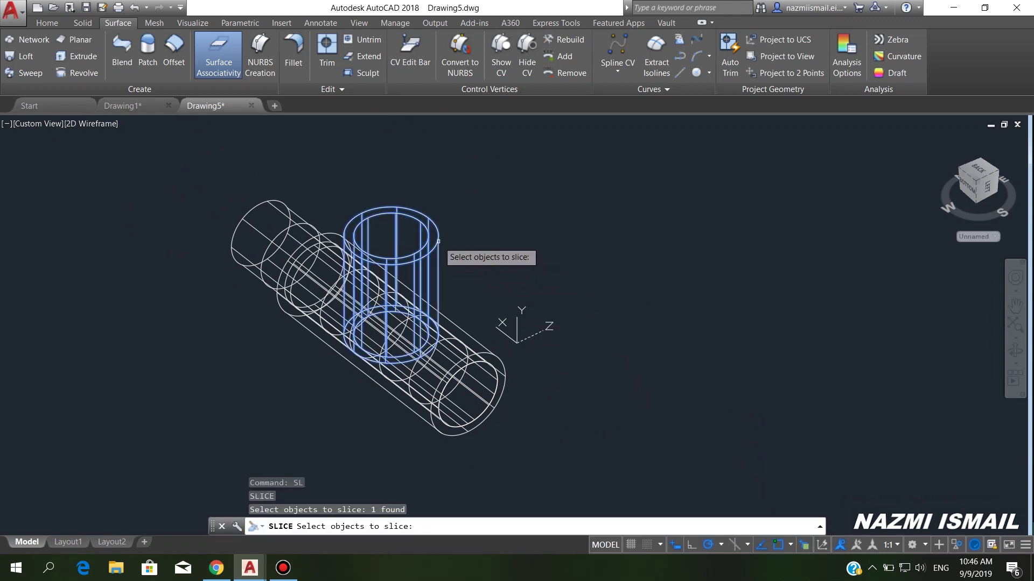
key("Return")
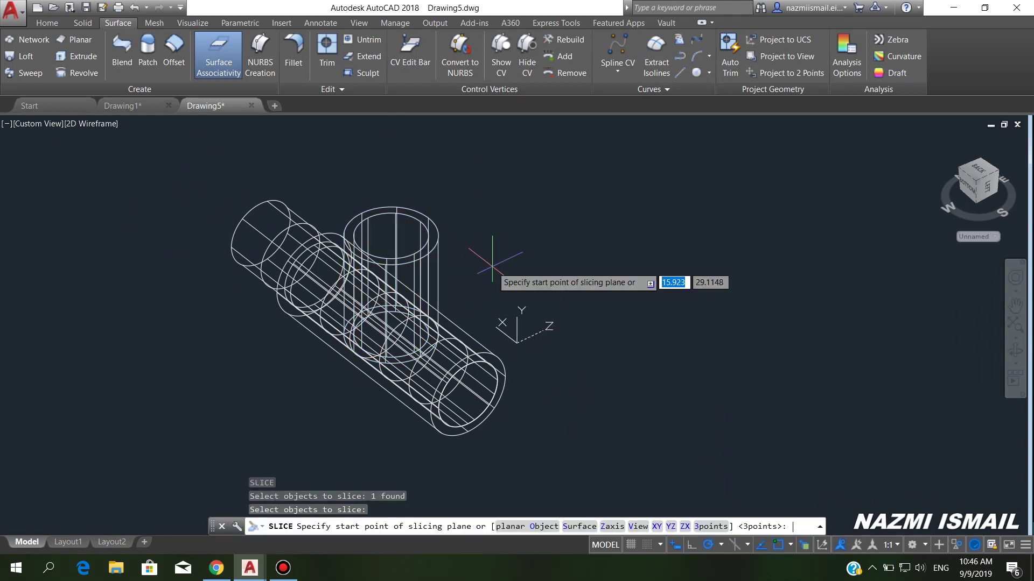
left_click(586, 526)
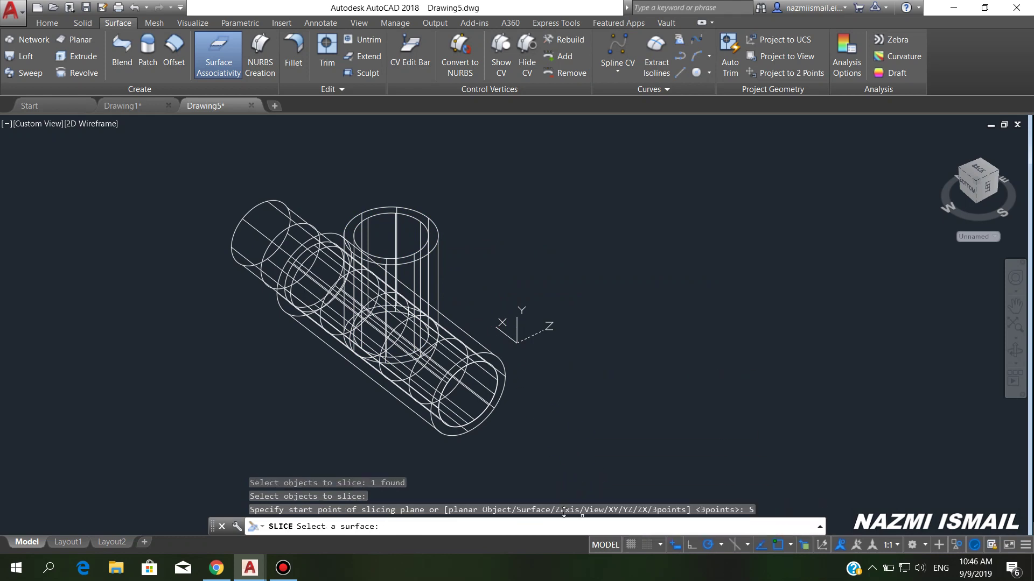
left_click(277, 203)
key("Return")
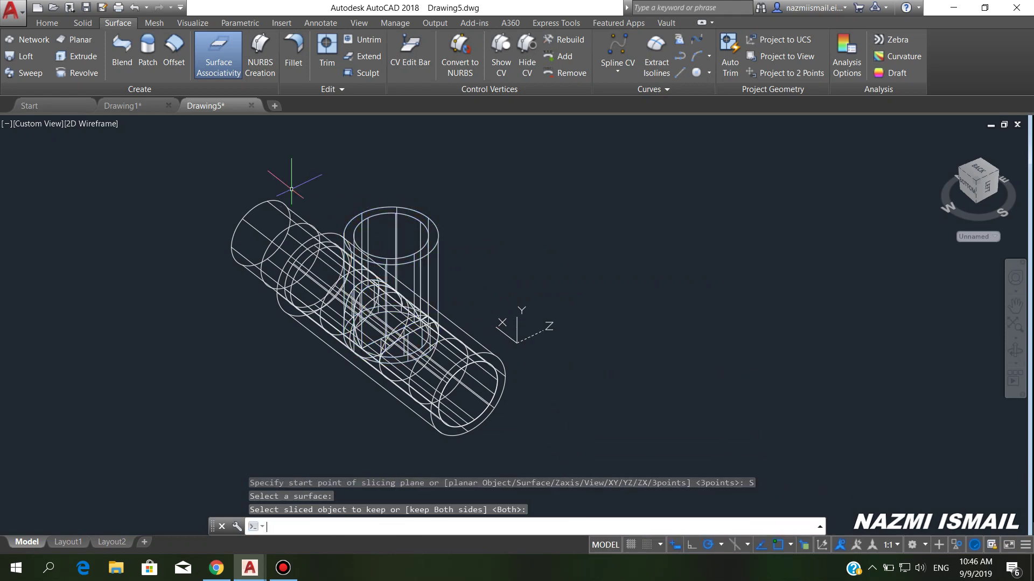
Delete the leftover cylinder piece and half-dome piece, then inspect the cut
left_click(213, 186)
left_click(186, 214)
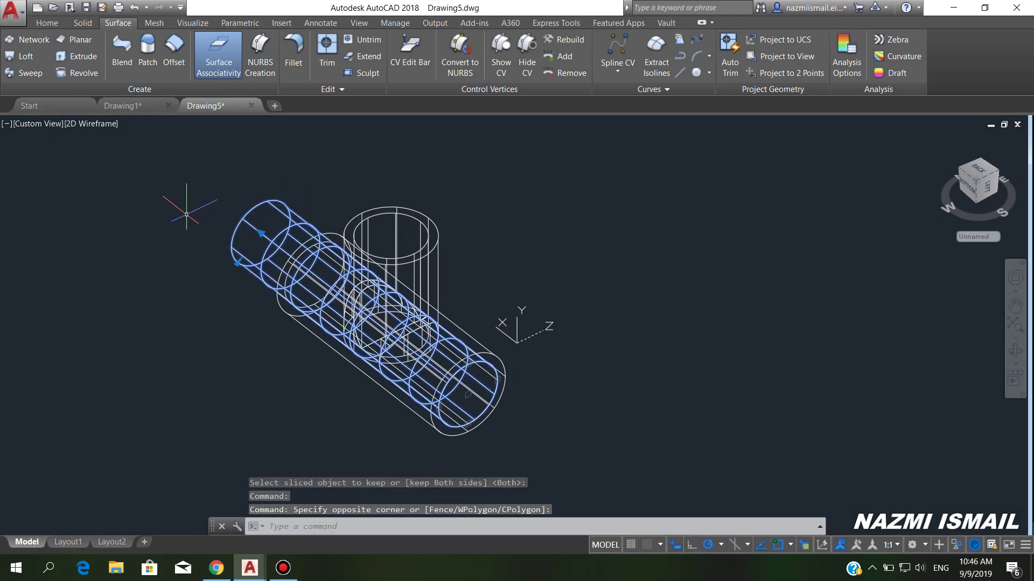
key("Delete")
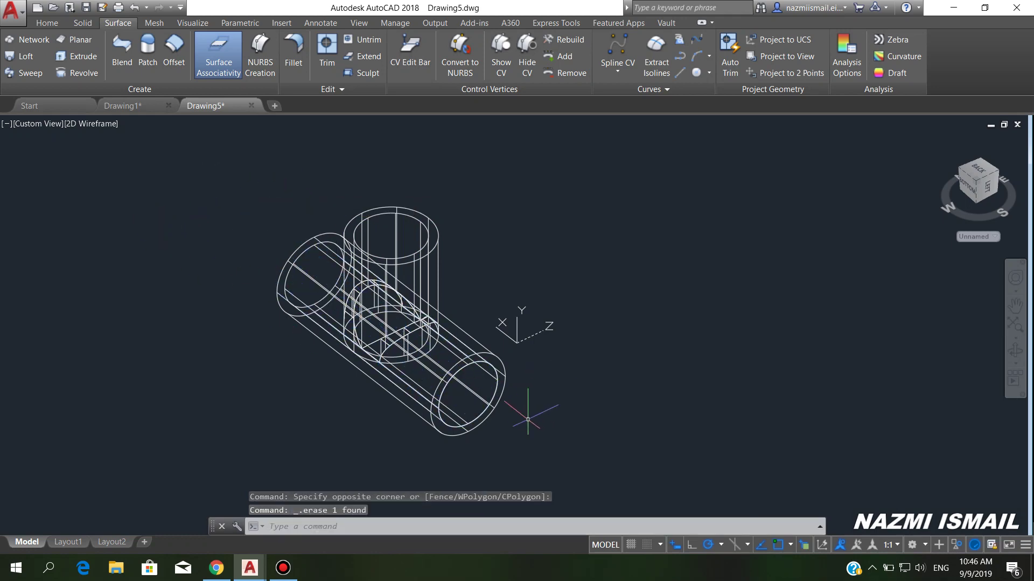
middle_click_drag(528, 419, 417, 353, "shift")
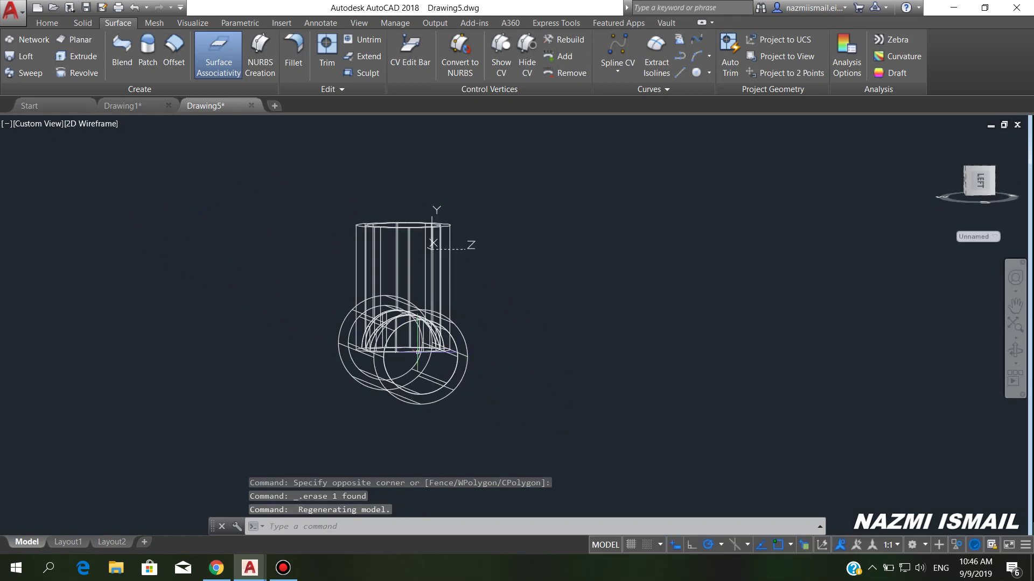
left_click(417, 352)
key("Delete")
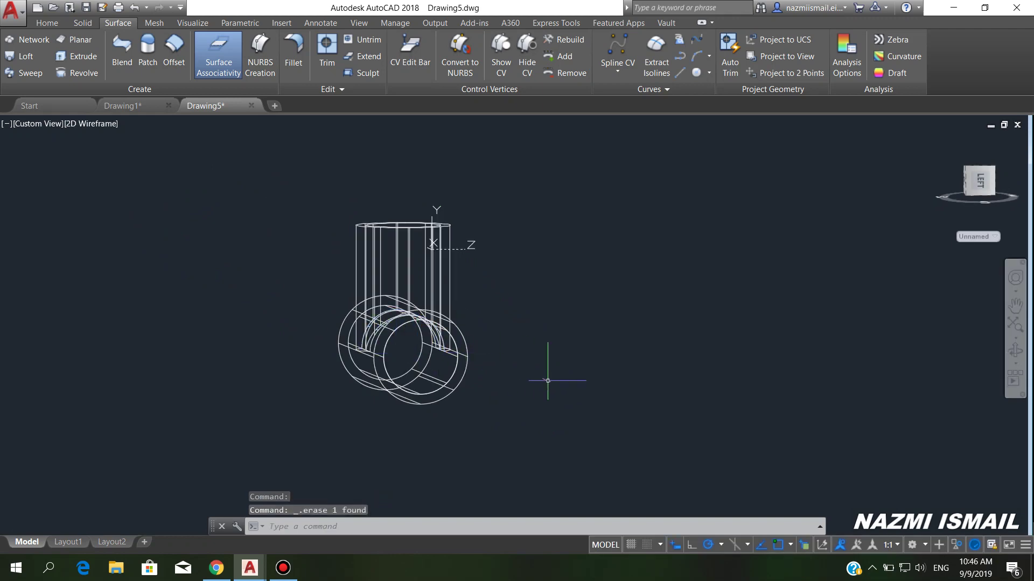
middle_click_drag(533, 394, 403, 311, "shift")
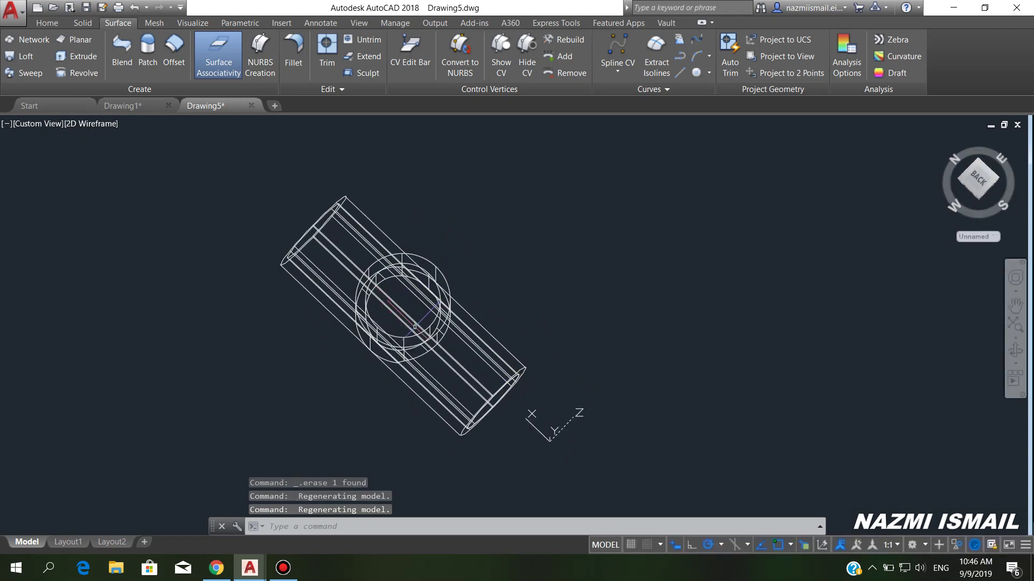
middle_click_drag(558, 385, 554, 318, "shift")
scroll(416, 258, "up", 4)
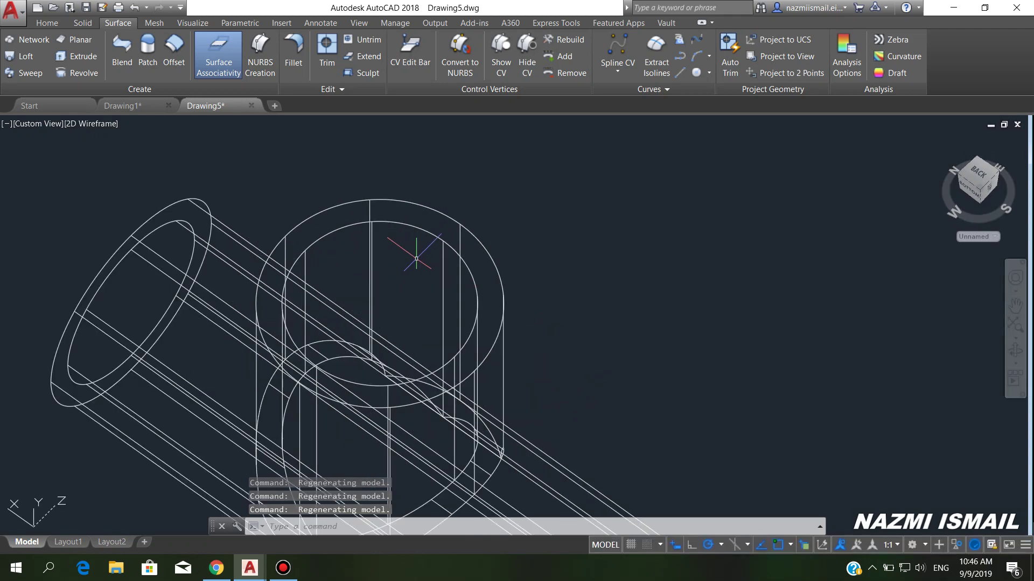
Copy the vertical branch's inner top circle edge in place with Copy Edges
left_click(47, 23)
left_click(237, 40)
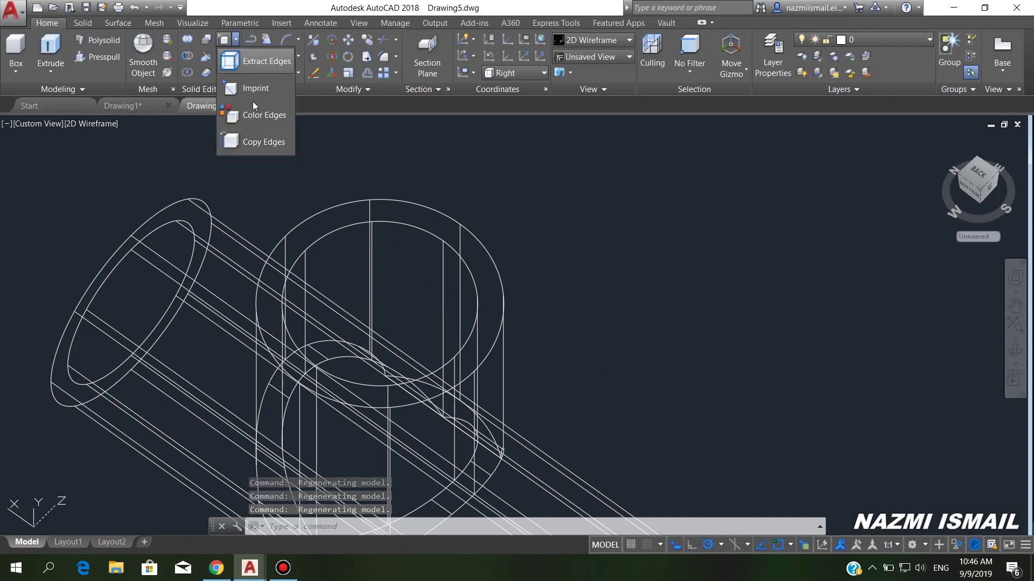
left_click(257, 141)
left_click(400, 223)
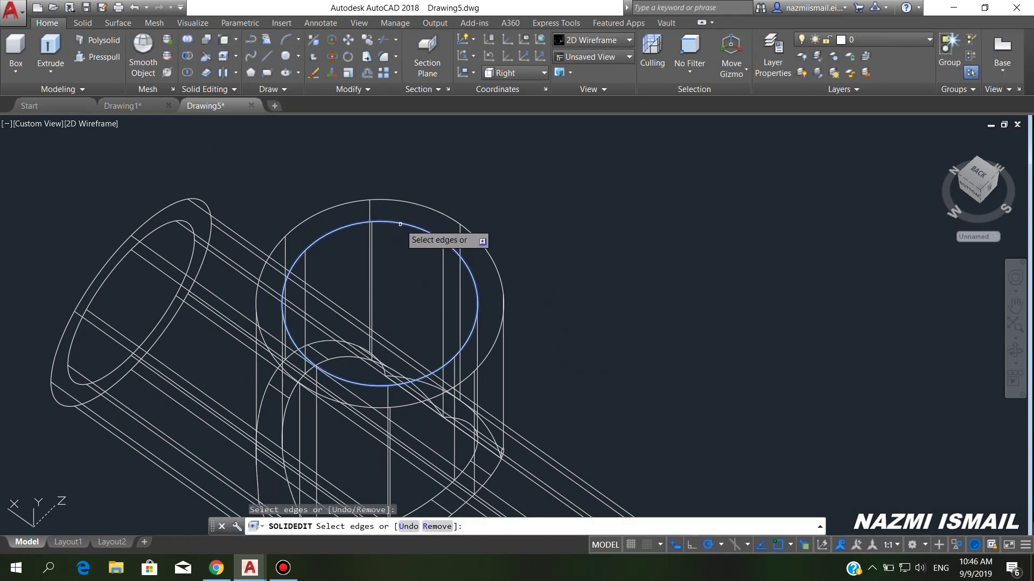
key("Return")
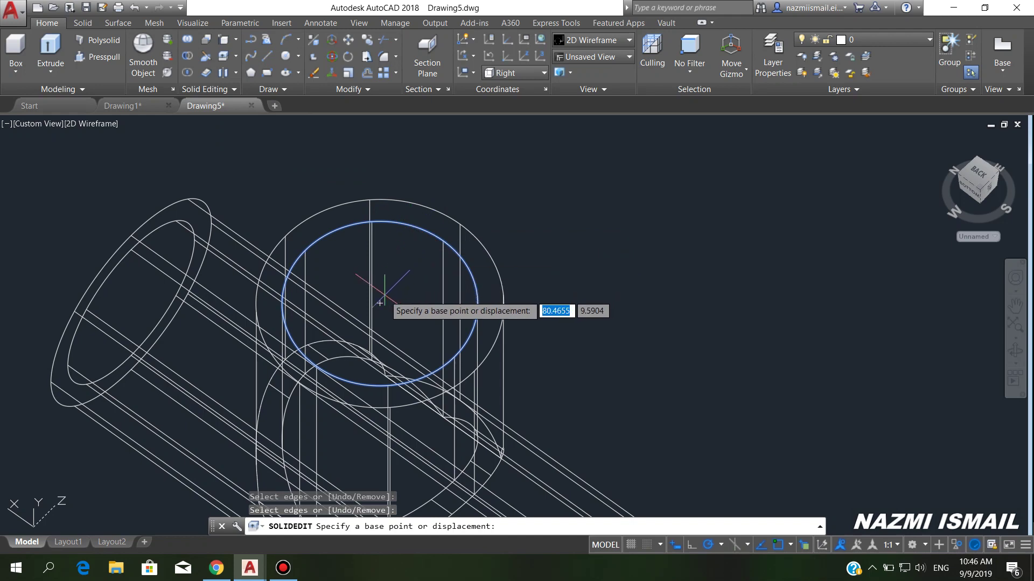
left_click(379, 303)
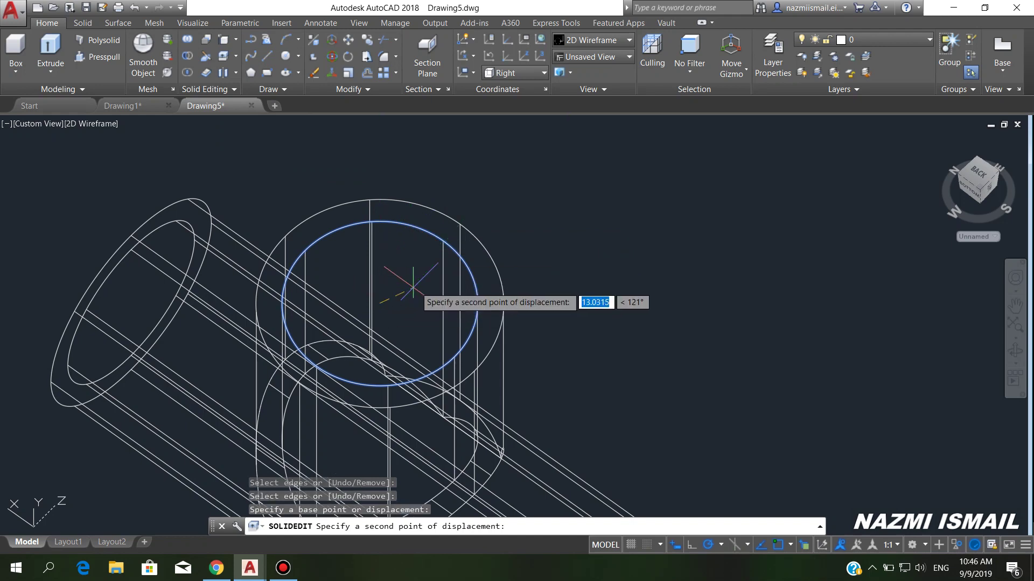
left_click(381, 304)
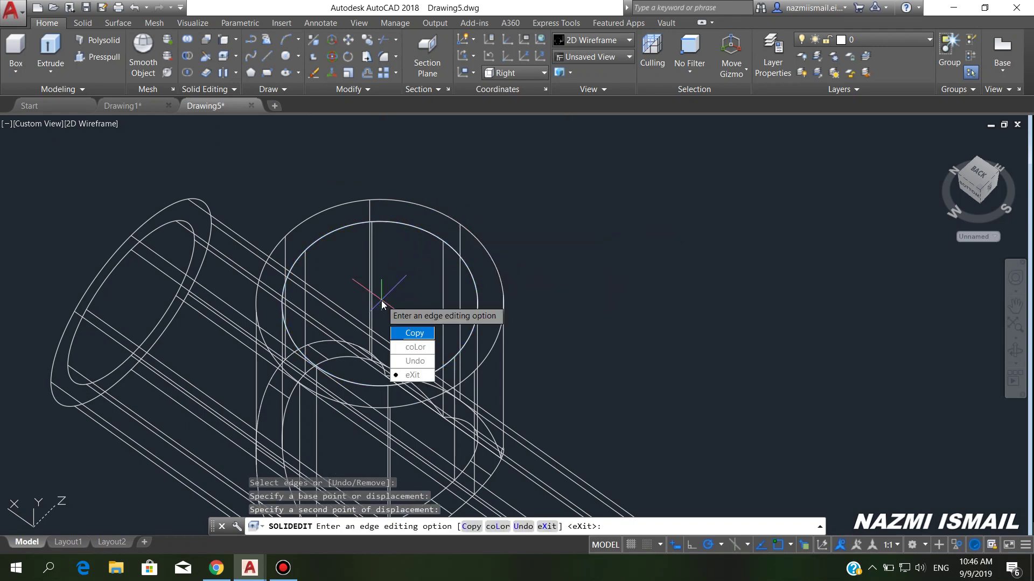
key("Return")
key("Return")
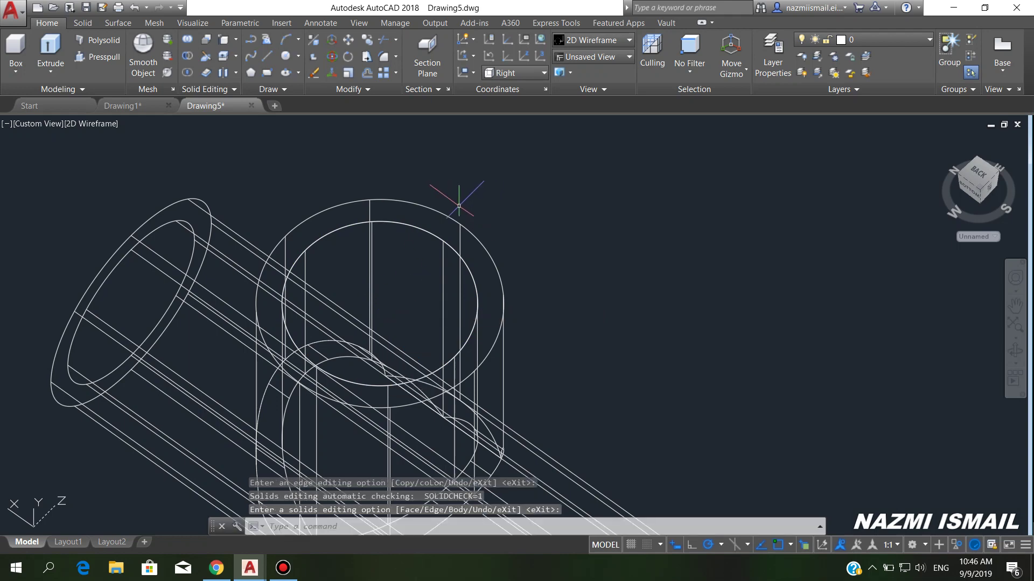
left_click(428, 232)
Extrude the copied top bore circle as a surface down through the horizontal pipe
scroll(462, 236, "down", 2)
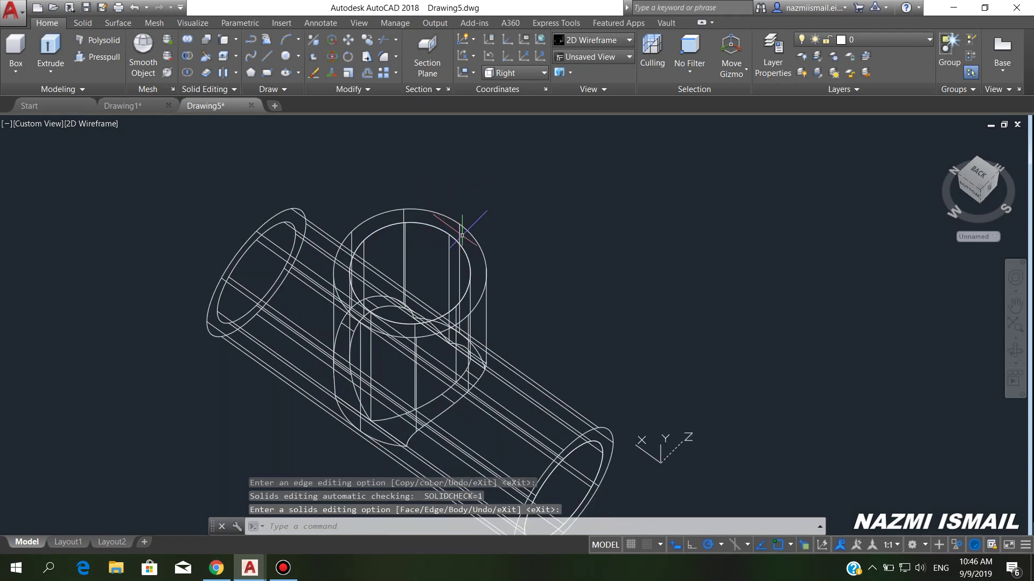
middle_click_drag(595, 288, 603, 228)
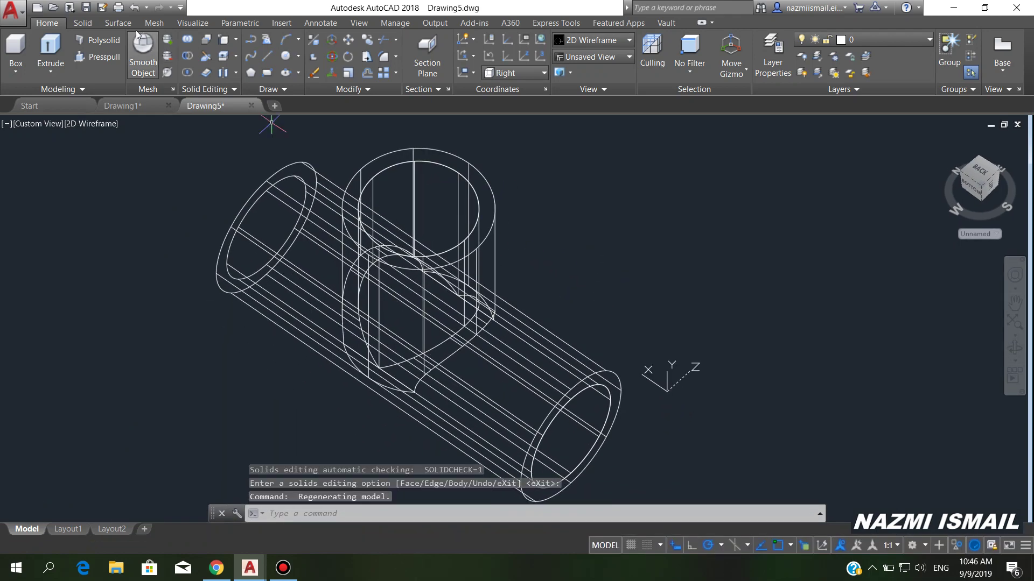
left_click(124, 23)
left_click(79, 54)
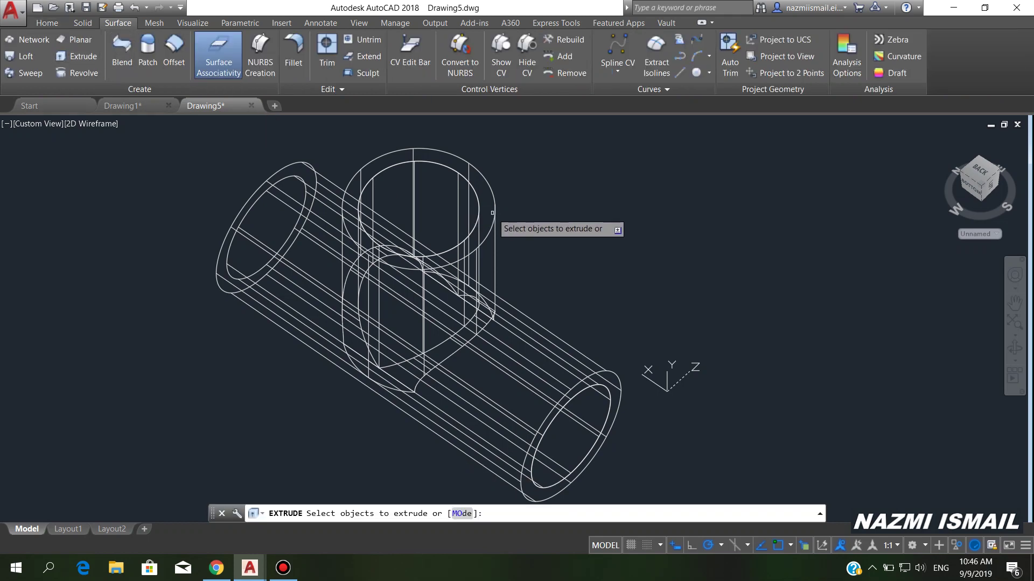
left_click(449, 159)
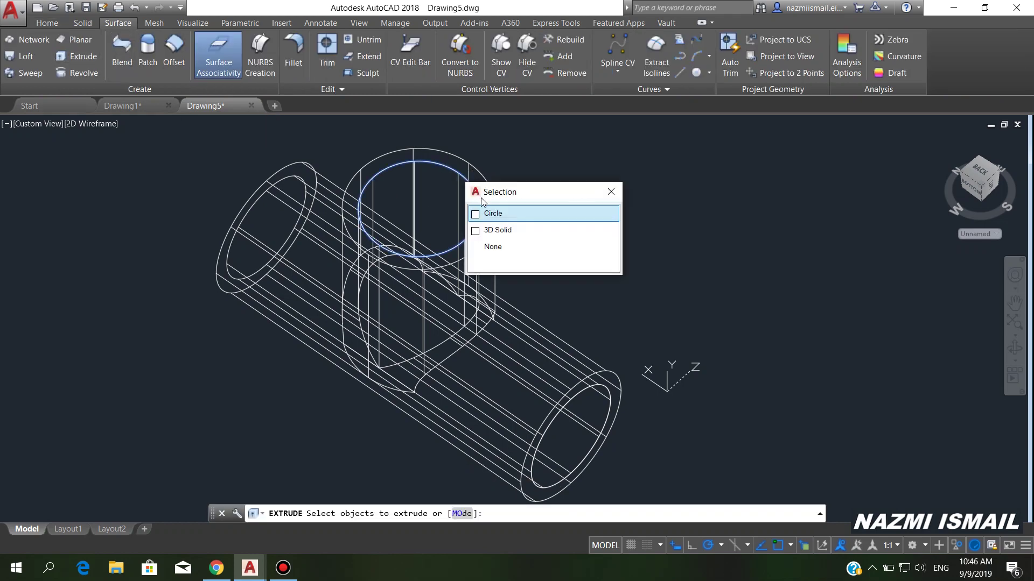
left_click(494, 214)
key("Return")
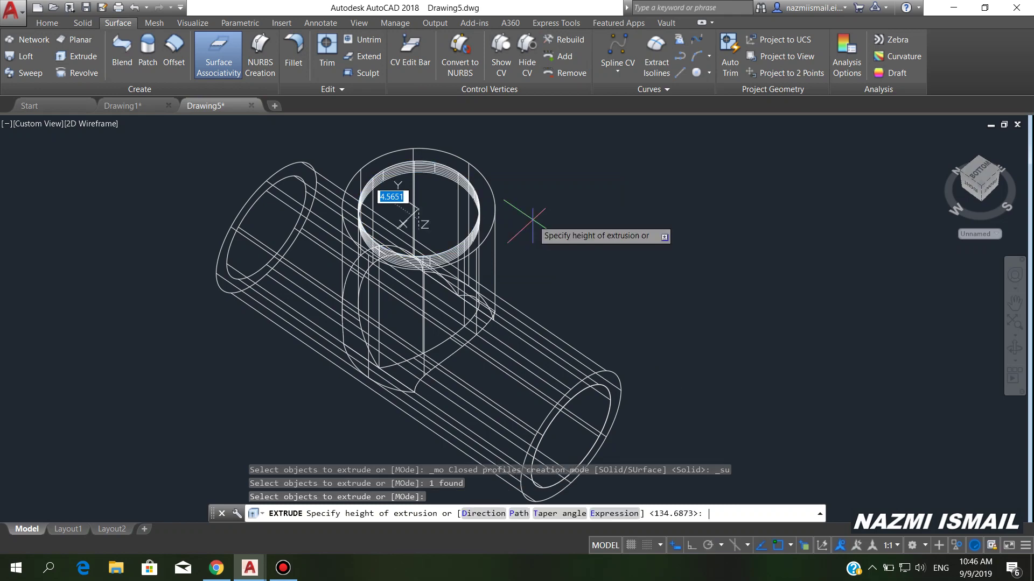
scroll(532, 225, "down", 2)
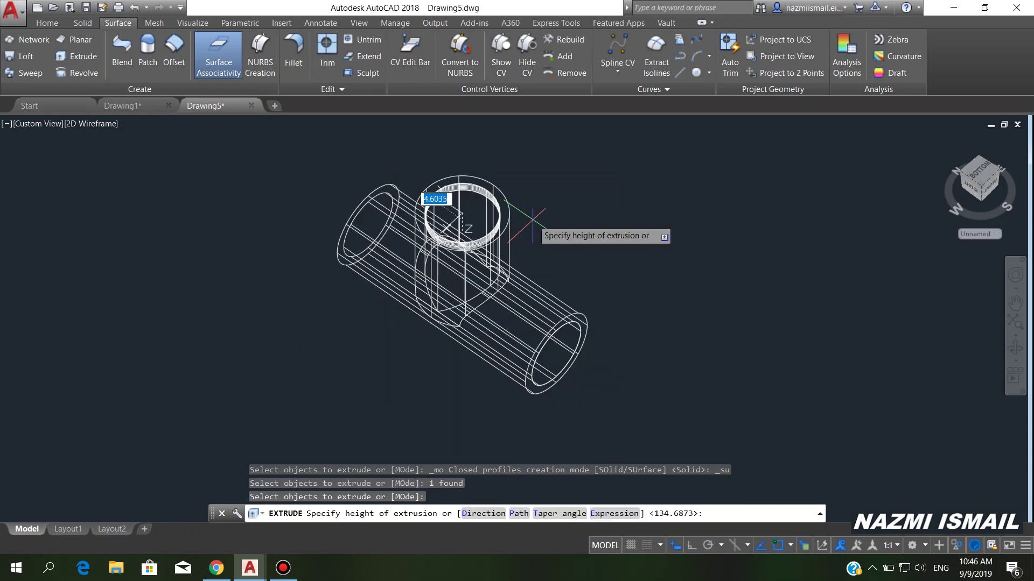
left_click(557, 353)
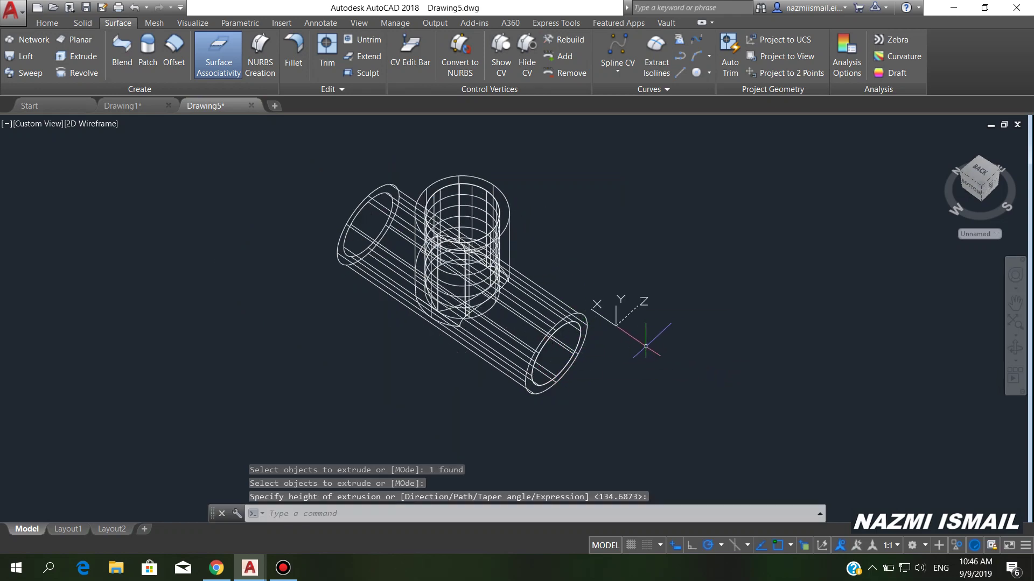
middle_click_drag(646, 346, 624, 329, "shift")
type("s")
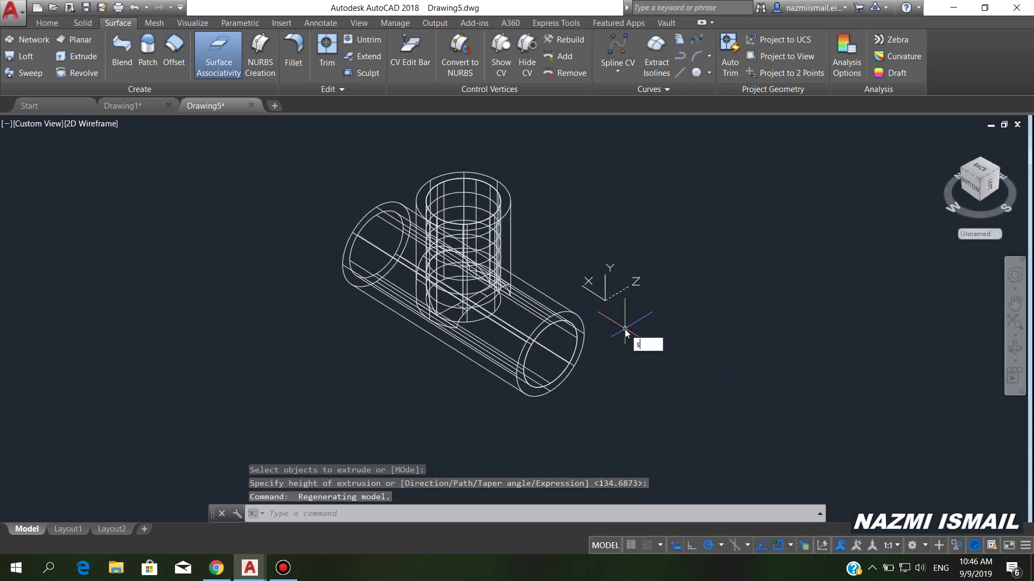
type("l")
key("Return")
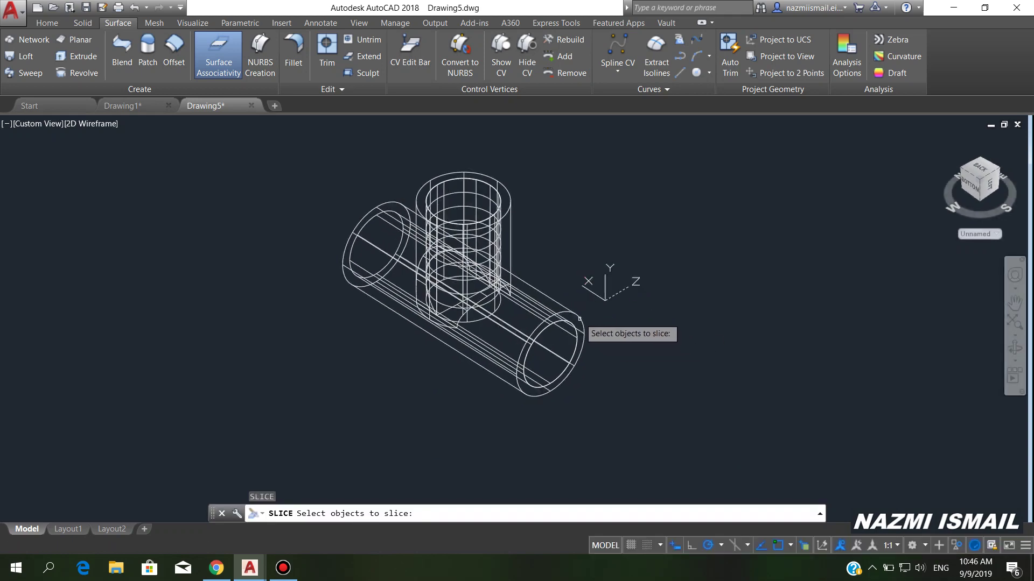
Slice the horizontal pipe with the extruded bore surface, keeping both sides, then erase that surface
left_click(560, 306)
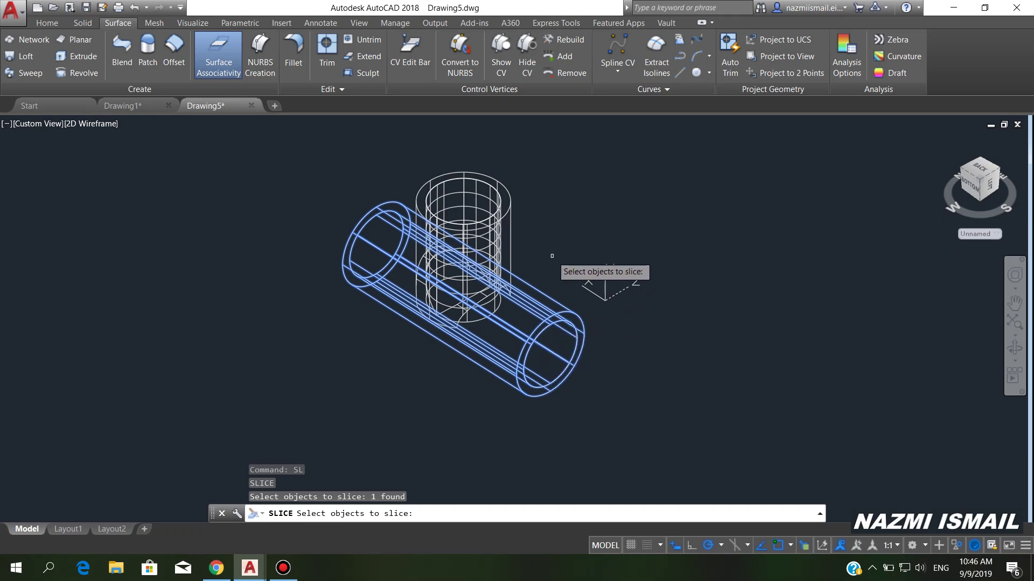
key("Return")
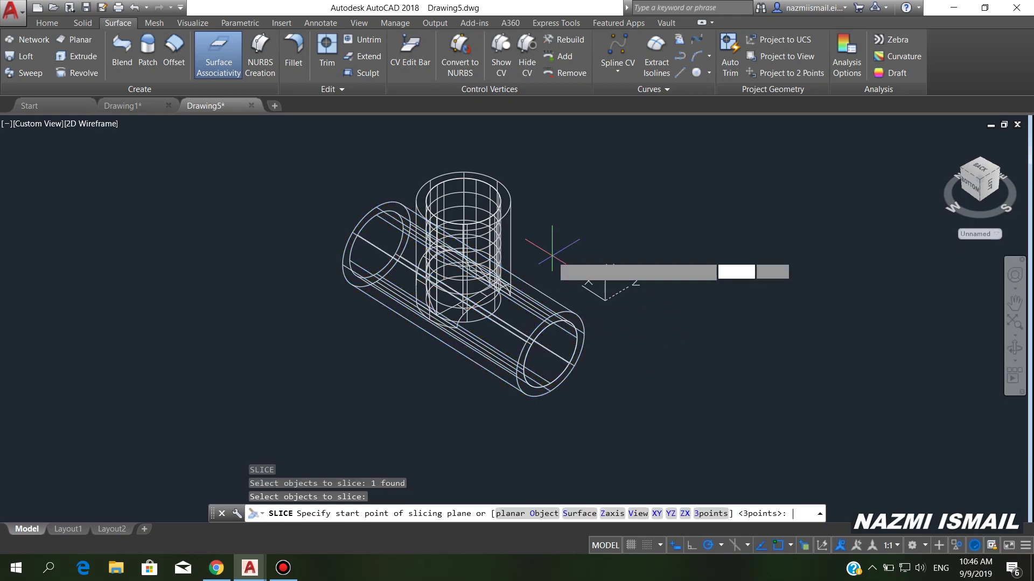
left_click(587, 512)
scroll(484, 304, "up", 5)
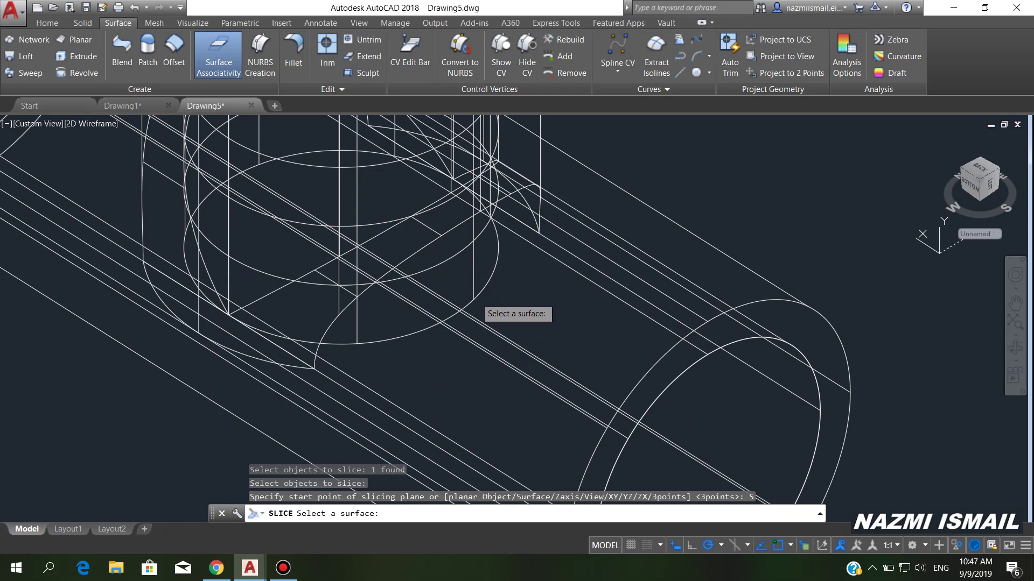
left_click(476, 299)
scroll(475, 299, "down", 5)
key("Return")
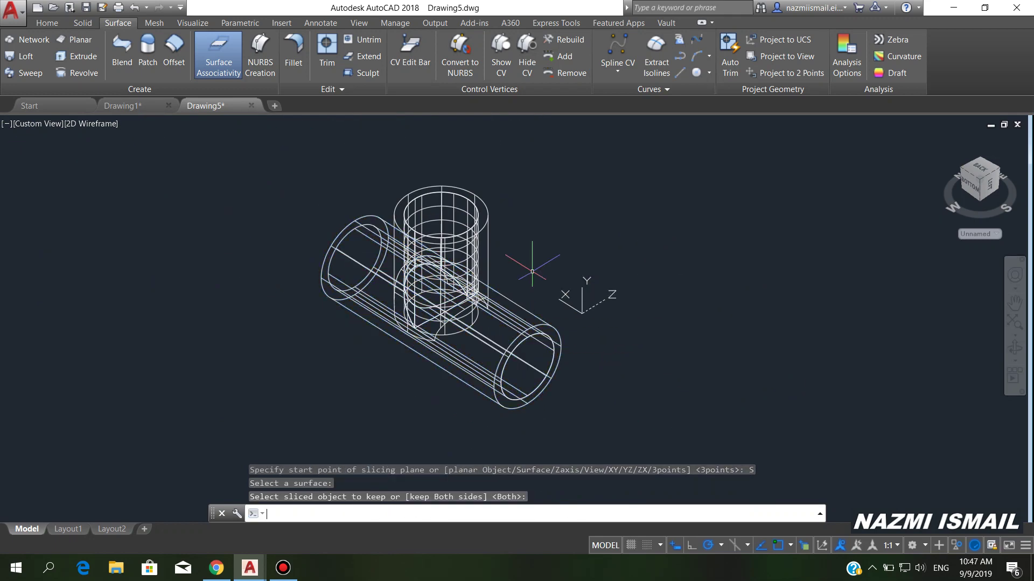
left_click(476, 321)
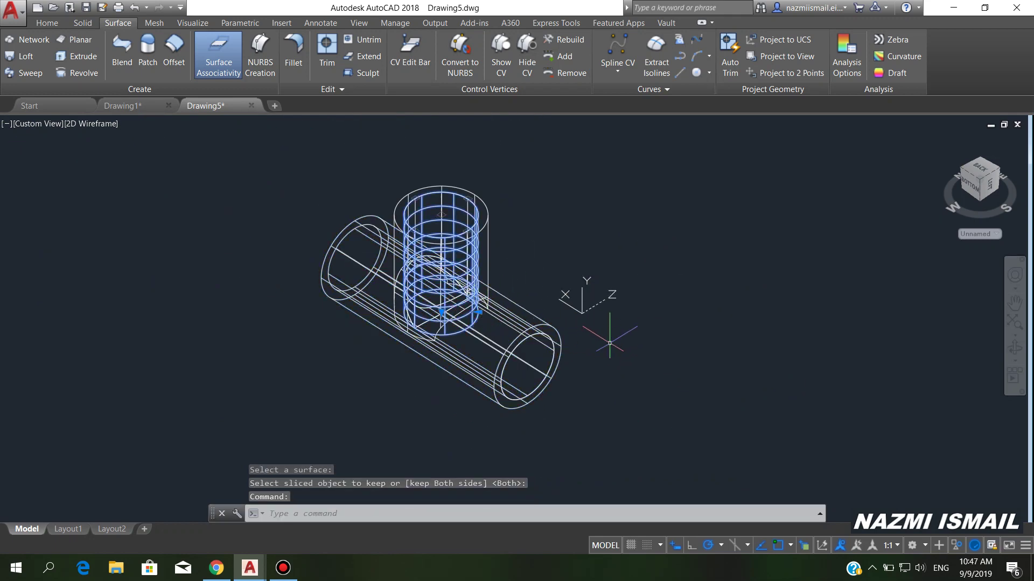
key("Delete")
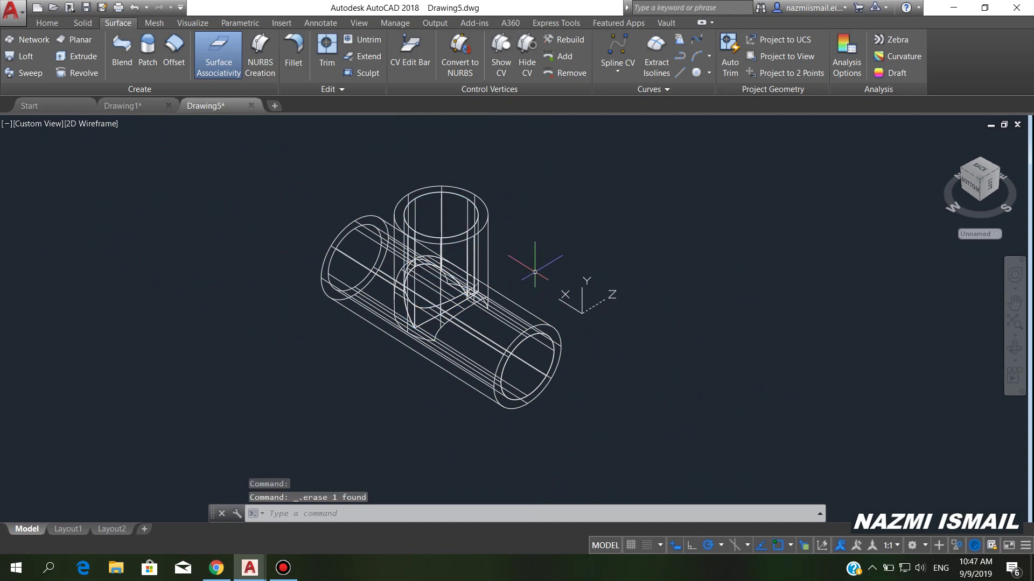
left_click(93, 125)
In Conceptual style, select the leftover inner disk in the top branch and delete it
left_click(139, 168)
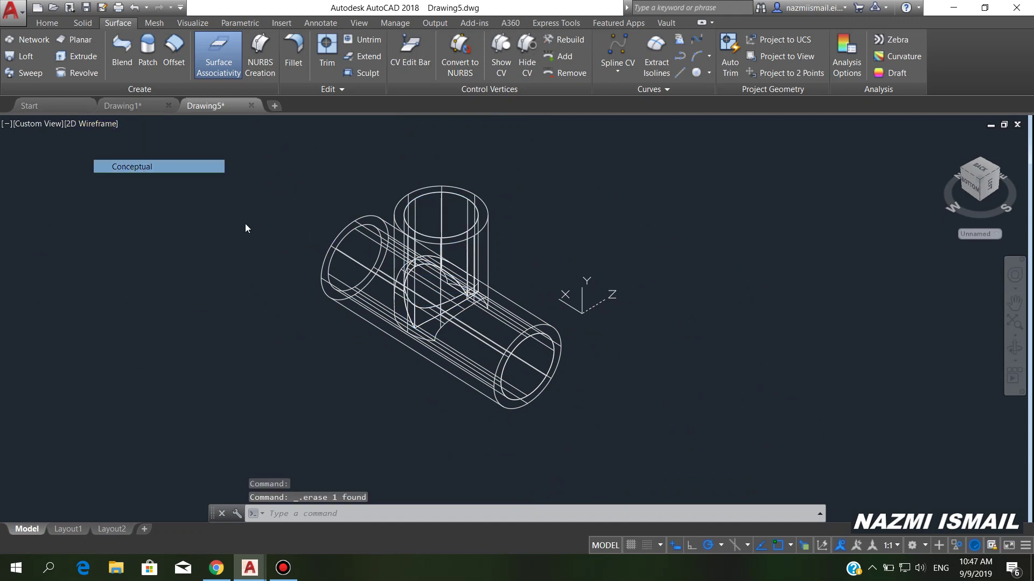
mouse_move(549, 252)
middle_mouse_down("shift")
mouse_move(571, 301)
mouse_move(554, 258)
mouse_move(549, 291)
middle_mouse_up("shift")
middle_click_drag(441, 281, 439, 272, "shift")
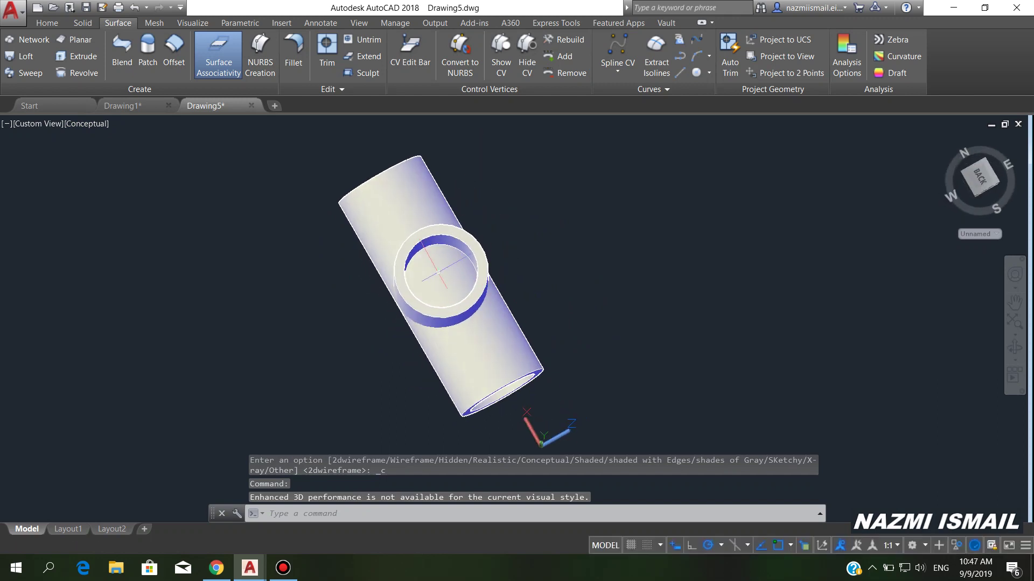
left_click(436, 277)
left_click(498, 323)
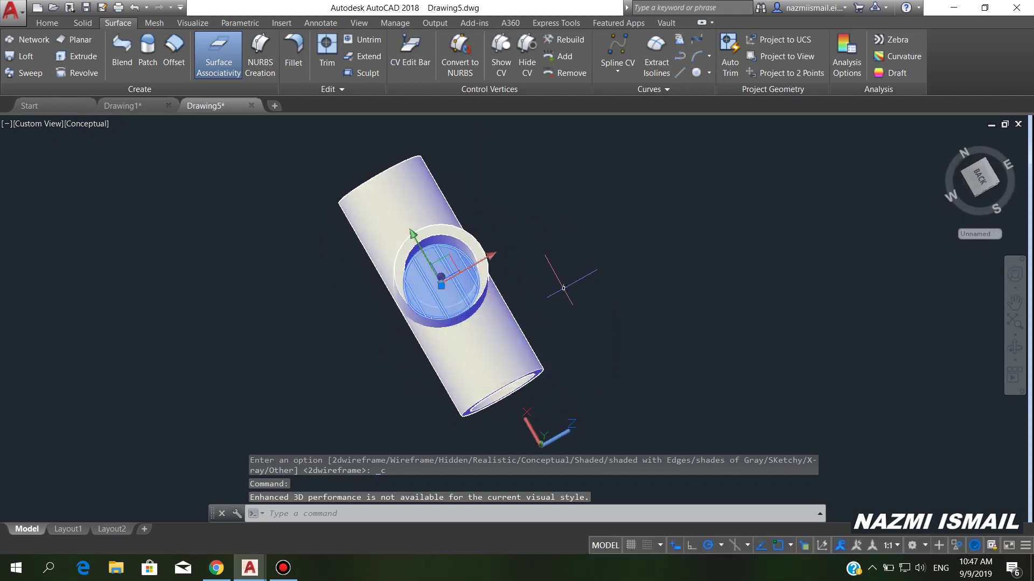
key("Delete")
End object isolation so the six hidden hex nut and collar solids reappear
middle_click_drag(604, 342, 588, 242, "shift")
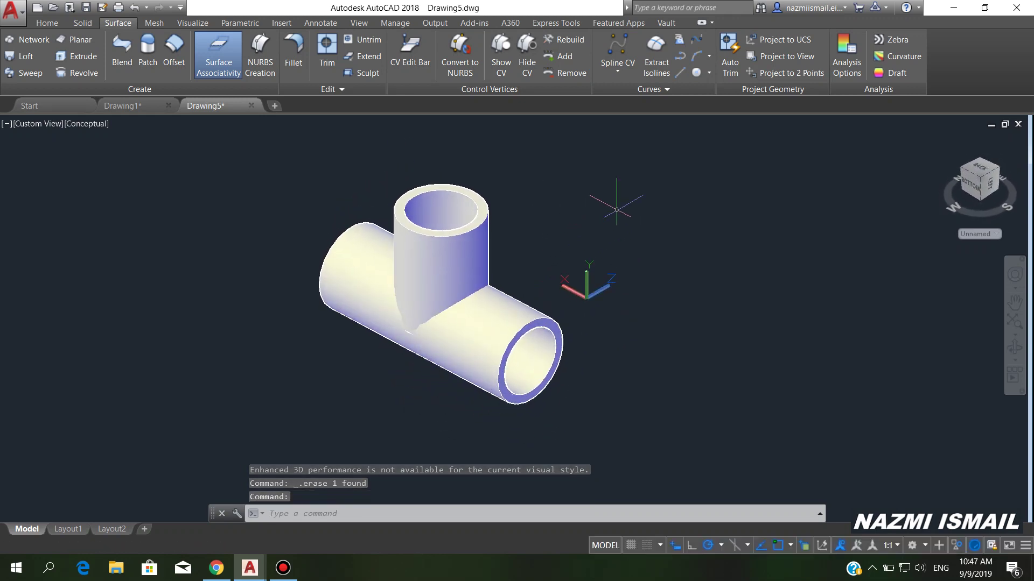
right_click(618, 211)
mouse_move(651, 267)
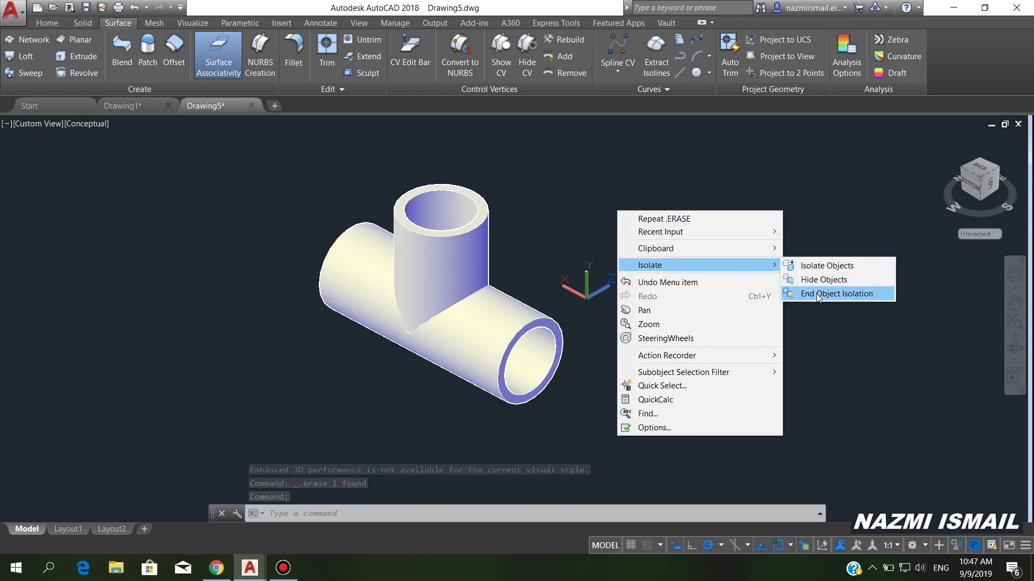
left_click(817, 295)
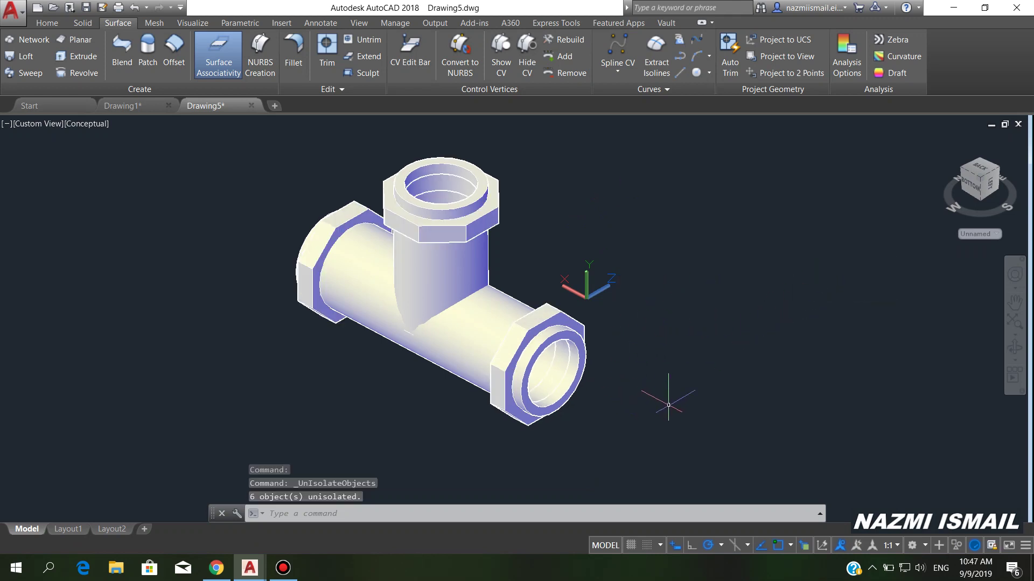
Union all 10 solids of the tee and collars into one solid with UNI
middle_click_drag(679, 319, 702, 372)
type("i")
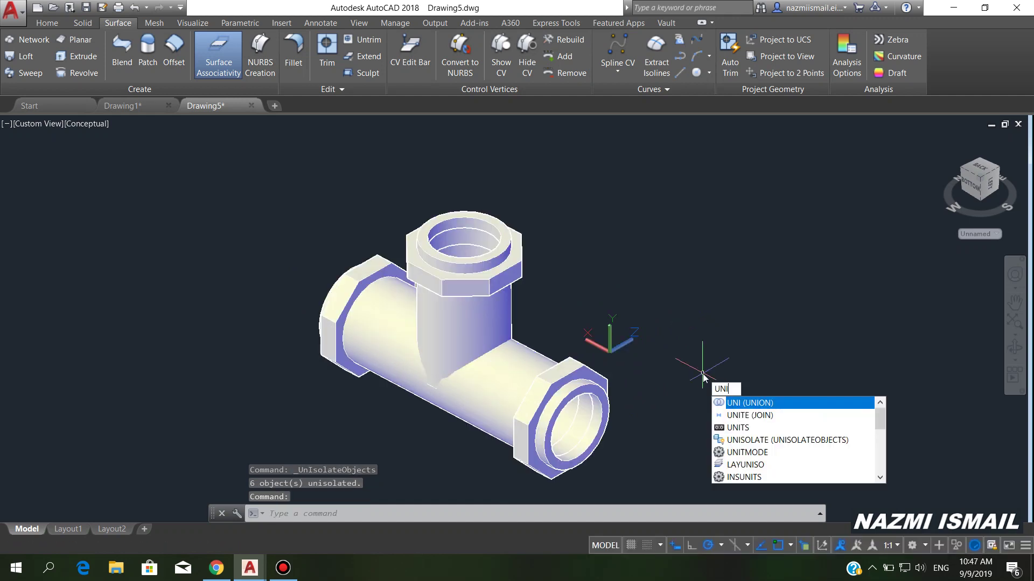
key("Return")
left_click(367, 274)
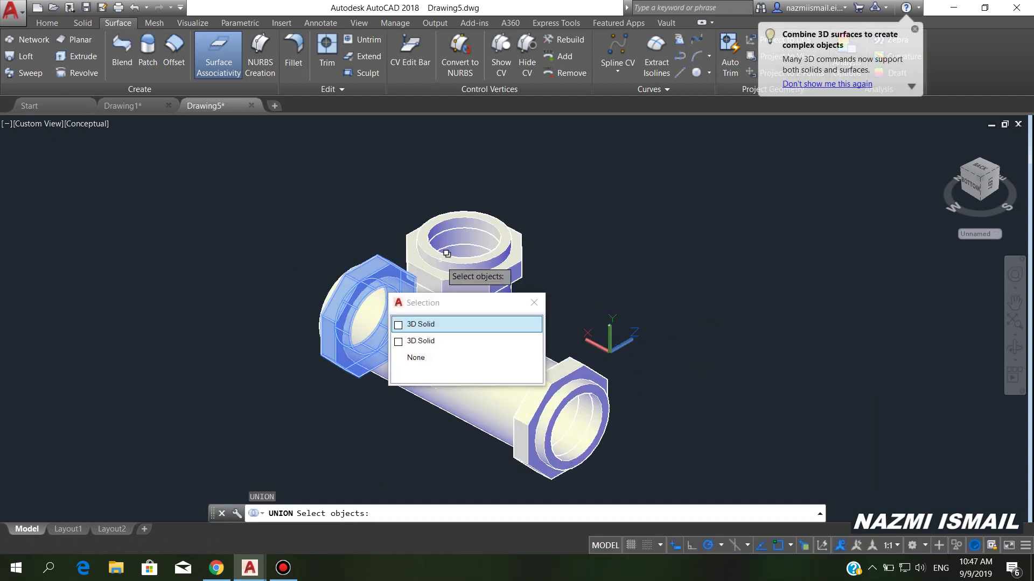
left_click(277, 189)
left_click(698, 484)
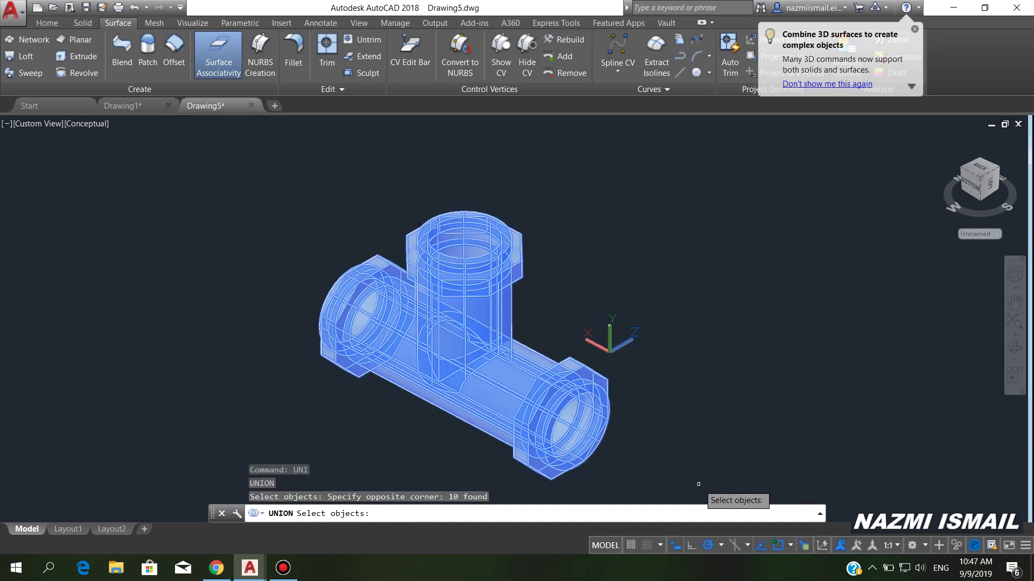
key("Return")
left_click(566, 387)
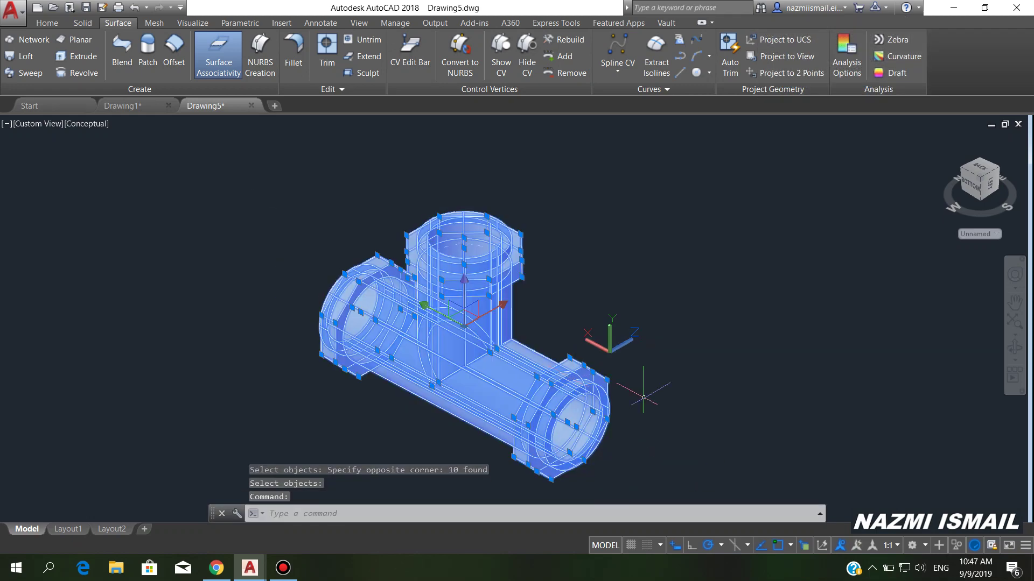
key("Escape")
Set the viewport visual style to Shaded with edges
middle_click_drag(693, 376, 676, 357, "shift")
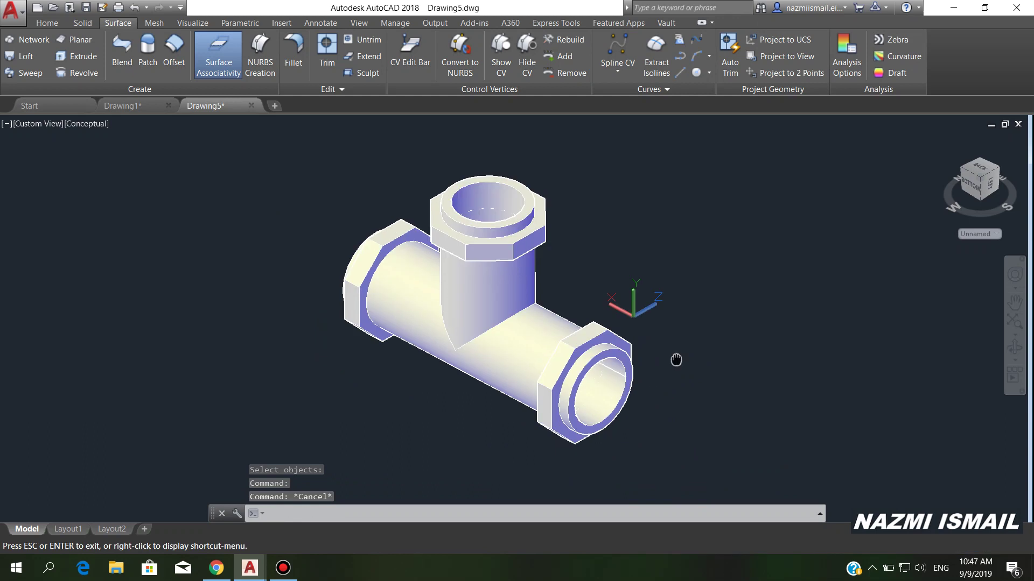
left_click(84, 125)
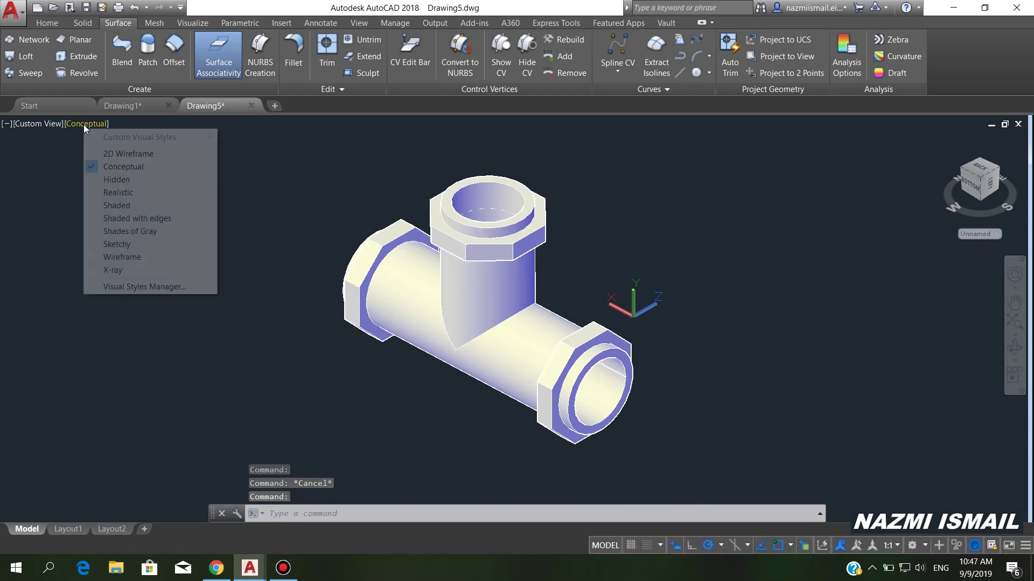
left_click(141, 219)
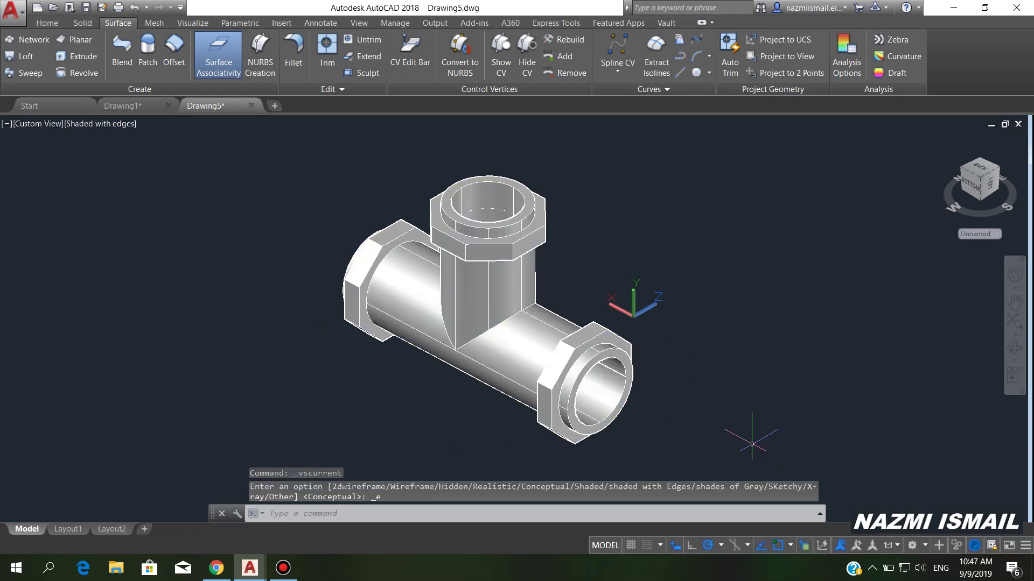
mouse_move(752, 443)
middle_mouse_down("shift")
mouse_move(724, 445)
mouse_move(745, 448)
middle_mouse_up("shift")
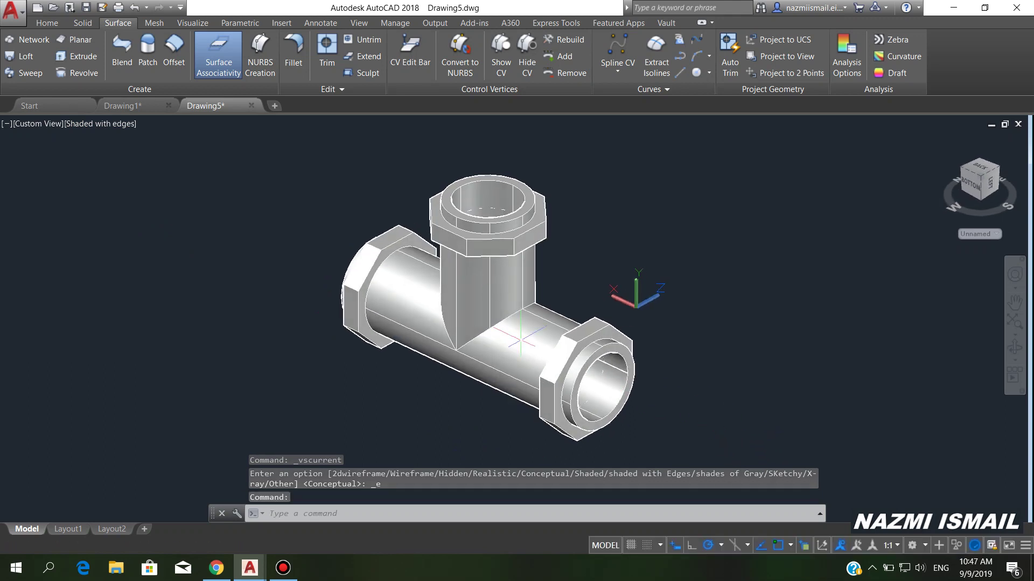
left_click(48, 22)
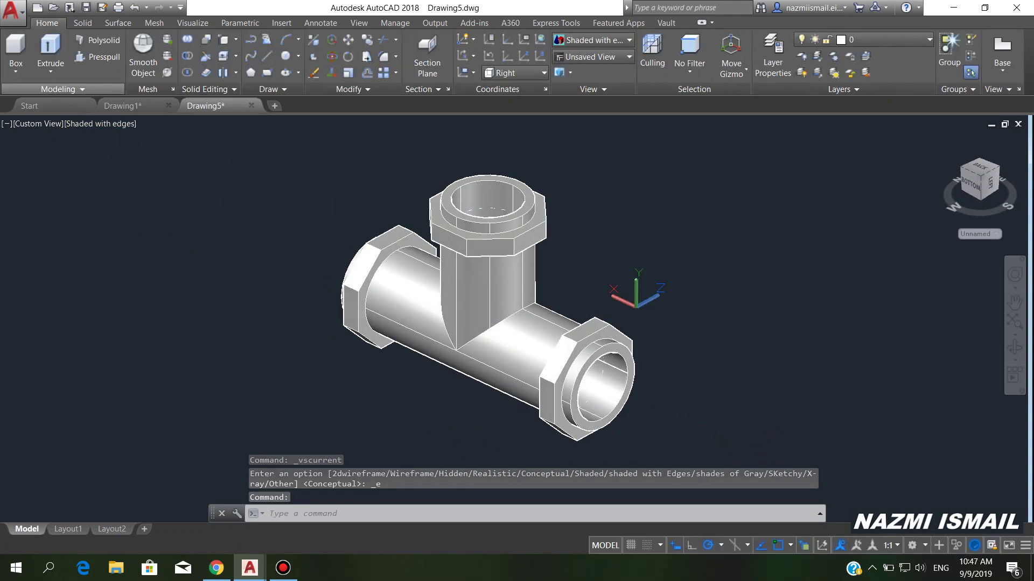
Place a section plane along the pipe from its right end through the tee
left_click(433, 63)
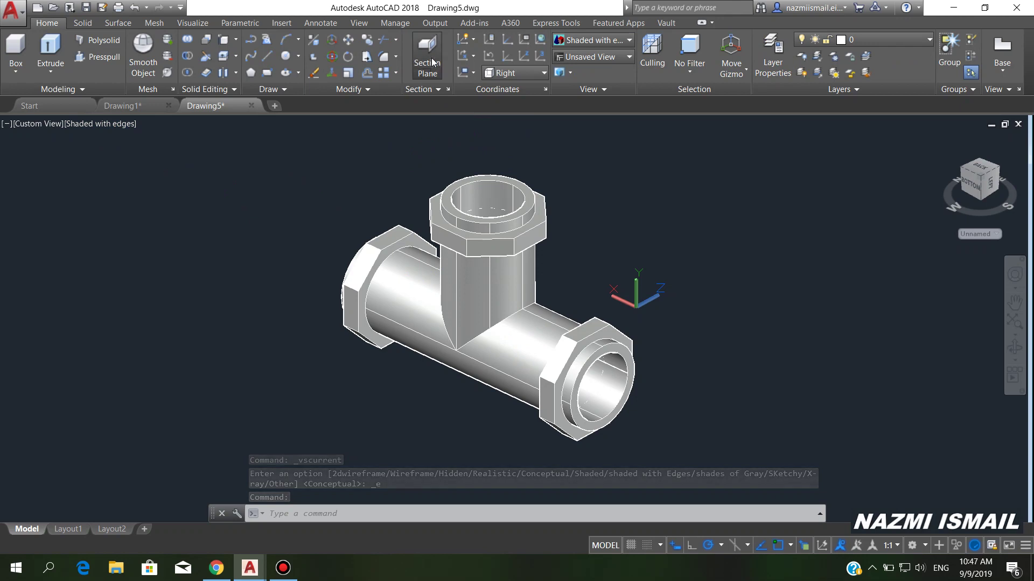
left_click(602, 386)
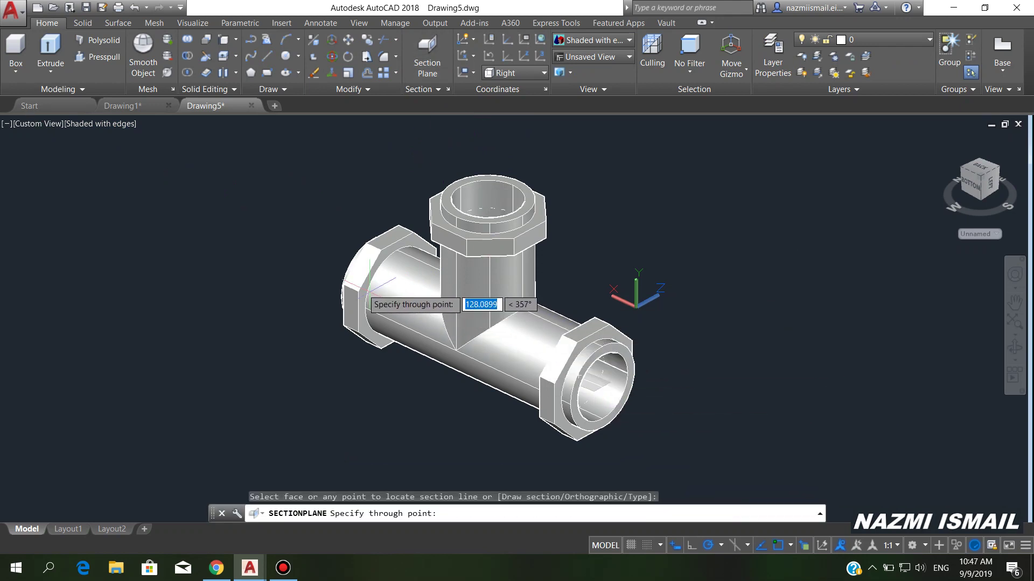
left_click(337, 264)
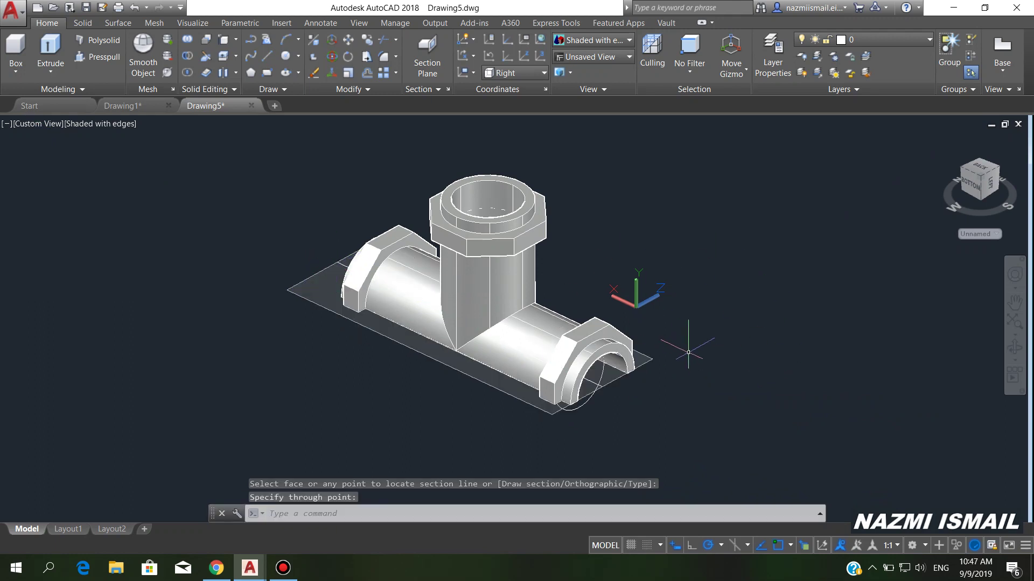
Set the UCS to Front and rotate the section plane upright to cut lengthwise
left_click(511, 75)
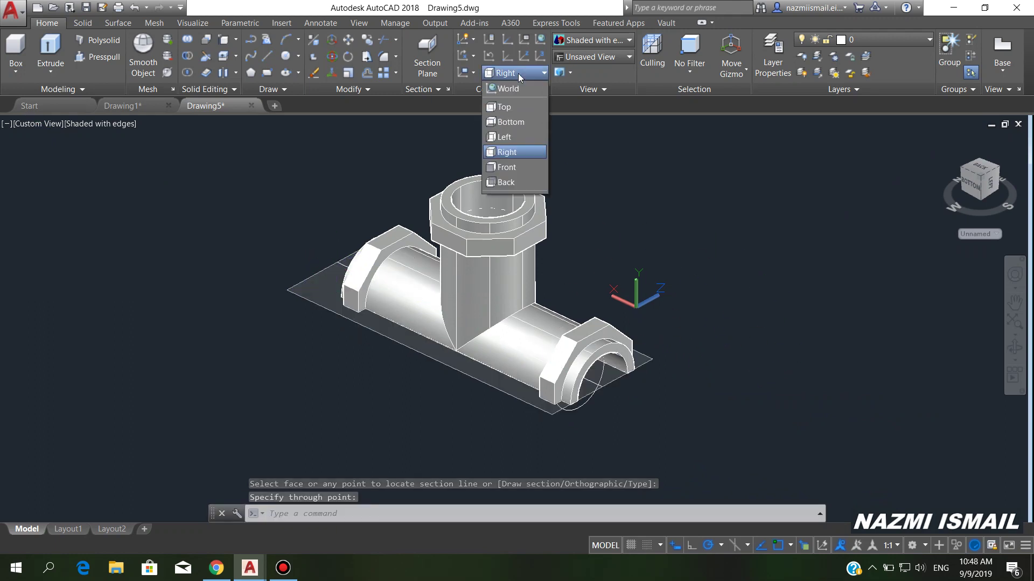
left_click(512, 166)
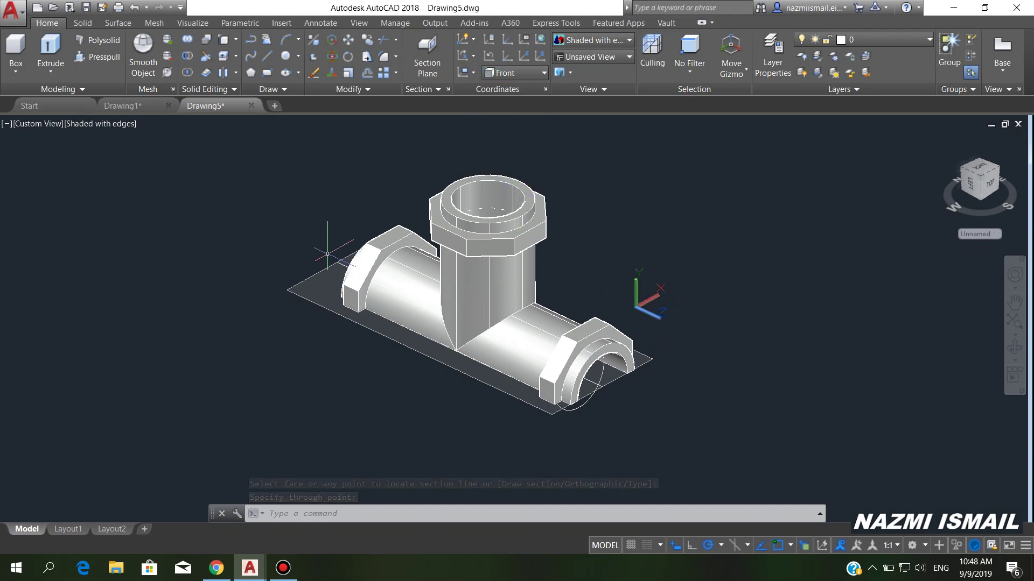
left_click(320, 270)
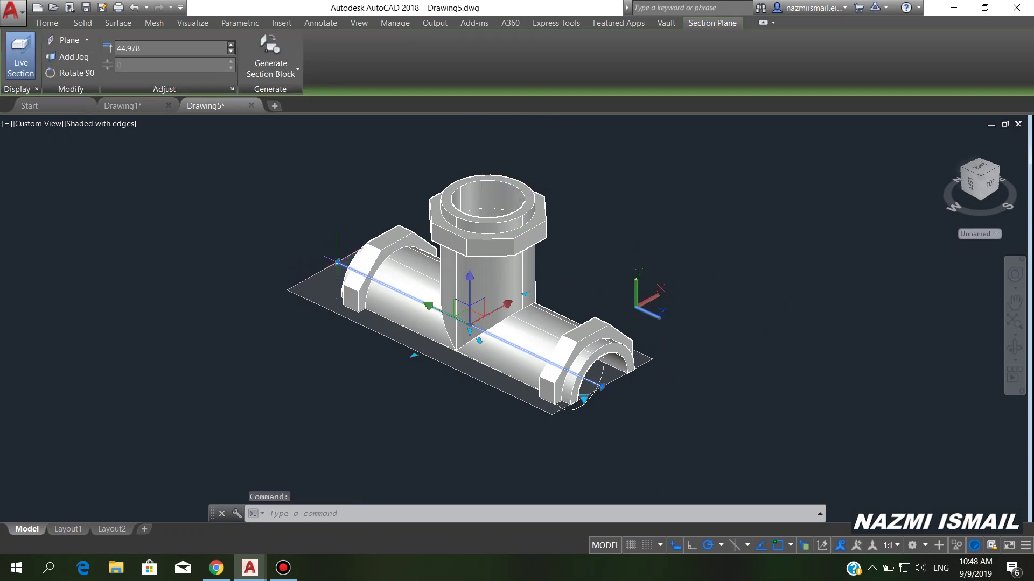
left_click(337, 262)
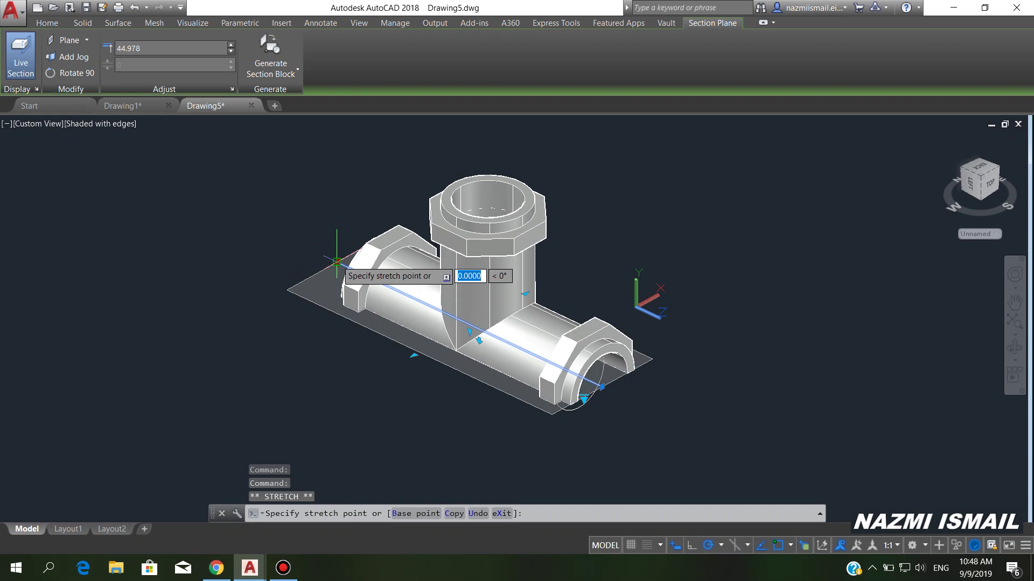
key("space")
key("space")
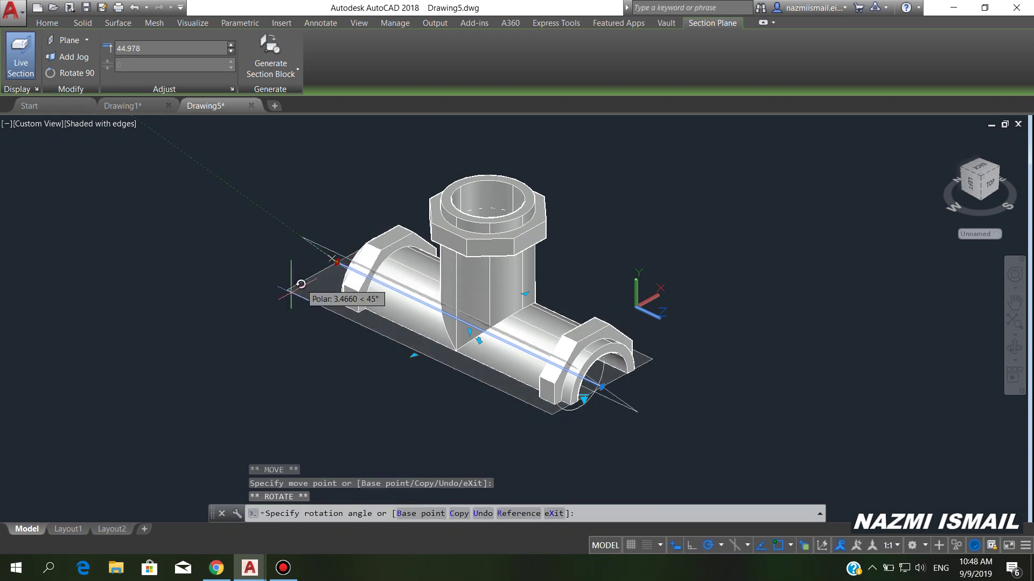
left_click(342, 403)
Delete the stray circle on the top pipe
key("Escape")
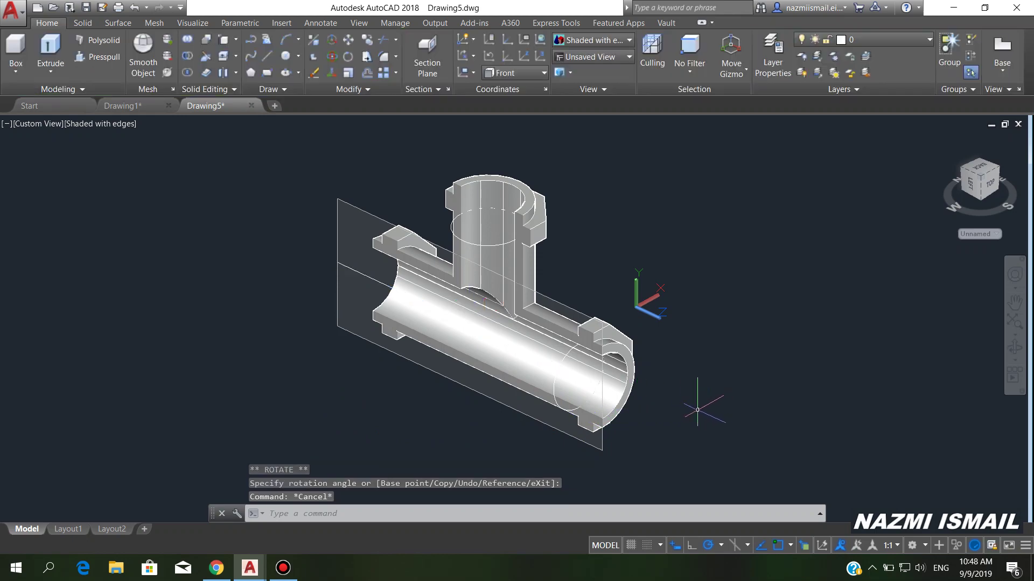
mouse_move(679, 425)
middle_mouse_down("shift")
mouse_move(687, 411)
mouse_move(692, 429)
mouse_move(684, 426)
middle_mouse_up("shift")
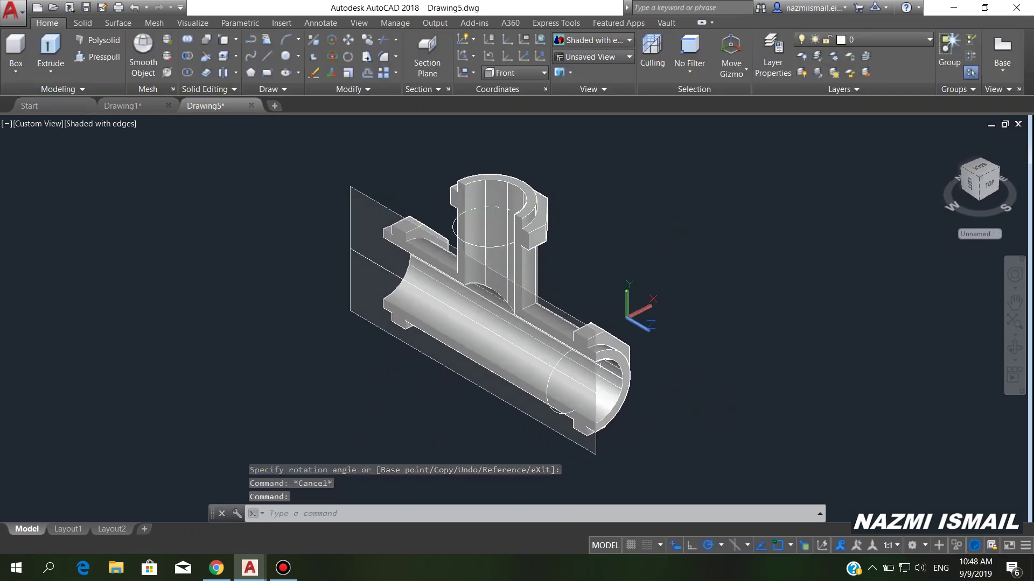
left_click(453, 228)
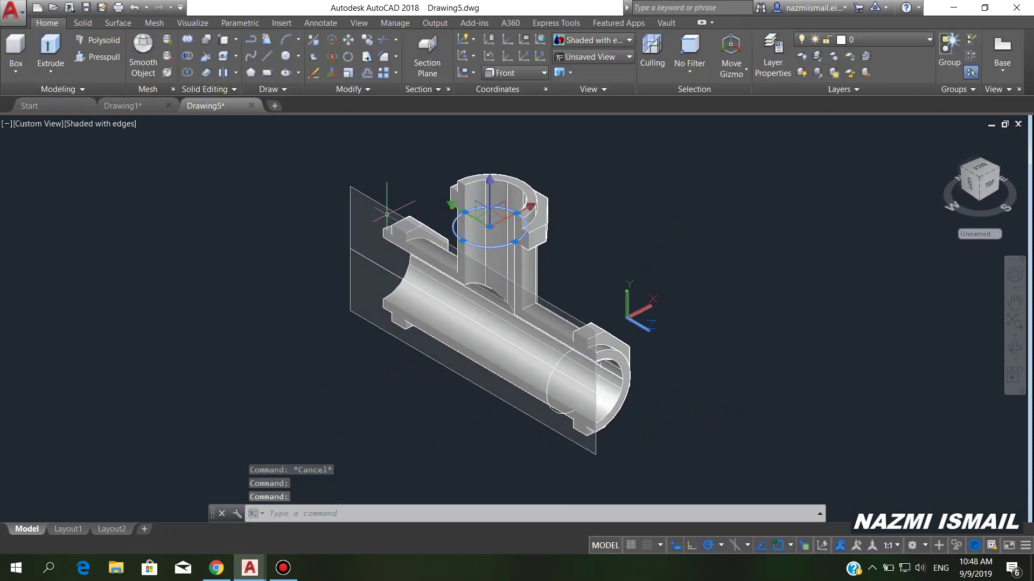
key("Delete")
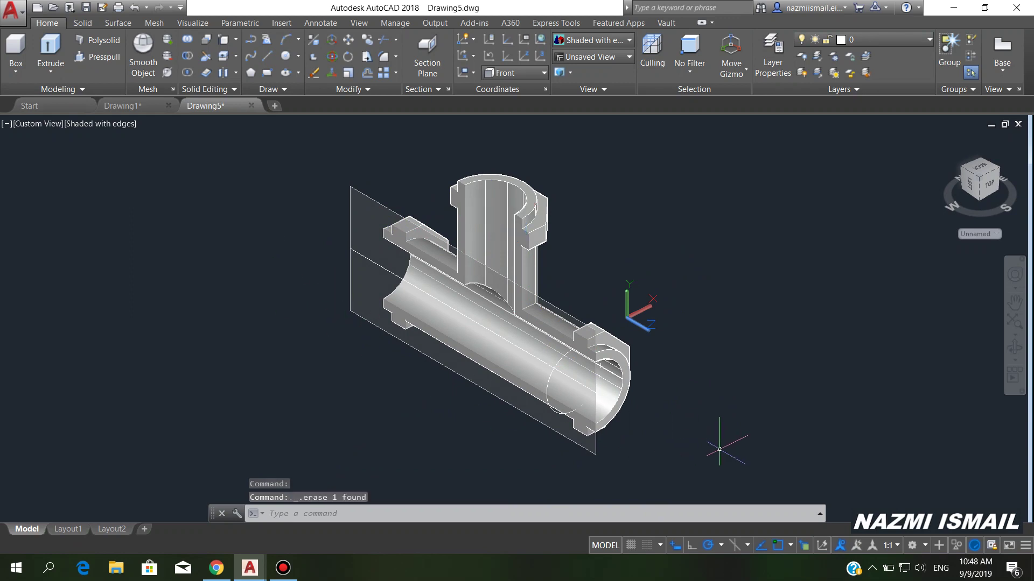
Erase the section plane so the whole tee shows again, then zoom in
left_click(380, 265)
key("Escape")
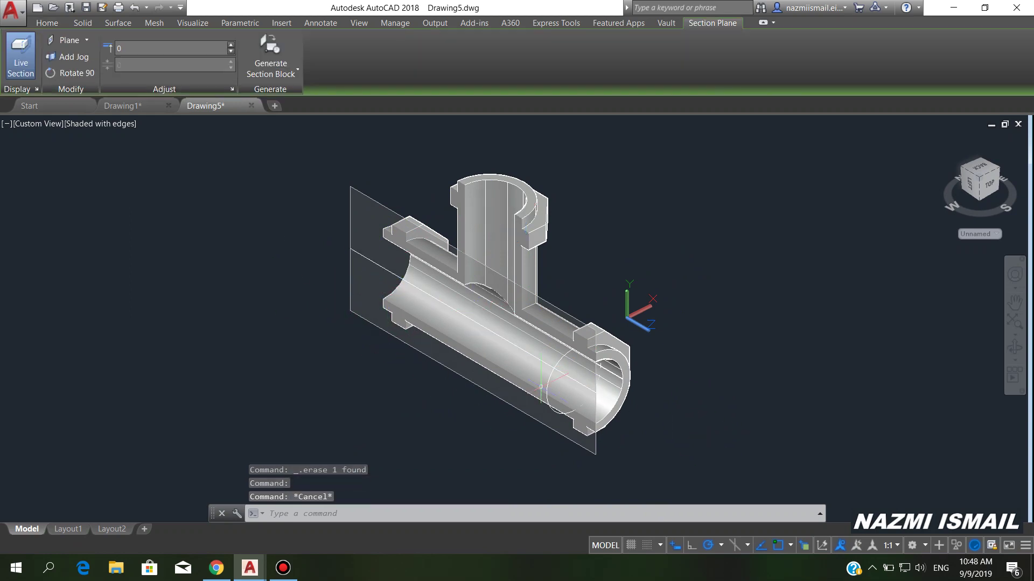
mouse_move(695, 395)
middle_mouse_down("shift")
mouse_move(645, 375)
mouse_move(678, 392)
middle_mouse_up("shift")
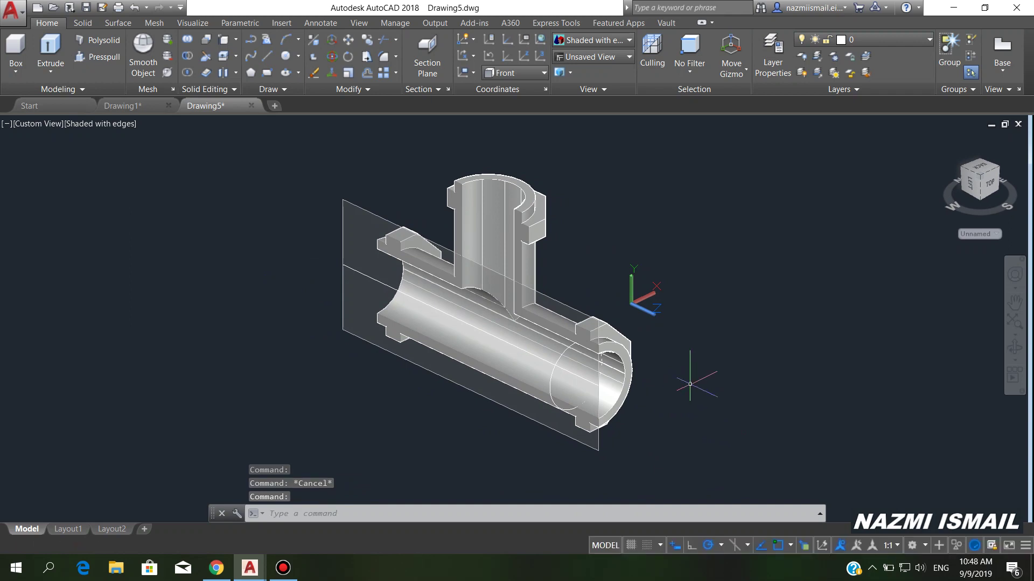
left_click(376, 221)
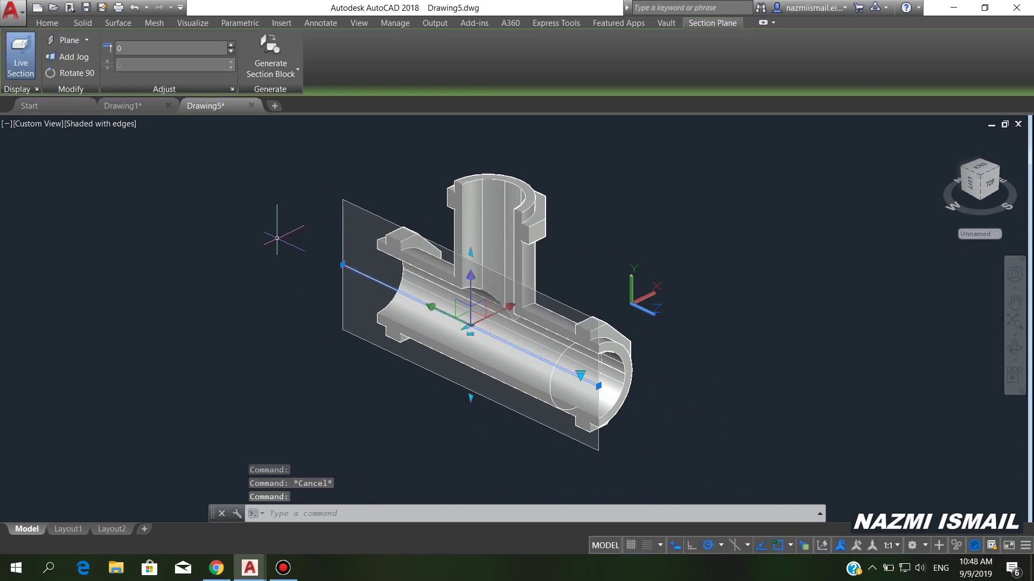
key("Delete")
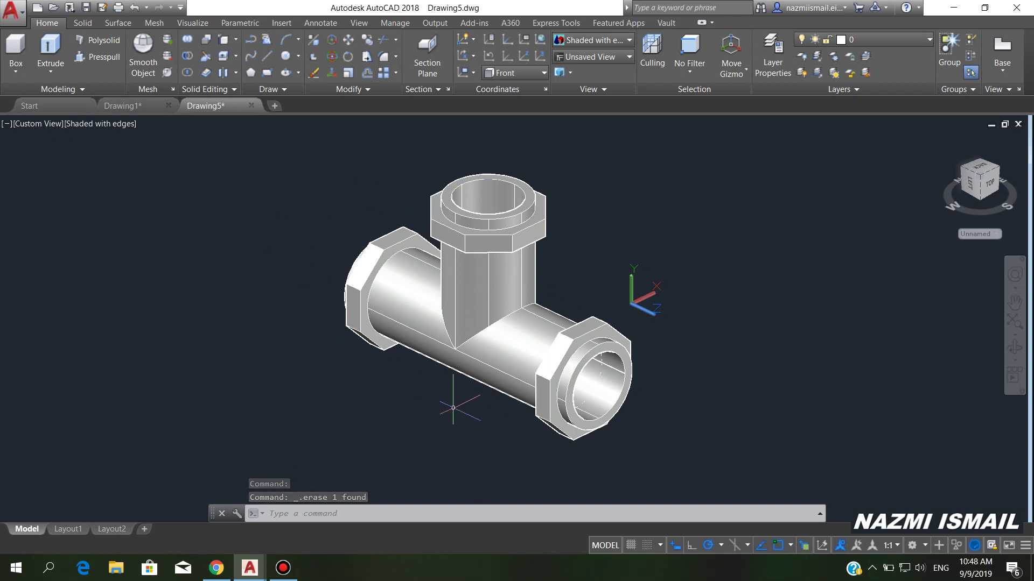
scroll(627, 285, "up", 2)
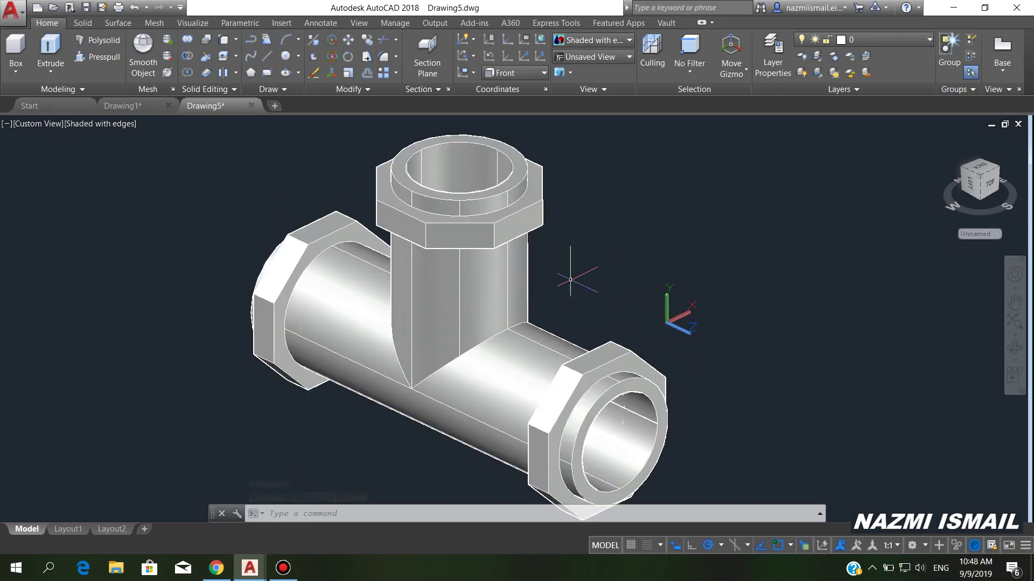